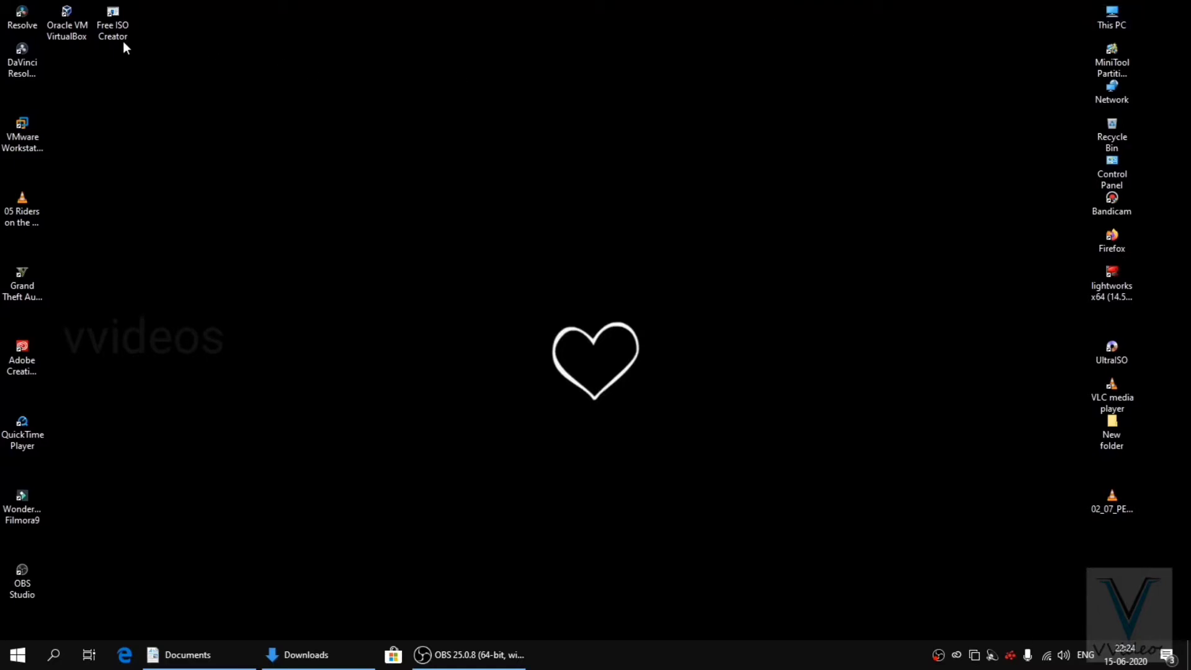
pyautogui.doubleClick(1112, 18)
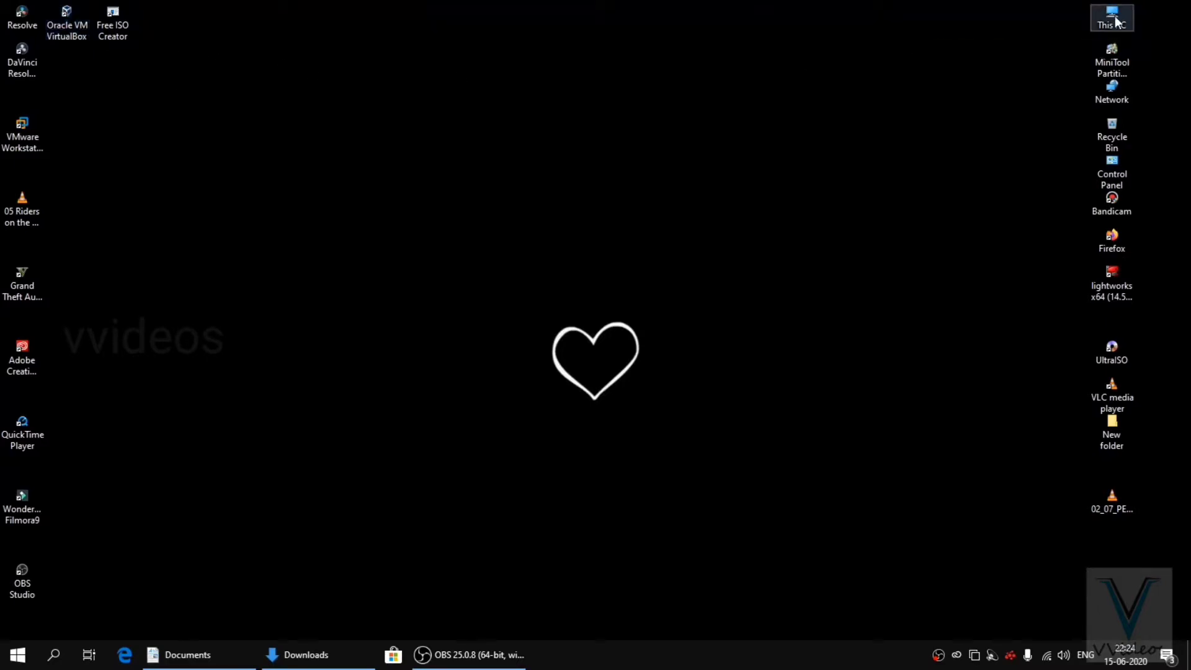
pyautogui.hotkey('alt', 'F4')
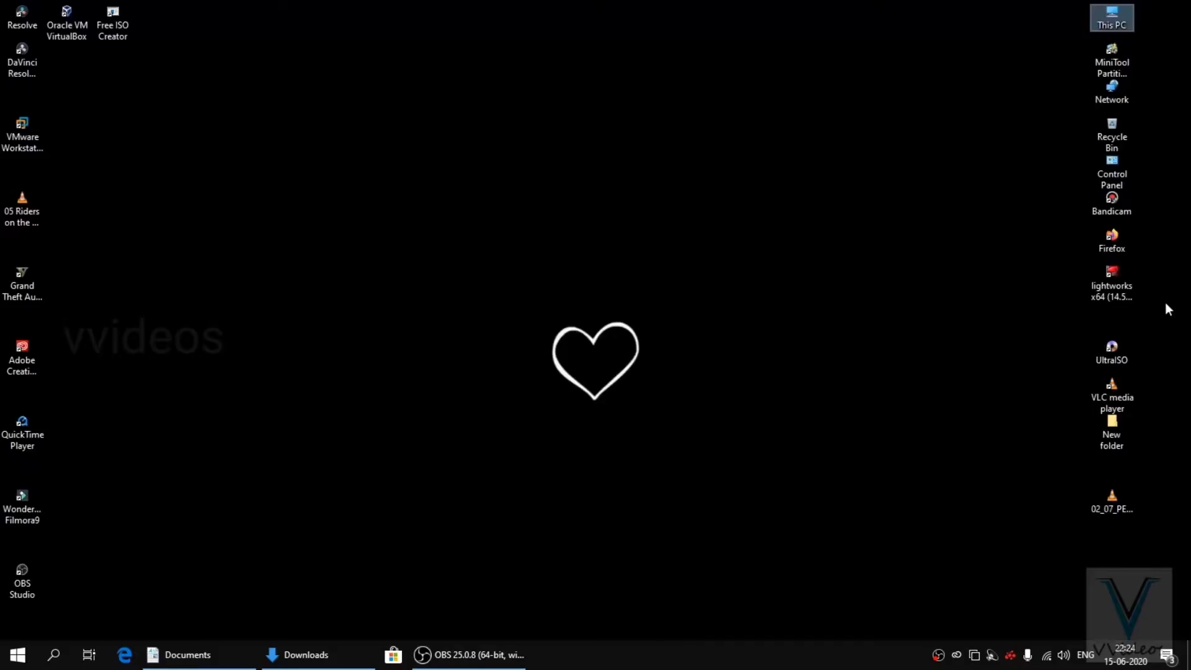
# Search the web for "virtual box" in Firefox and open the VirtualBox downloads page on virtualbox.org.
pyautogui.doubleClick(1115, 239)
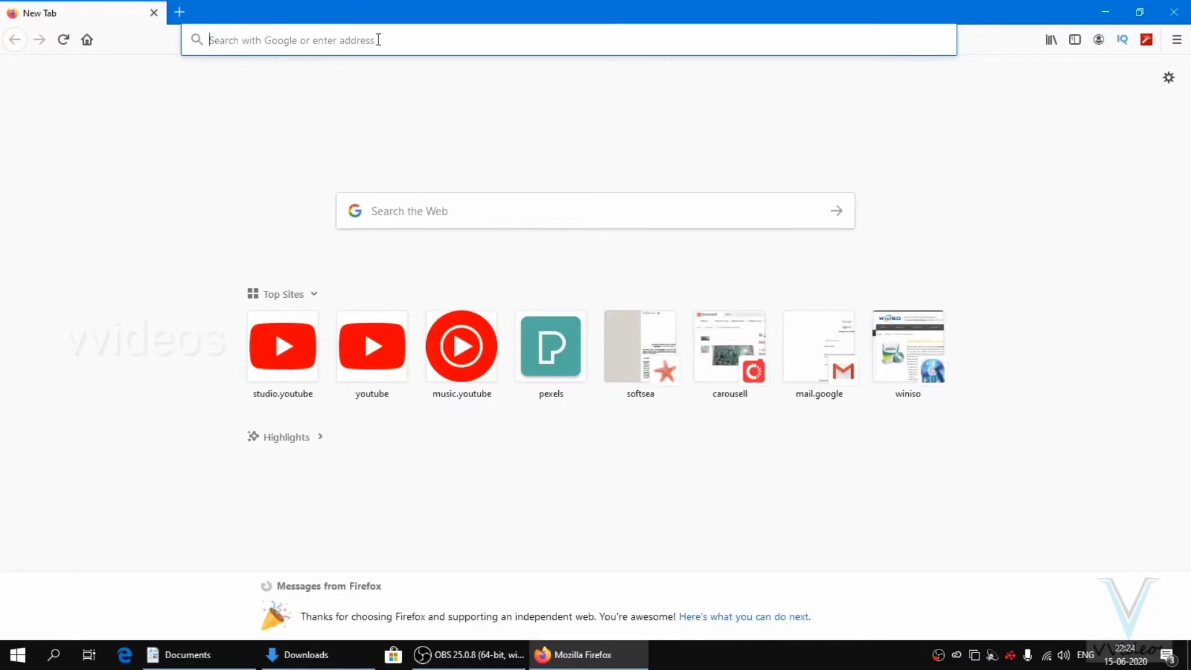
pyautogui.write('virtu')
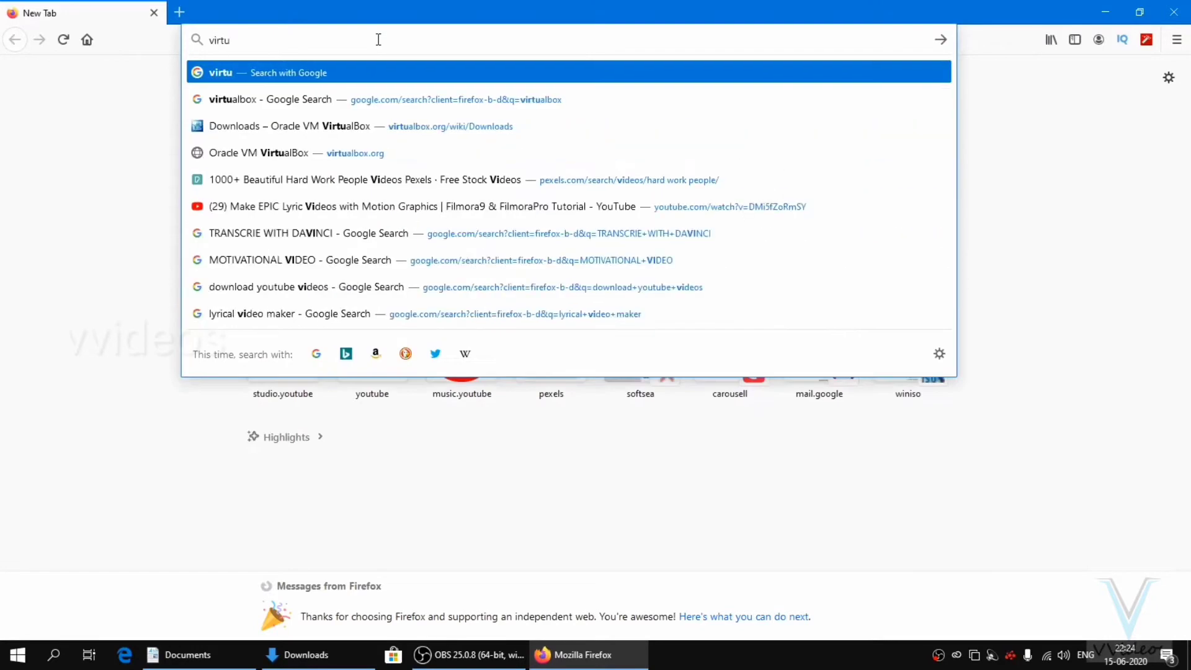
pyautogui.write('al box')
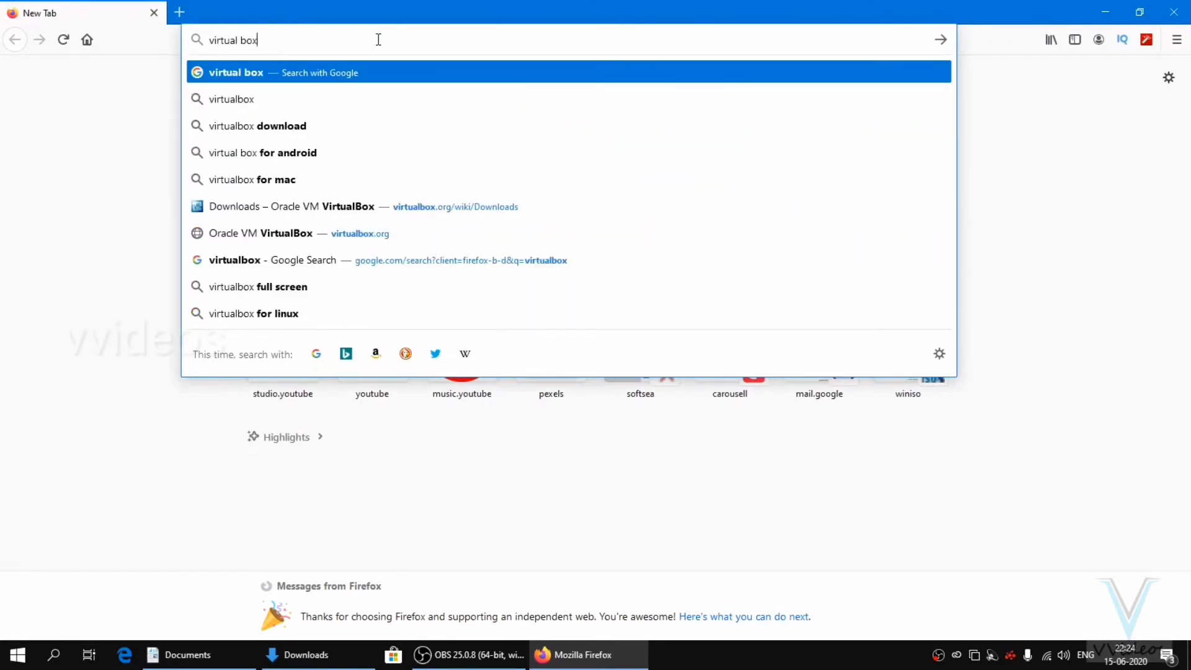
pyautogui.press('Return')
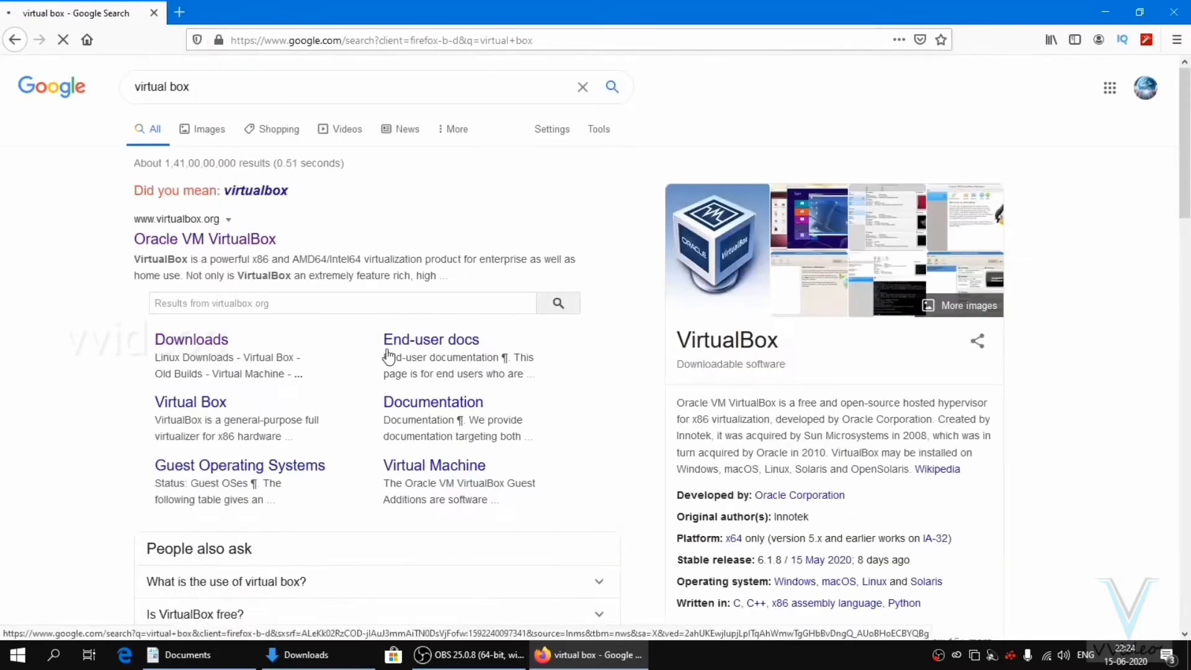
pyautogui.click(185, 242)
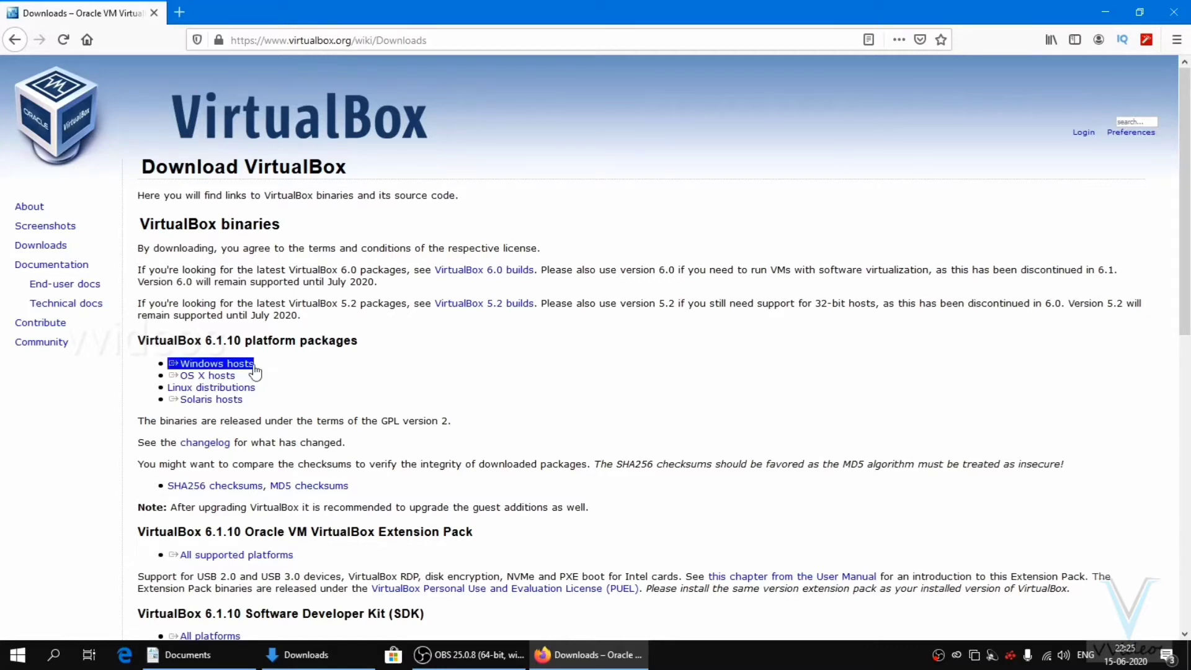
# Request the VirtualBox 6.1.10 package for Windows hosts, cancel saving the file, and close the browser.
pyautogui.click(246, 370)
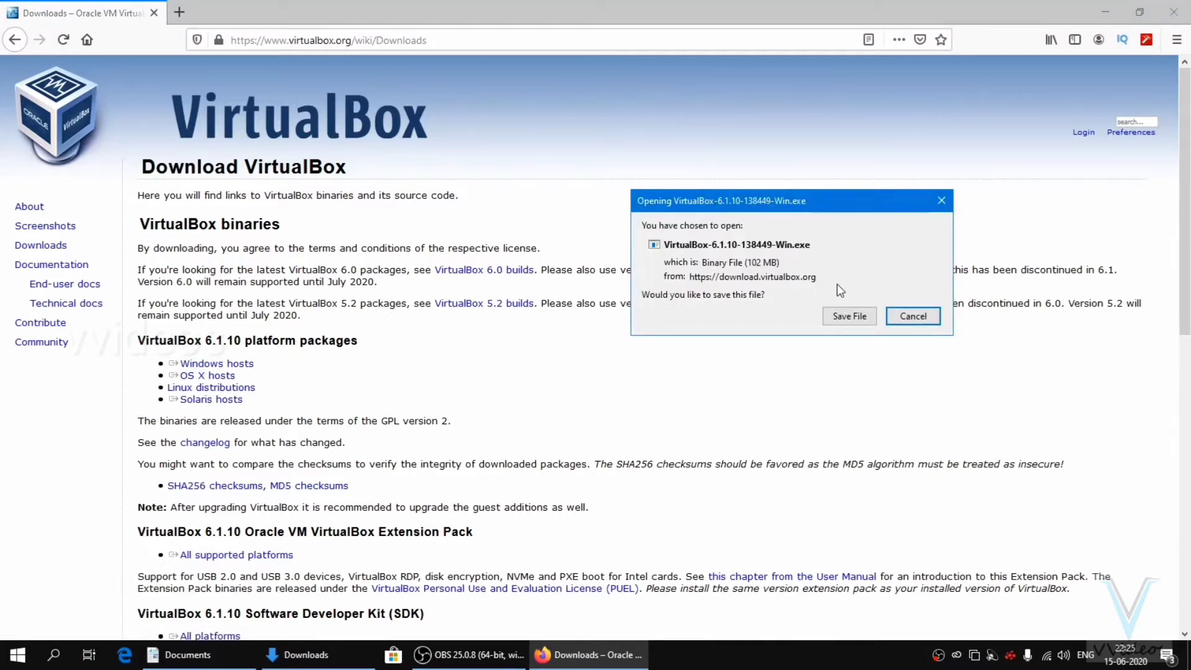
pyautogui.click(912, 318)
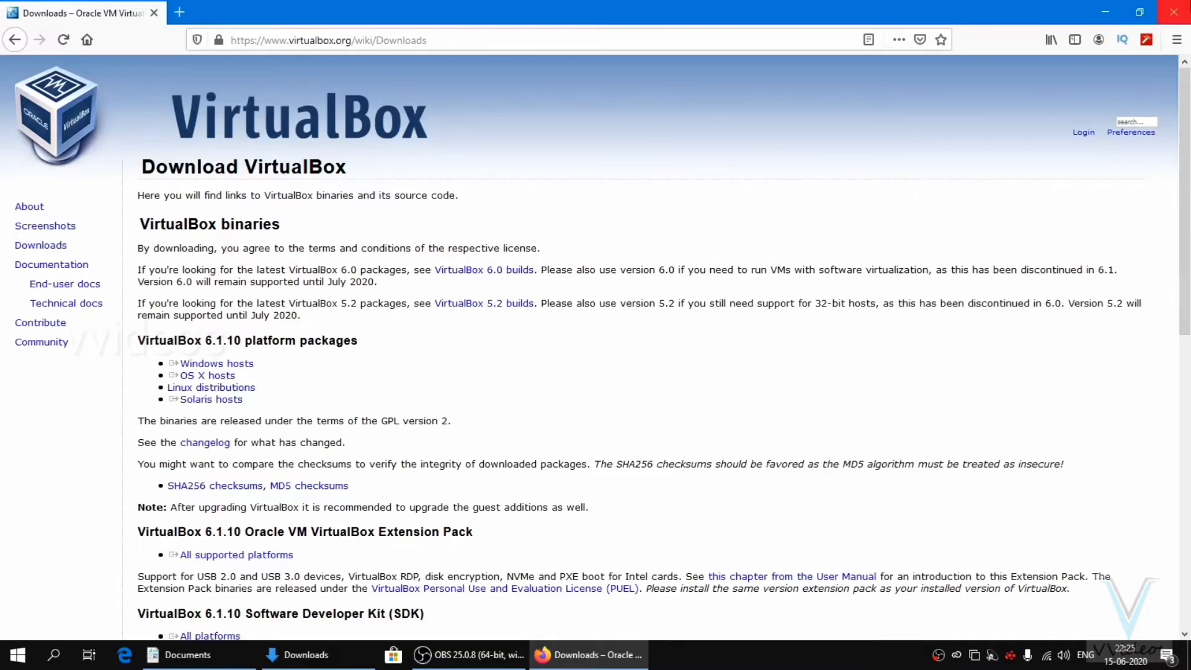
pyautogui.click(1173, 11)
# Locate the VirtualBox-6.1.10-138449-Win installer in the Downloads folder, then minimize the folder window.
pyautogui.click(329, 663)
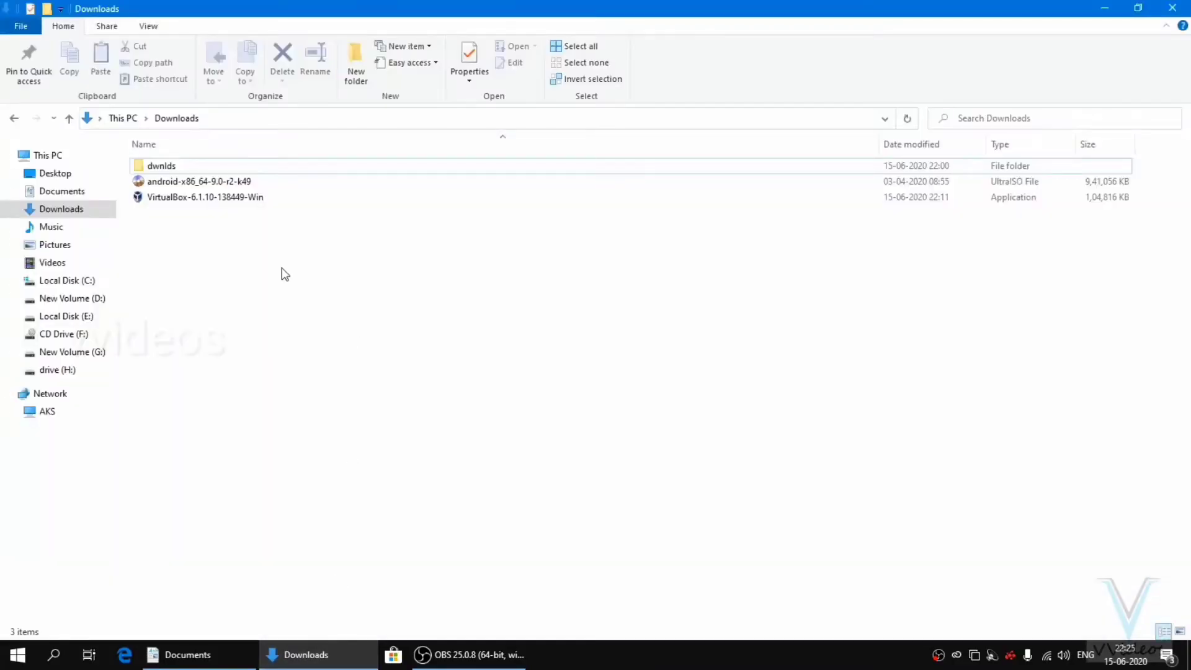
pyautogui.click(193, 199)
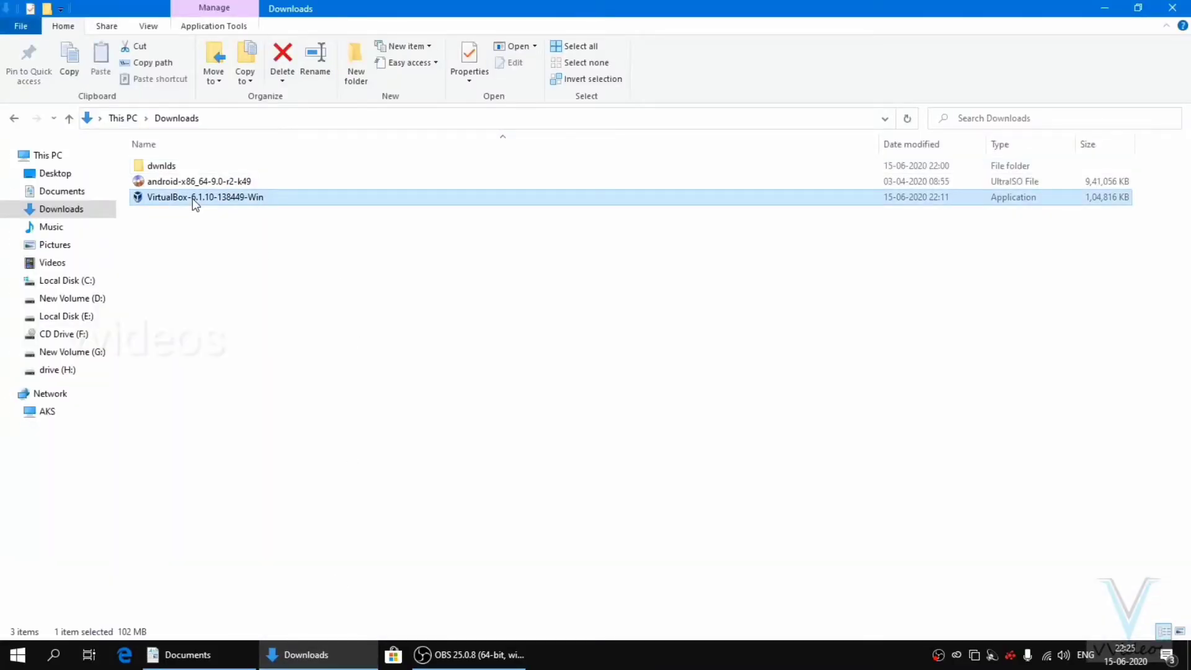
pyautogui.click(1104, 8)
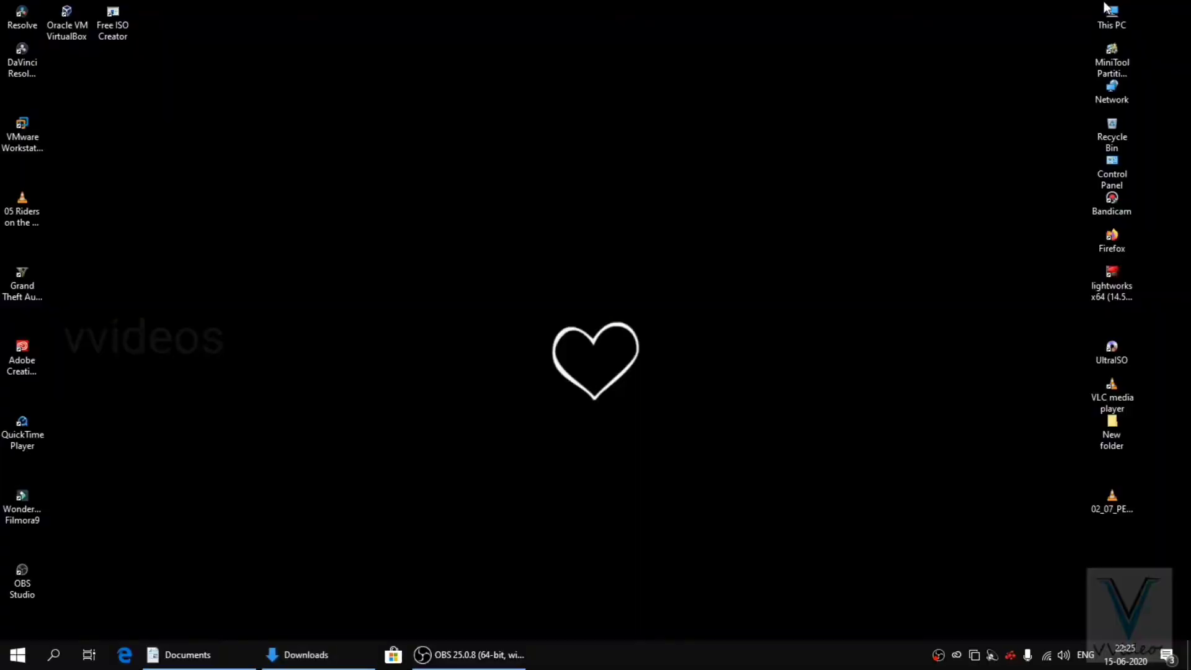
# Search the web for "android x86" in Firefox, open android-x86.org, and review its list of released versions.
pyautogui.doubleClick(1112, 242)
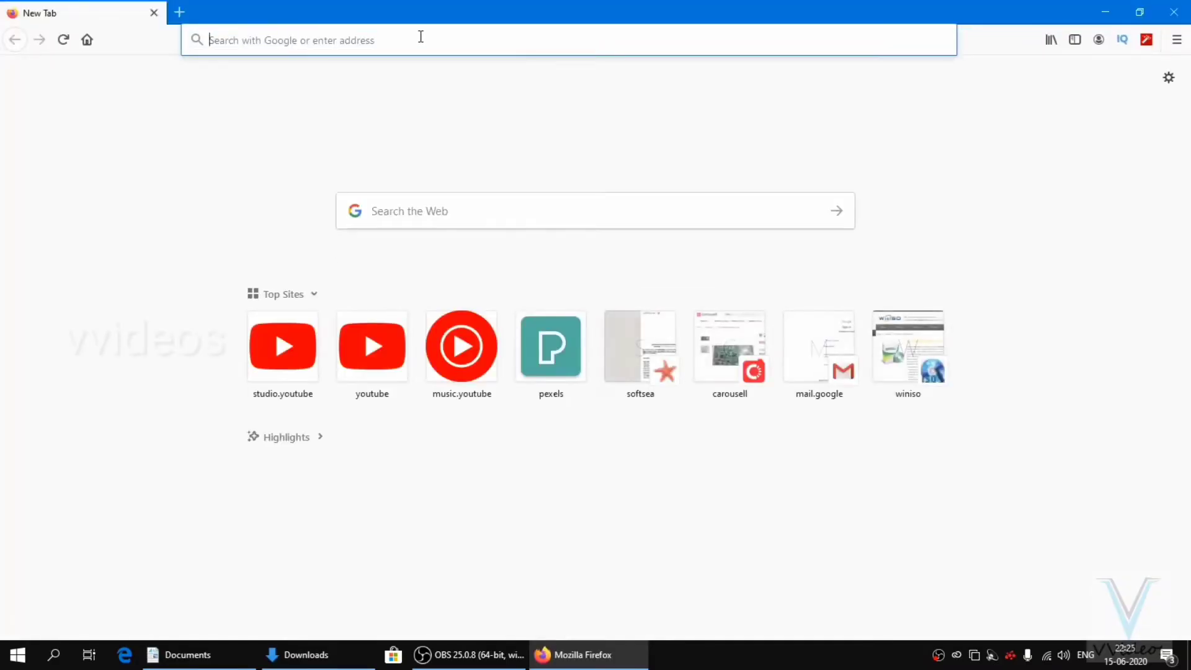
pyautogui.write('andr')
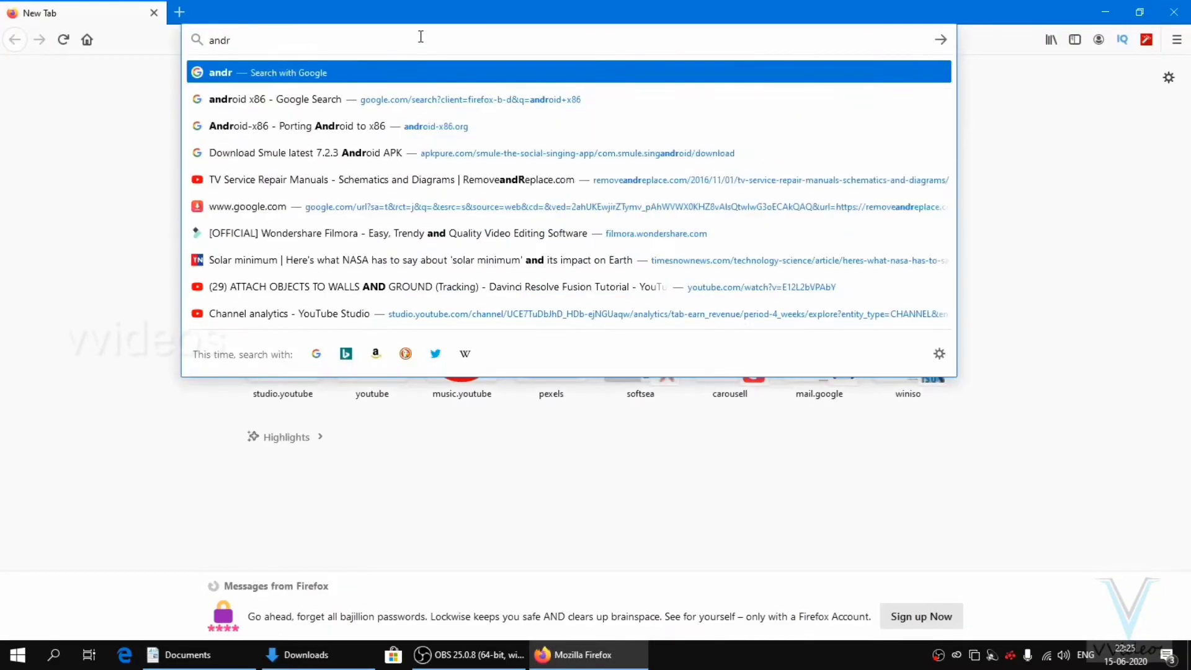
pyautogui.write('oid x86')
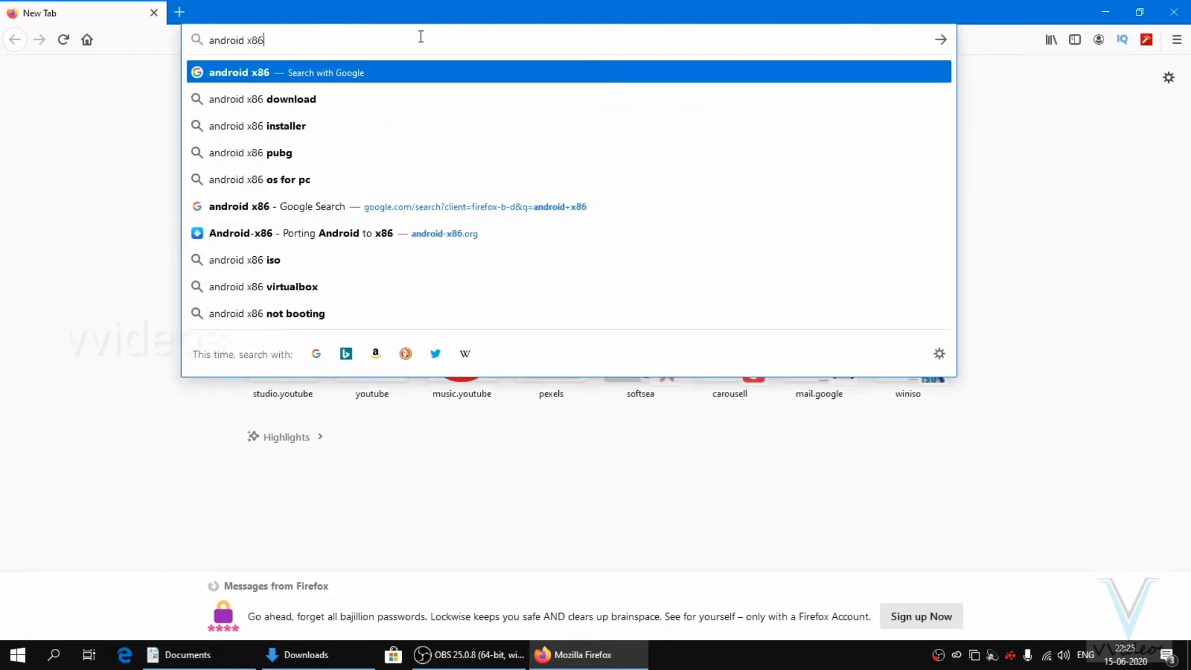
pyautogui.press('Return')
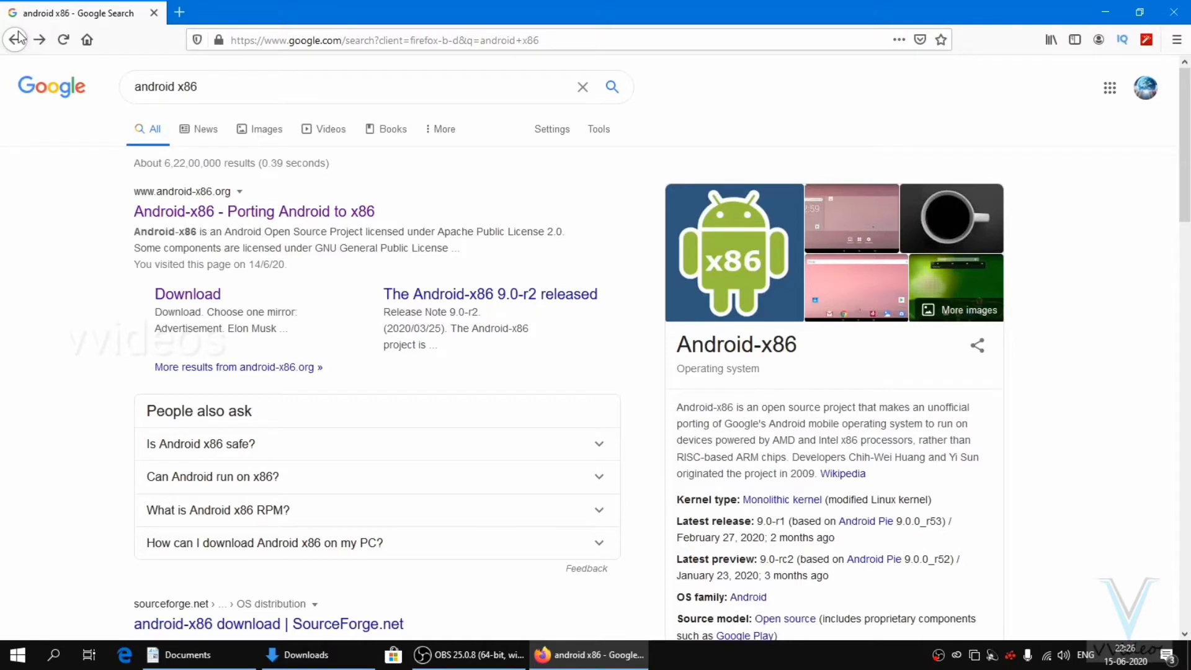
pyautogui.click(218, 211)
pyautogui.click(220, 212)
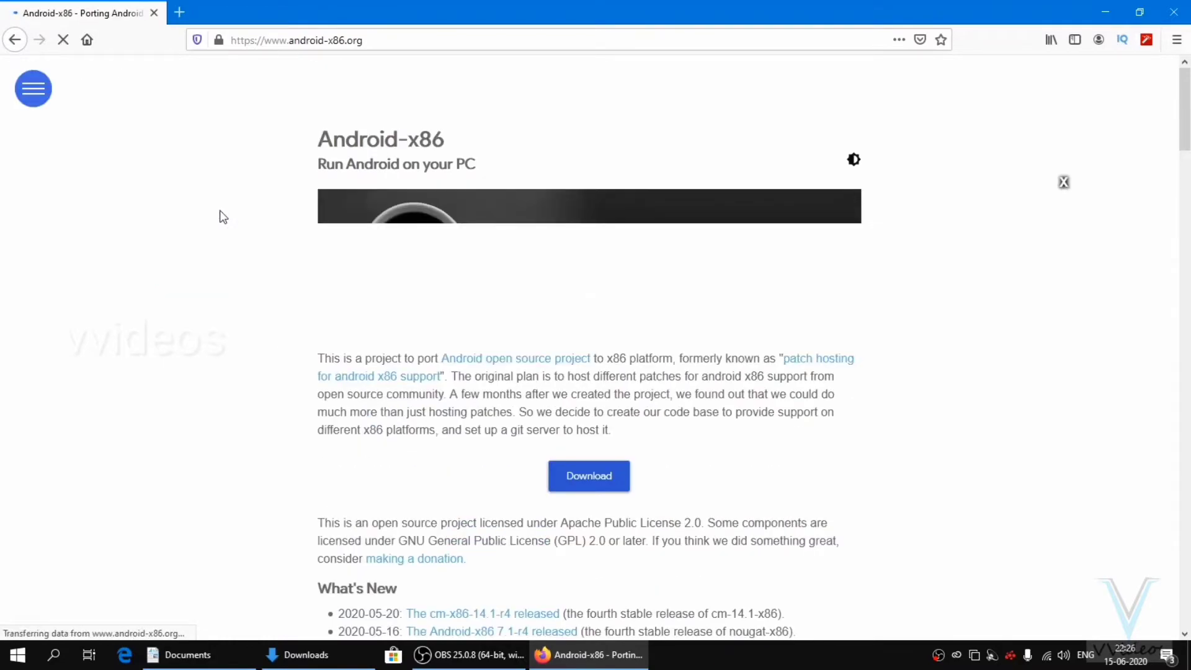
pyautogui.scroll(-3, 271, 341)
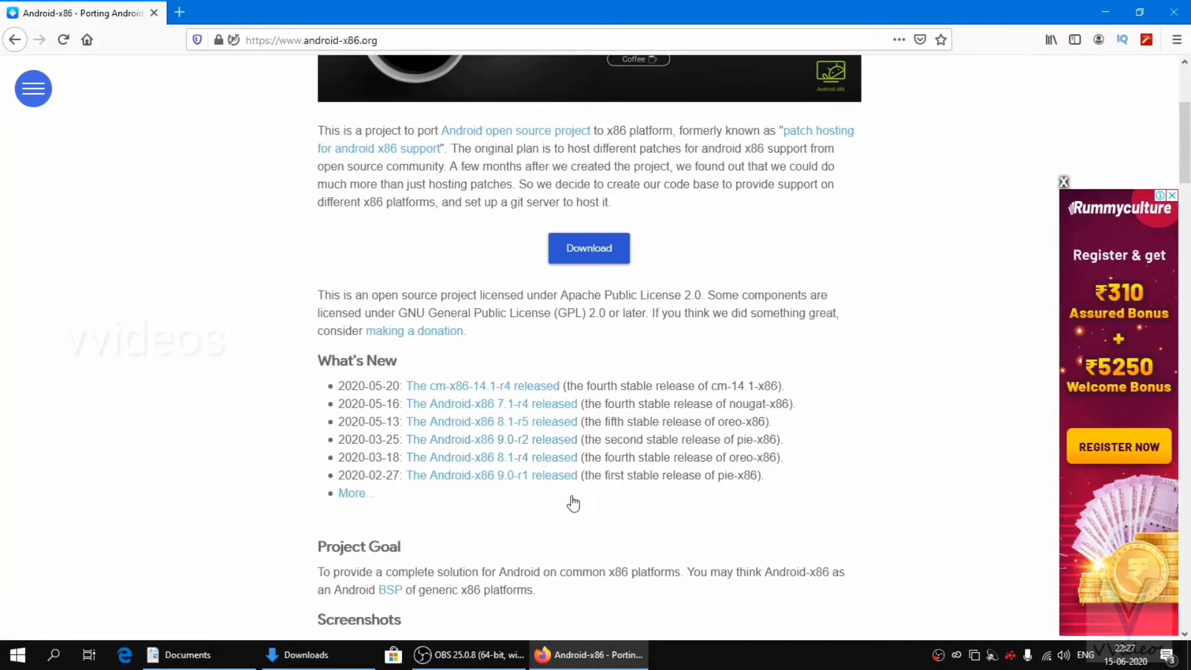
# Locate the android-x86_64-9.0-r2-k49 image in the Downloads folder, then close the browser.
pyautogui.click(306, 654)
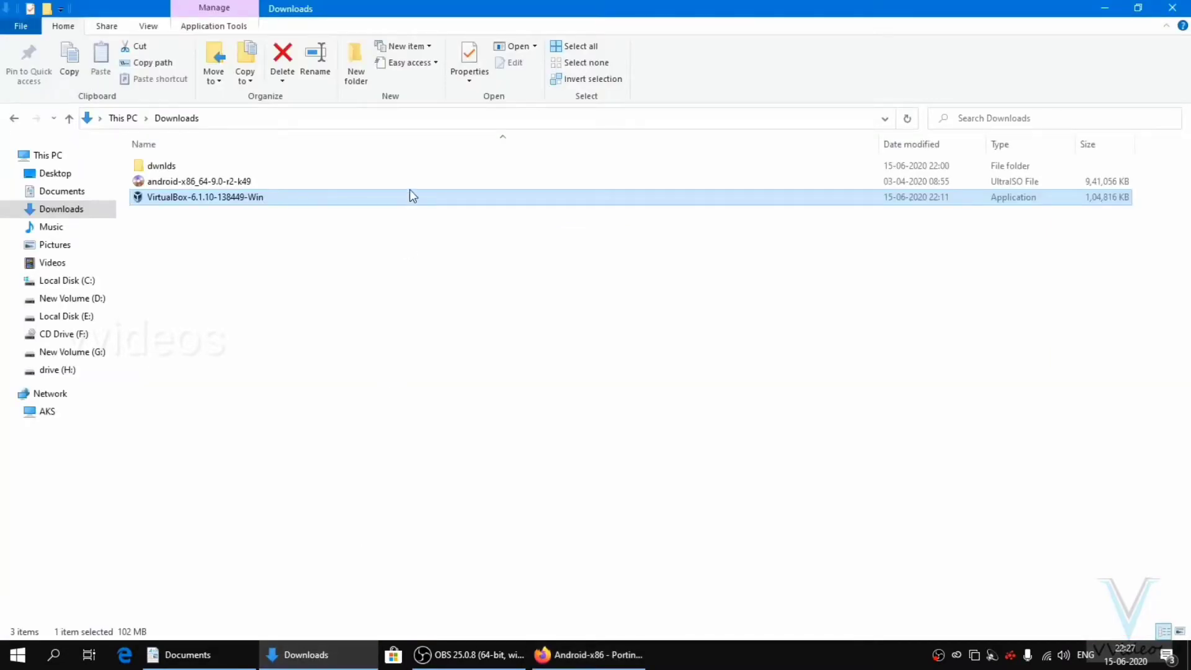
pyautogui.click(243, 181)
pyautogui.click(1104, 8)
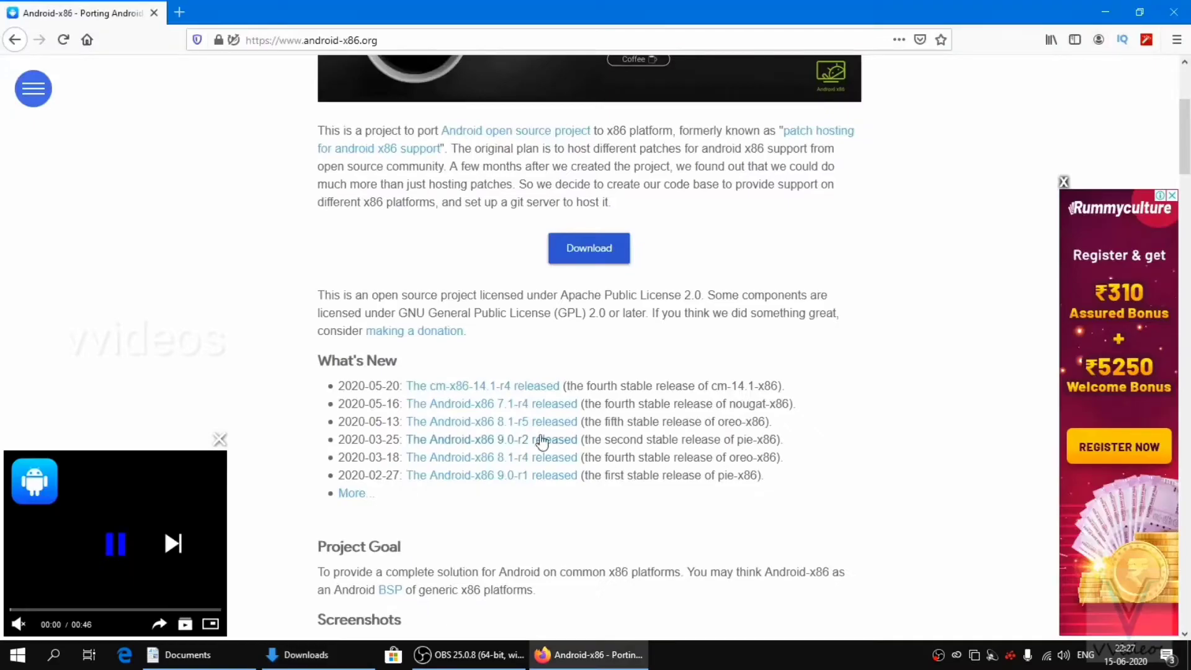
pyautogui.hotkey('alt', 'F4')
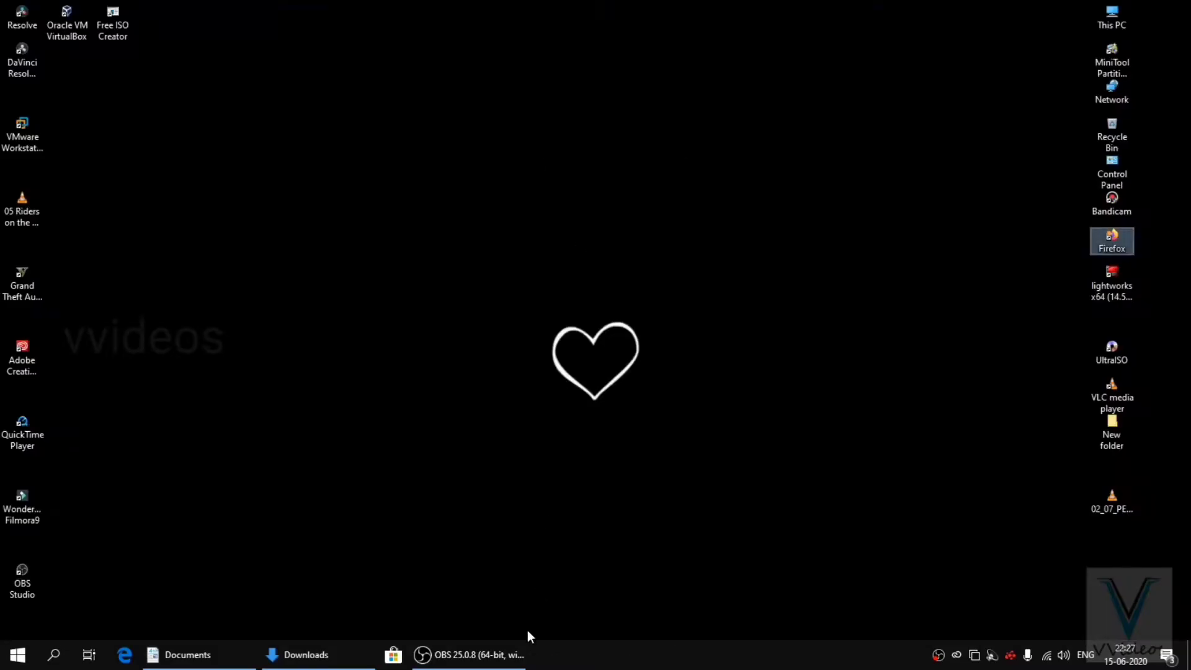
pyautogui.rightClick(797, 130)
pyautogui.click(825, 183)
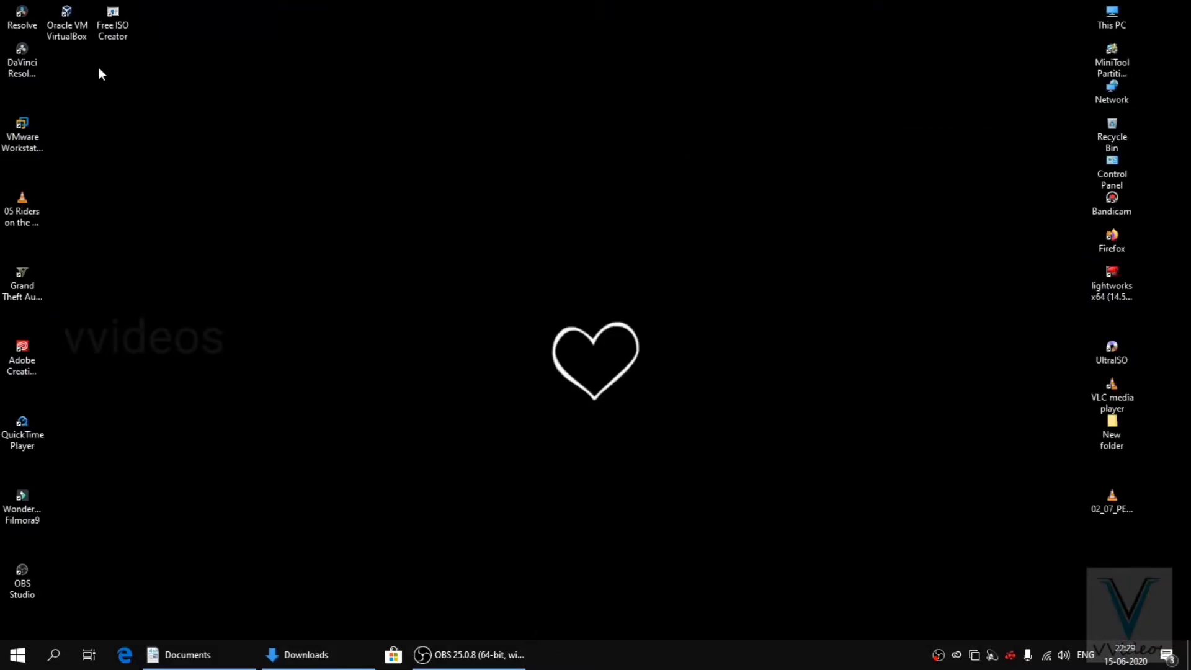
# Open Oracle VM VirtualBox and start creating a new virtual machine named ANDROID 9.
pyautogui.doubleClick(67, 28)
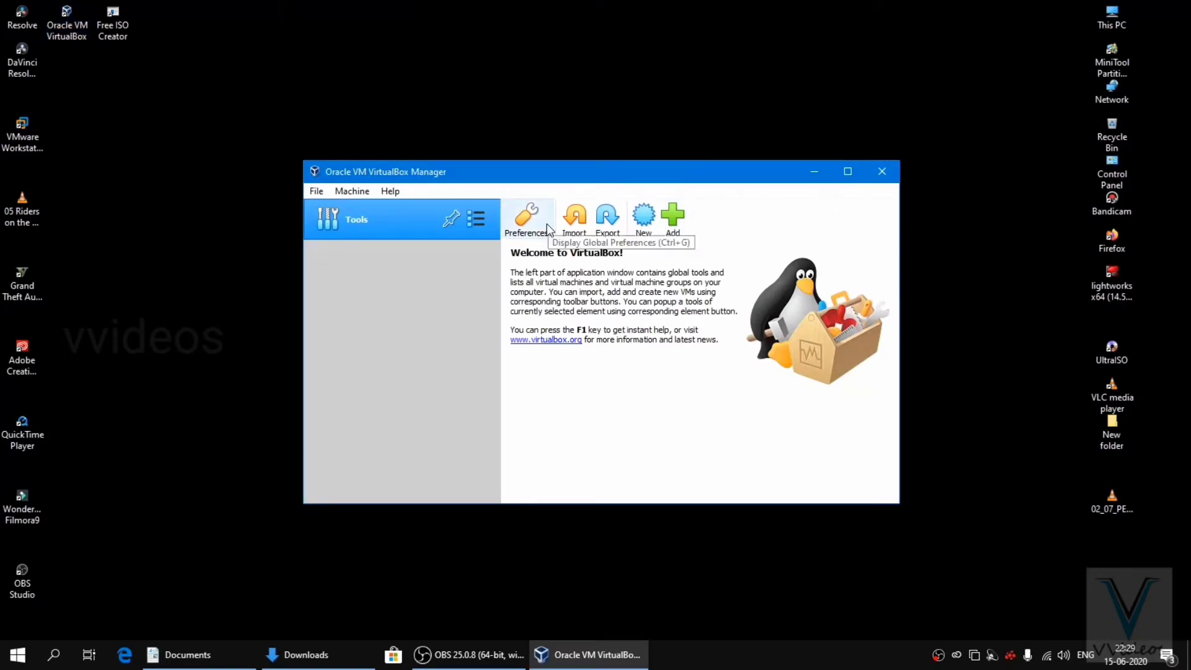
pyautogui.click(645, 230)
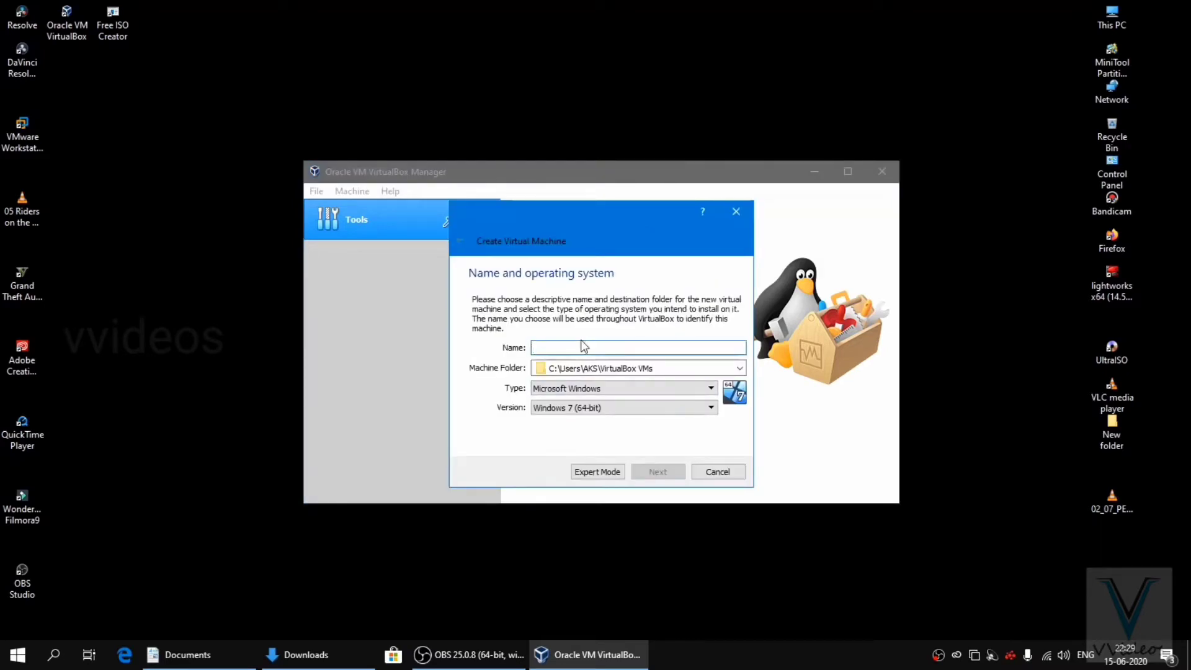
pyautogui.write('AND')
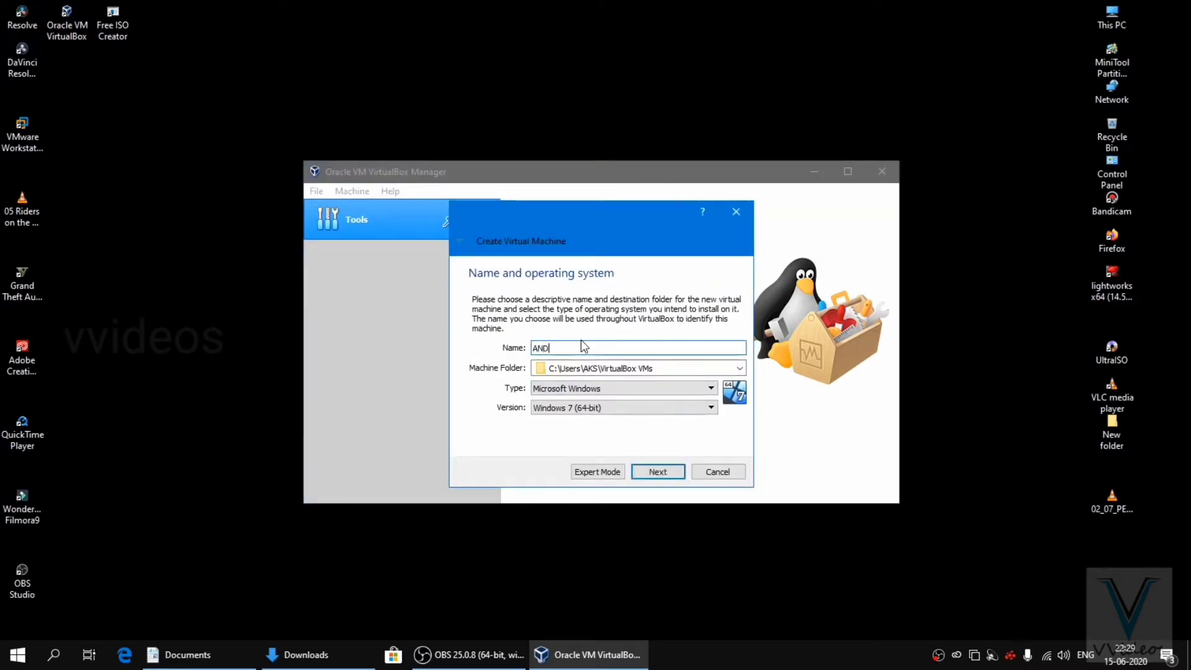
pyautogui.write('ROID 9')
# Set the machine's type to Linux and its version to Linux 2.6 / 3.x / 4.x (64-bit), and continue to the memory settings.
pyautogui.click(576, 391)
pyautogui.click(571, 411)
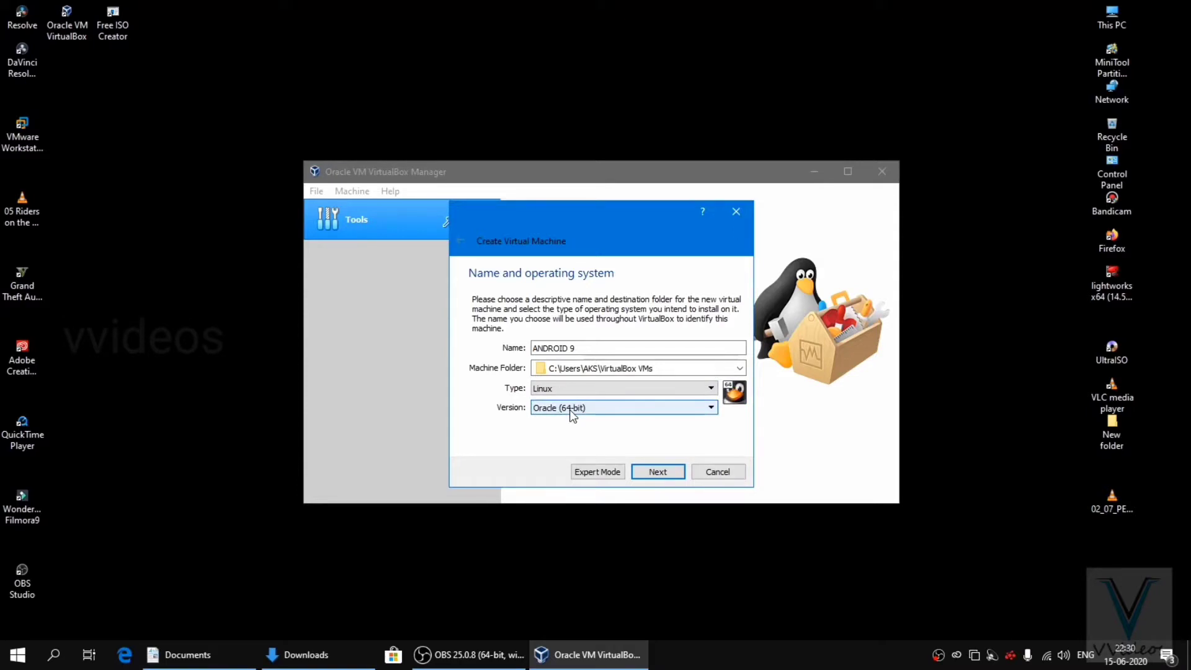
pyautogui.click(569, 409)
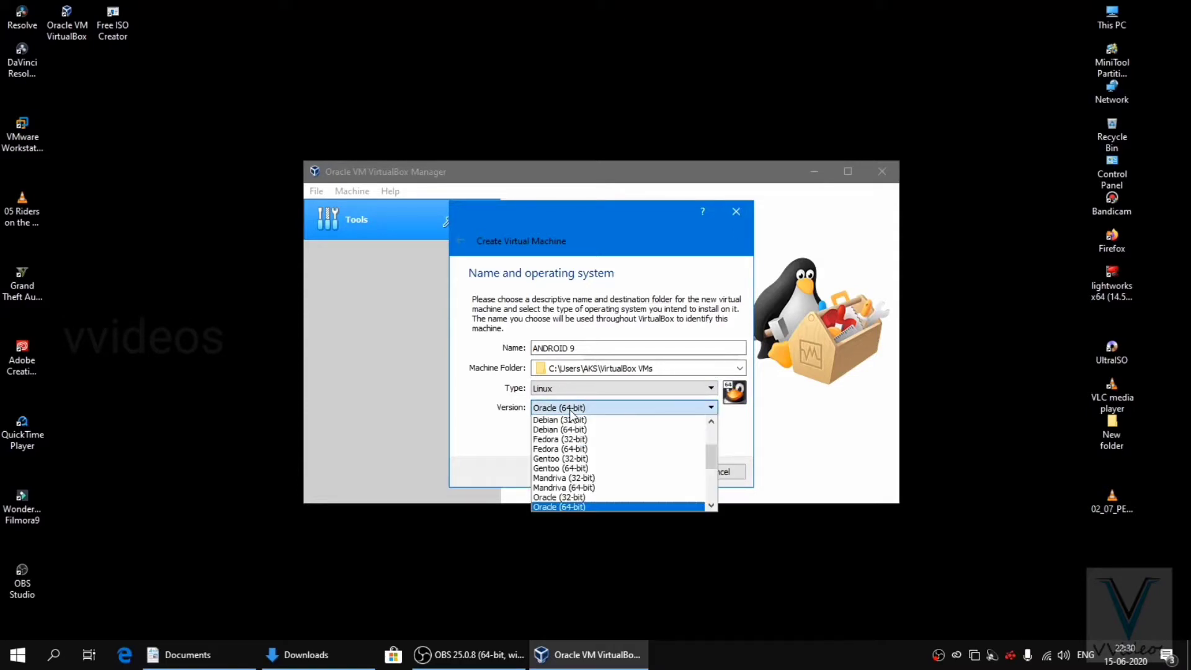
pyautogui.scroll(-4, 585, 496)
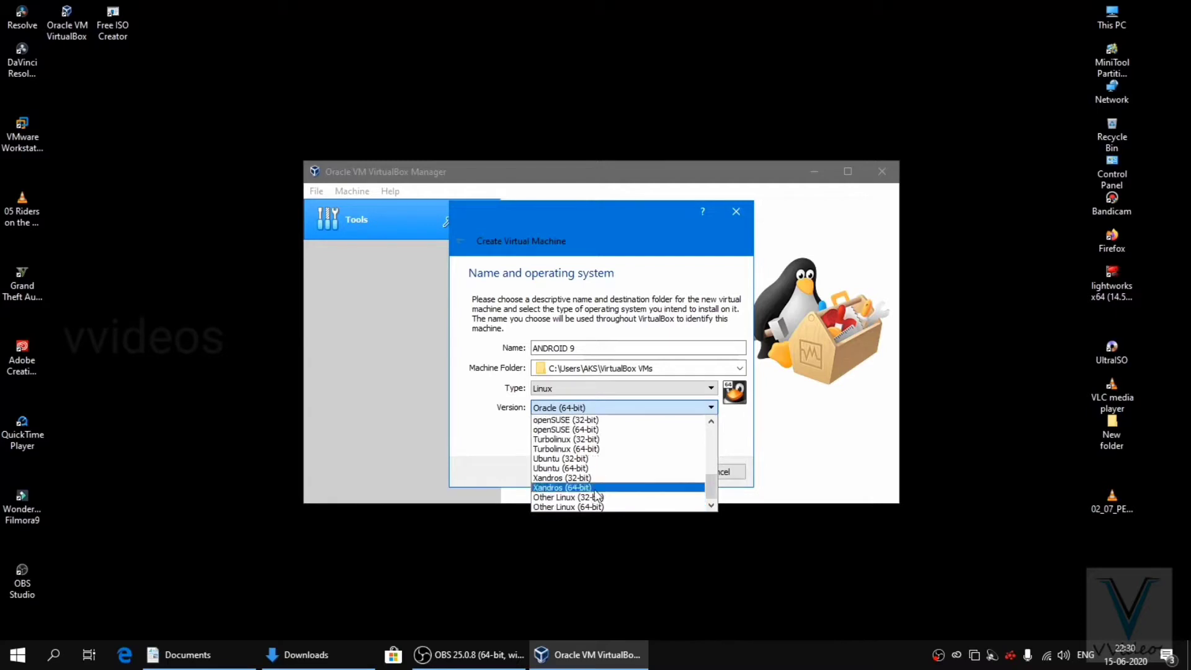
pyautogui.scroll(6, 585, 499)
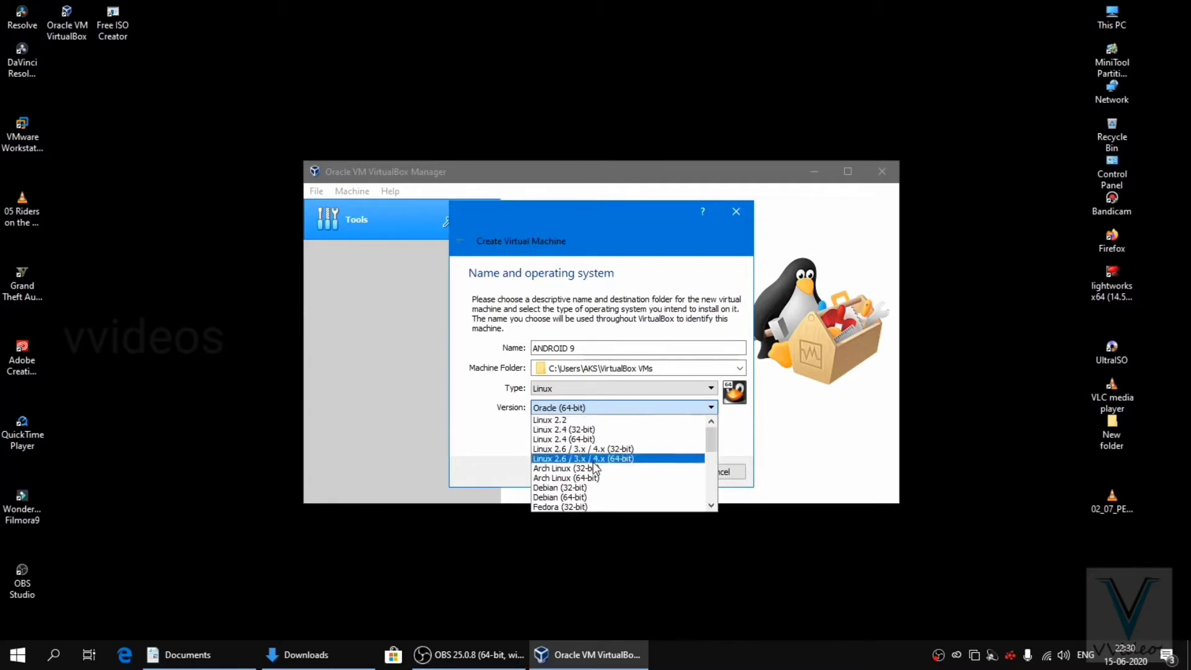
pyautogui.click(626, 459)
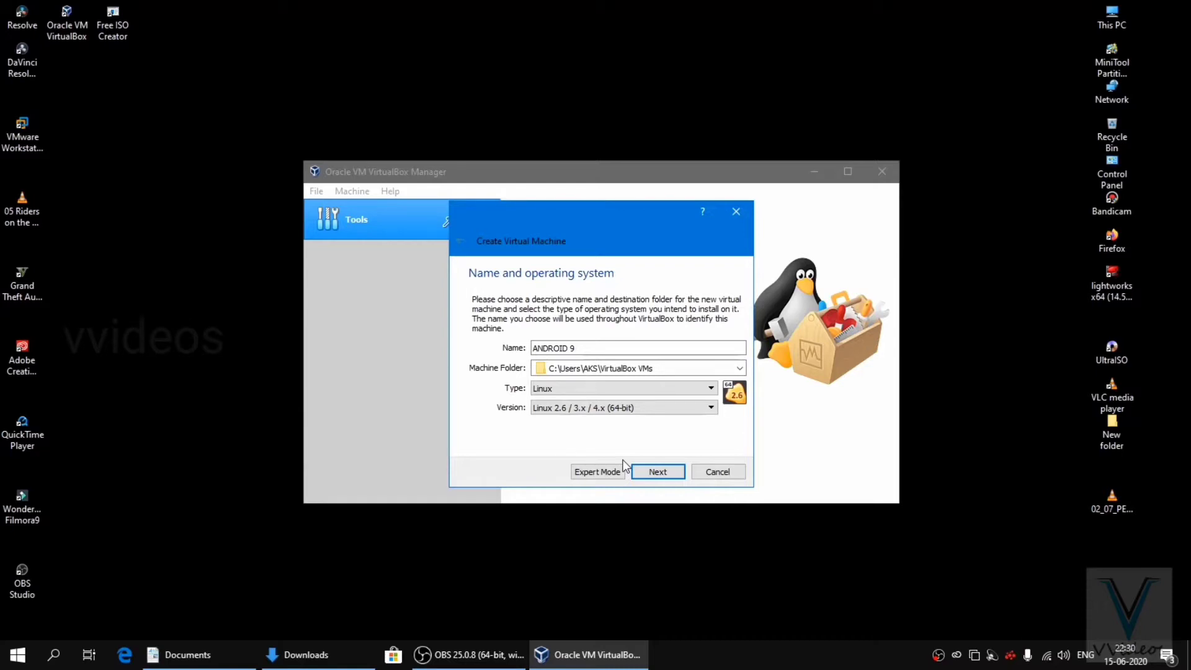
pyautogui.click(664, 467)
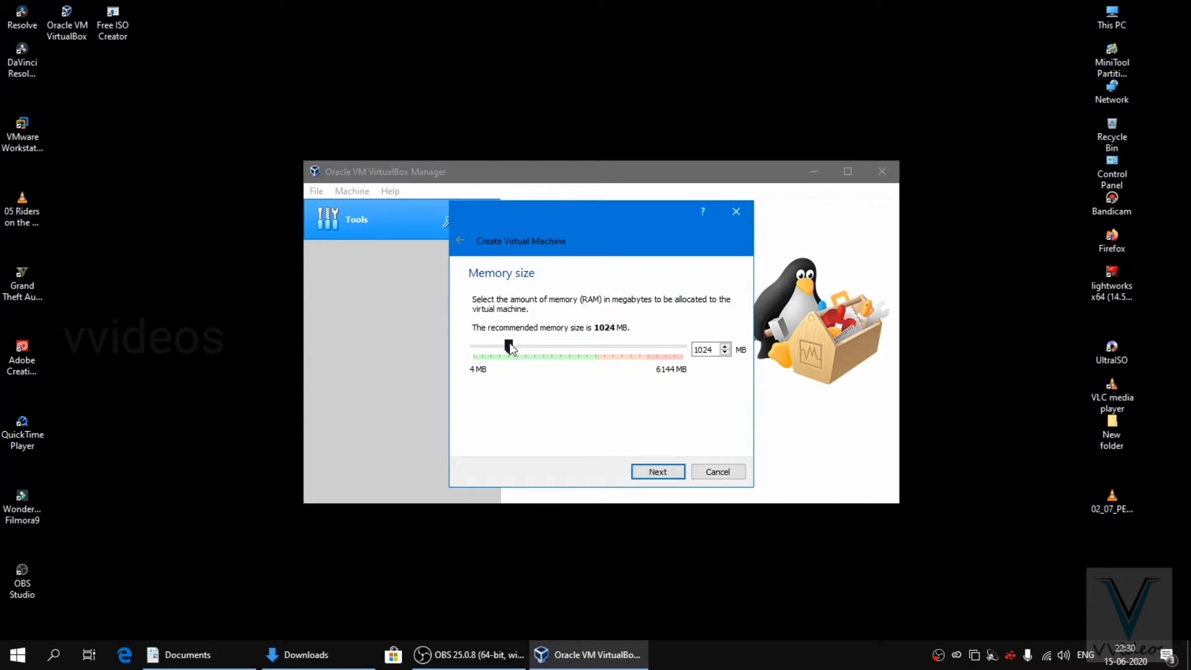
# Increase the virtual machine's memory allocation and choose to create a virtual hard disk now.
pyautogui.moveTo(510, 347); pyautogui.dragTo(544, 349)
pyautogui.click(658, 471)
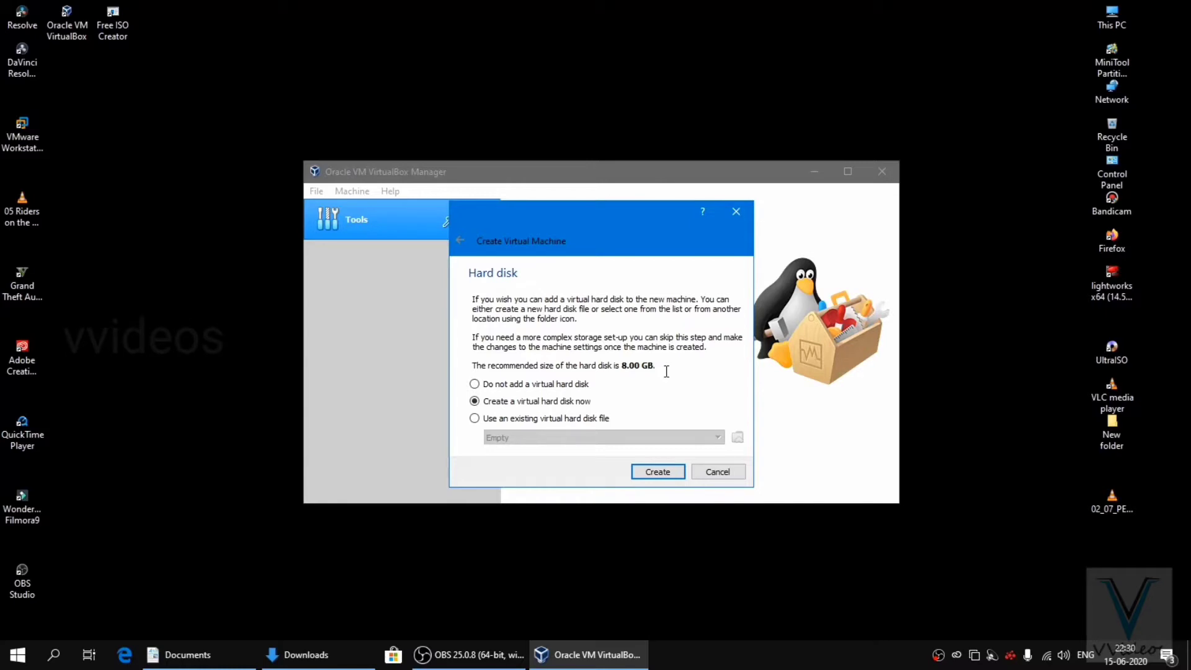
pyautogui.click(659, 472)
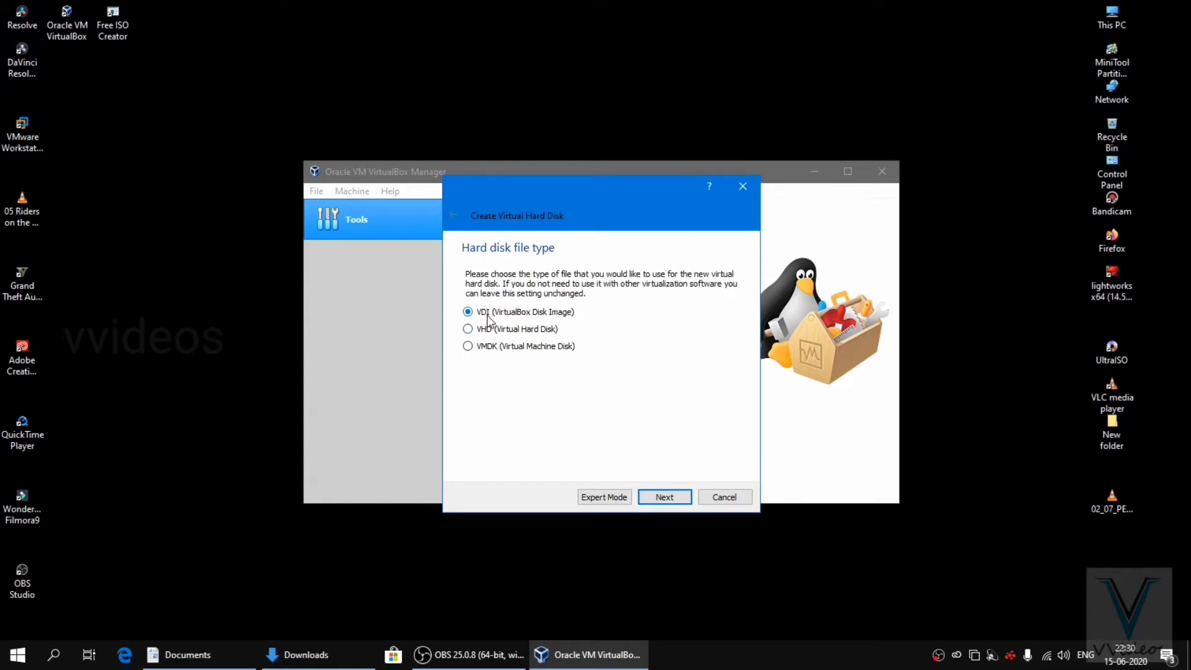
# Use the VDI (VirtualBox Disk Image) file type with dynamically allocated storage for the new virtual hard disk.
pyautogui.click(664, 497)
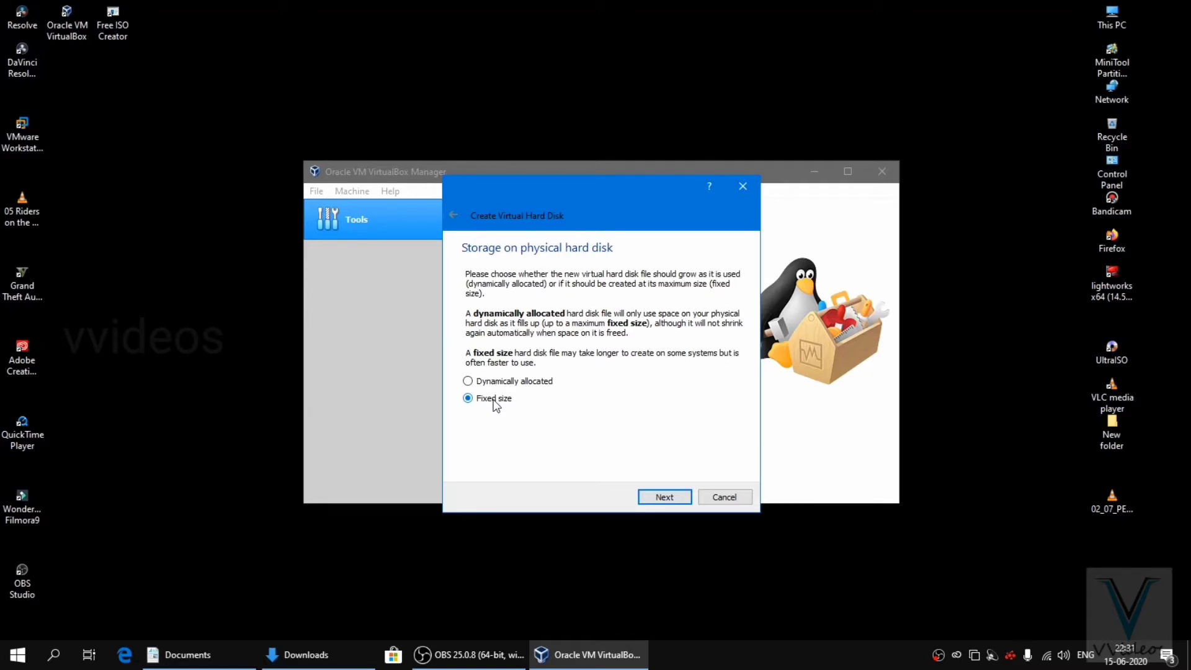
pyautogui.click(519, 380)
pyautogui.click(658, 496)
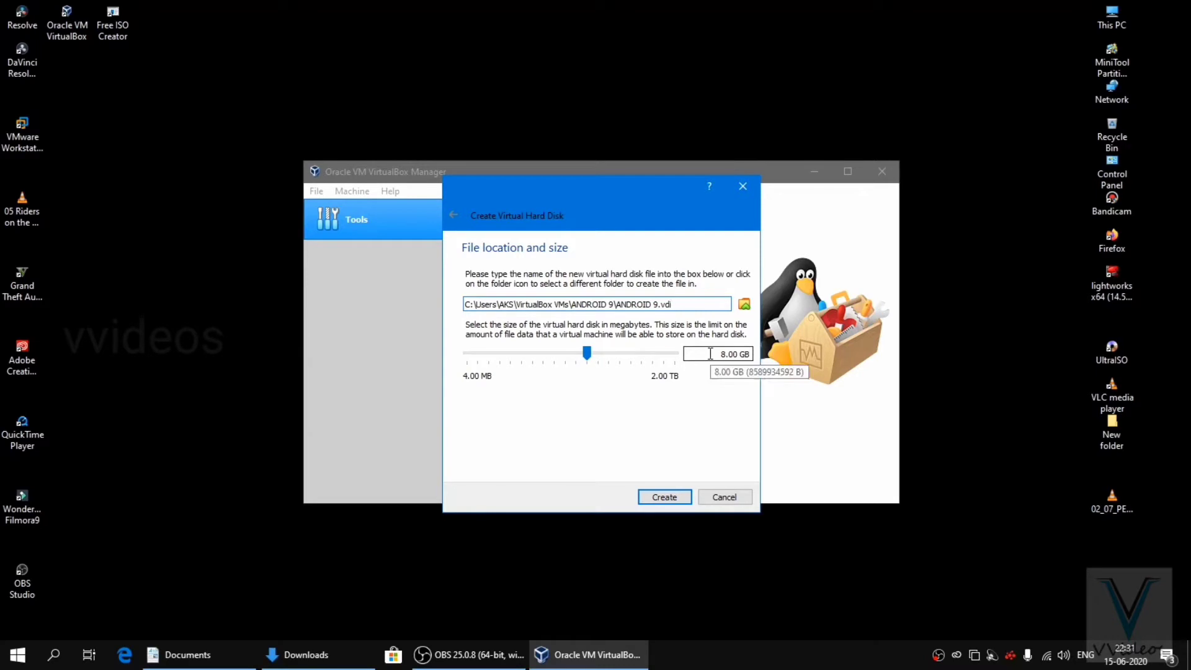
# Create the ANDROID 9.vdi virtual hard disk with a size of 8.00 GB and look through the new machine's details.
pyautogui.click(663, 498)
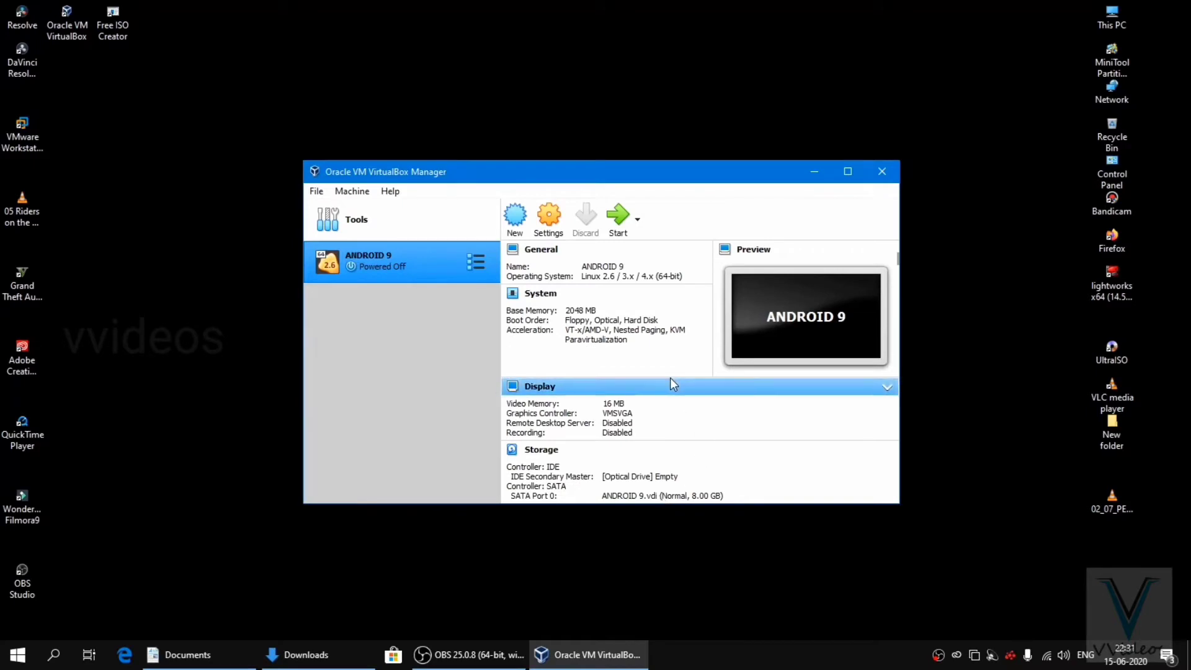
pyautogui.scroll(-5, 641, 380)
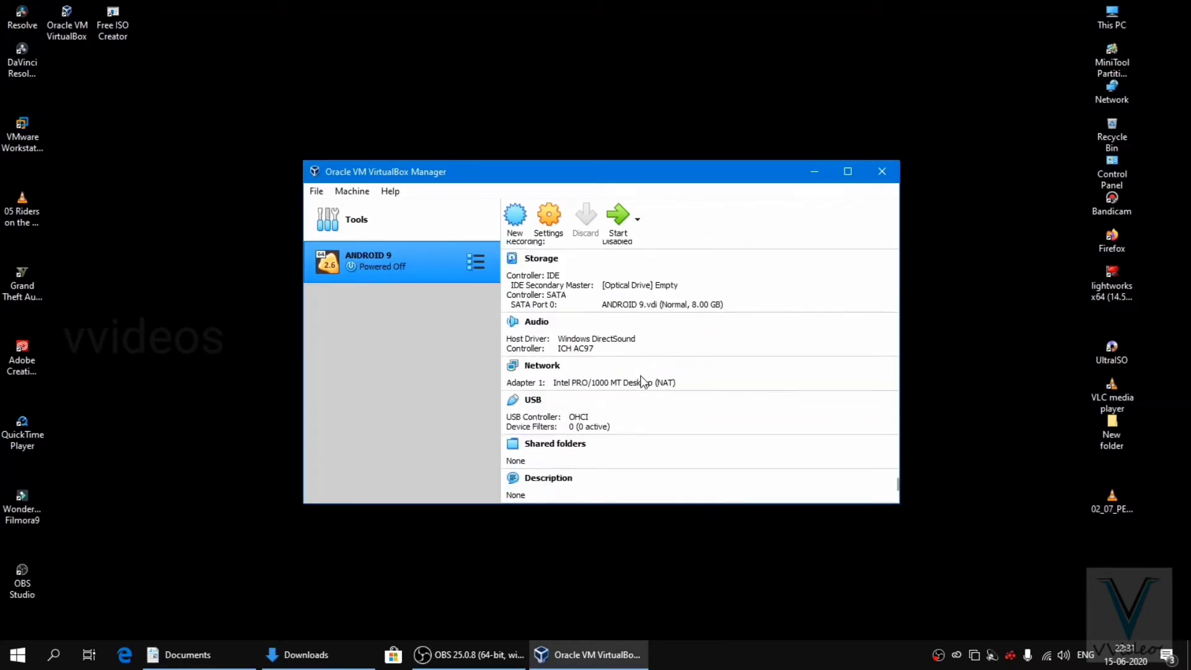
pyautogui.scroll(5, 642, 380)
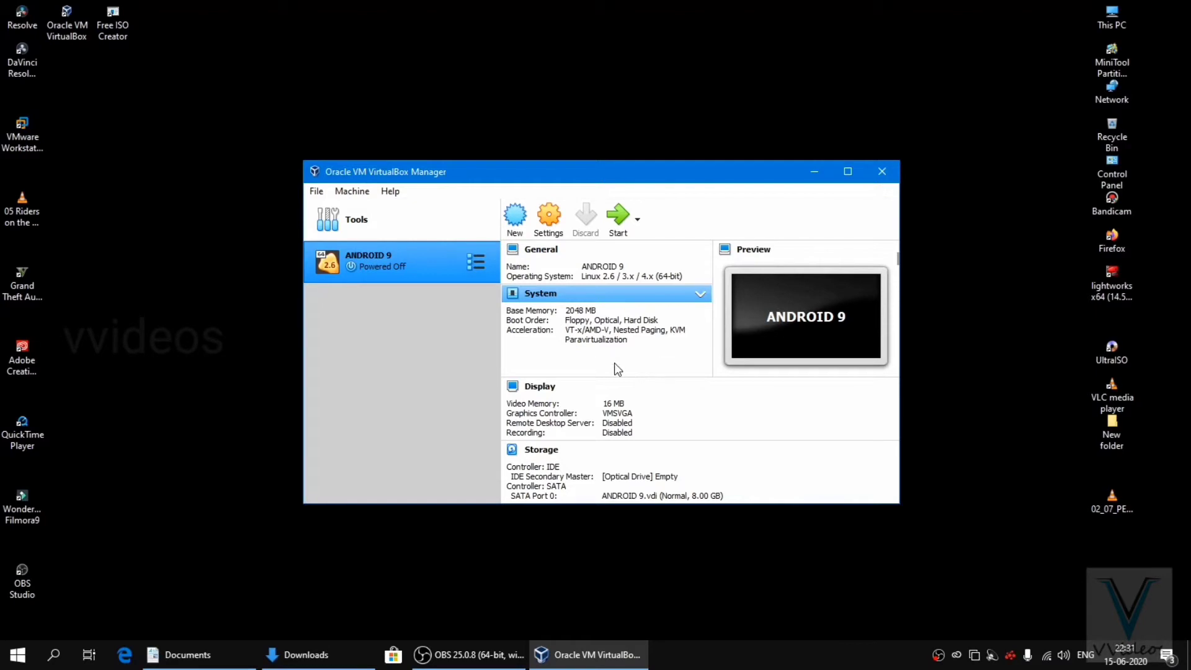
# In the machine's storage settings, load the android-x86_64-9.0-r2-k49 ISO from Downloads into the empty IDE optical drive.
pyautogui.click(550, 230)
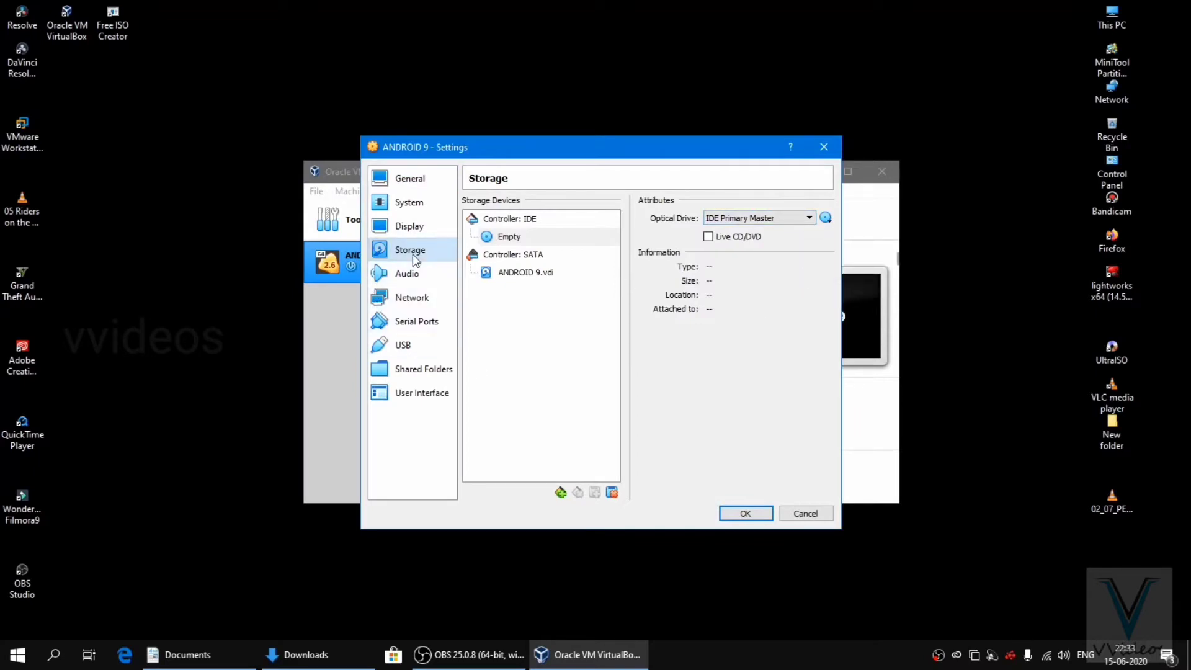
pyautogui.click(513, 237)
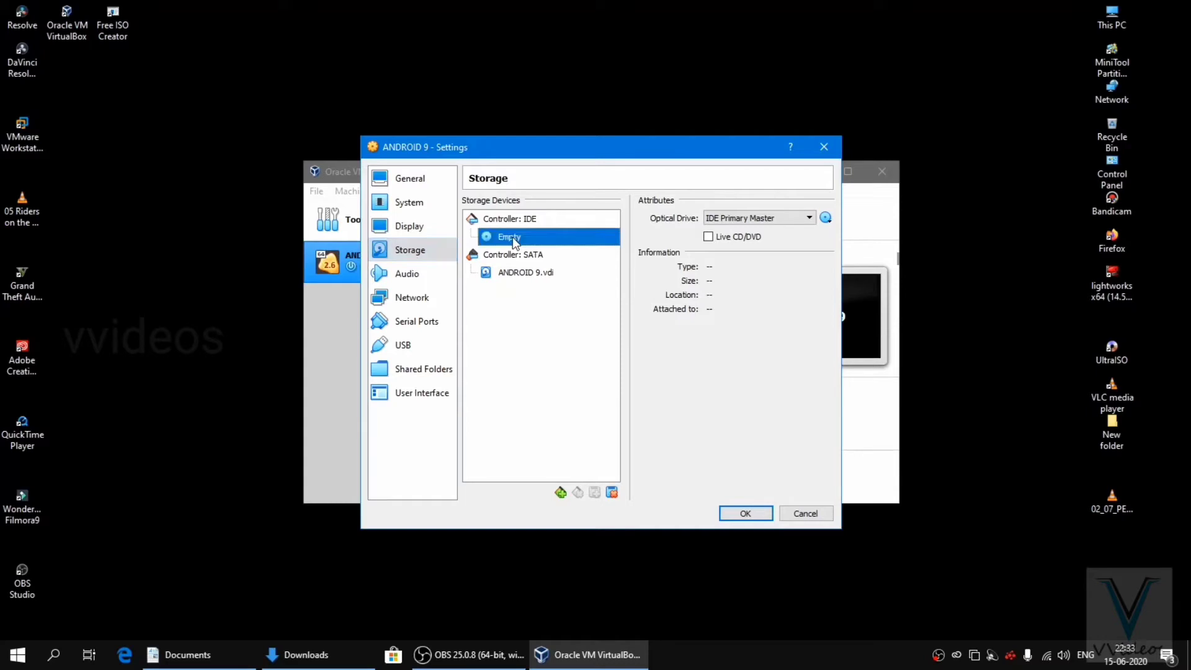
pyautogui.click(825, 218)
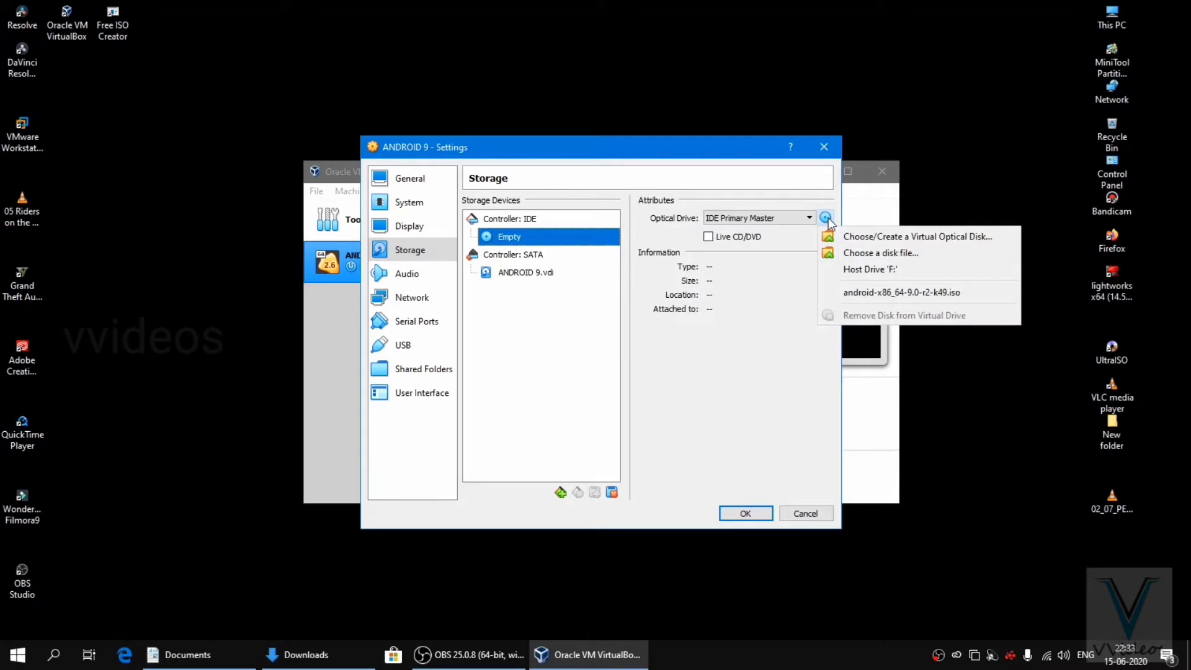
pyautogui.click(929, 252)
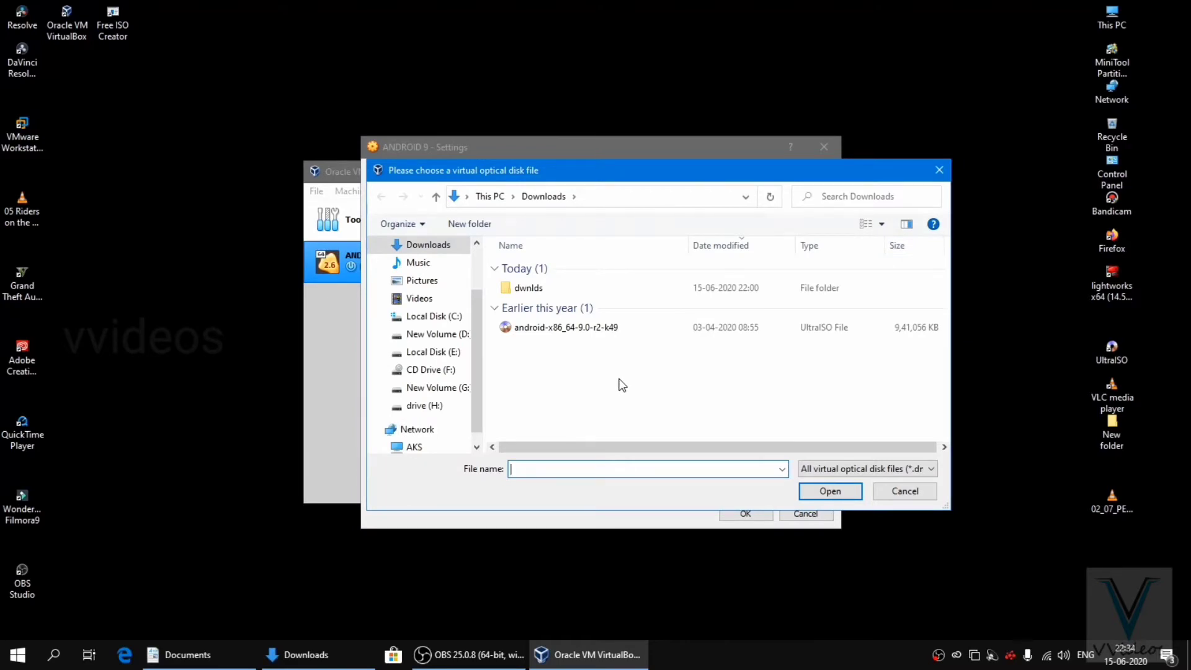
pyautogui.click(590, 331)
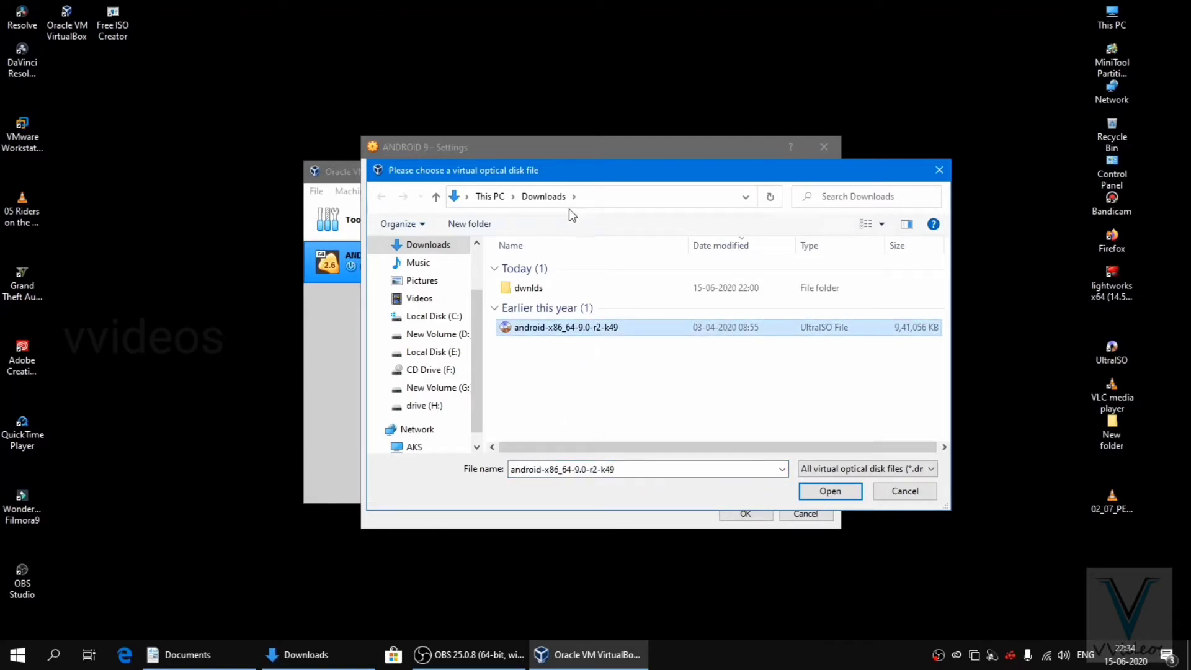
pyautogui.click(826, 490)
pyautogui.click(538, 274)
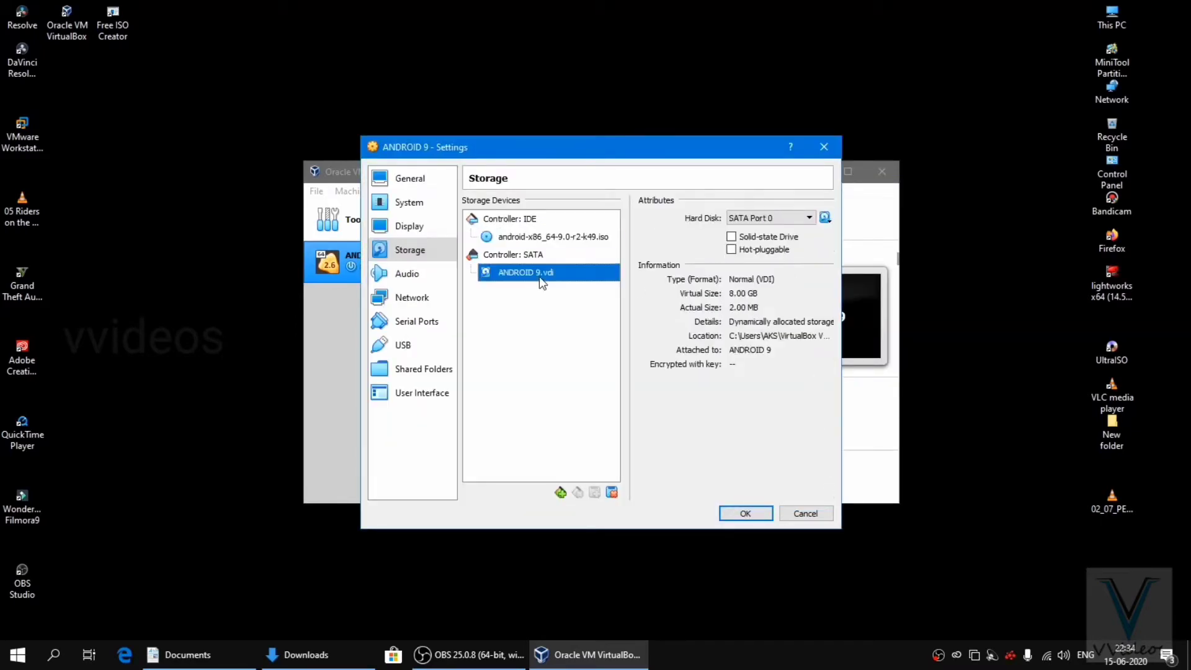
# Set the machine's video memory to 128 MB with 3D acceleration enabled, and save the settings.
pyautogui.click(419, 227)
pyautogui.moveTo(577, 225); pyautogui.dragTo(858, 227)
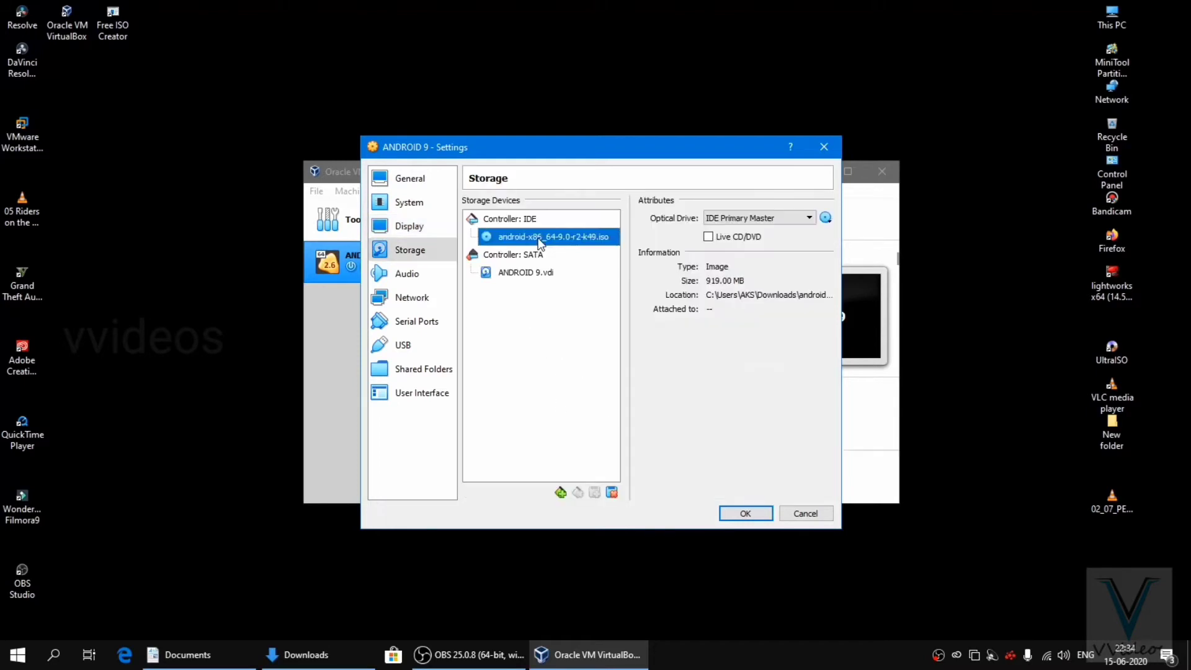
pyautogui.click(738, 513)
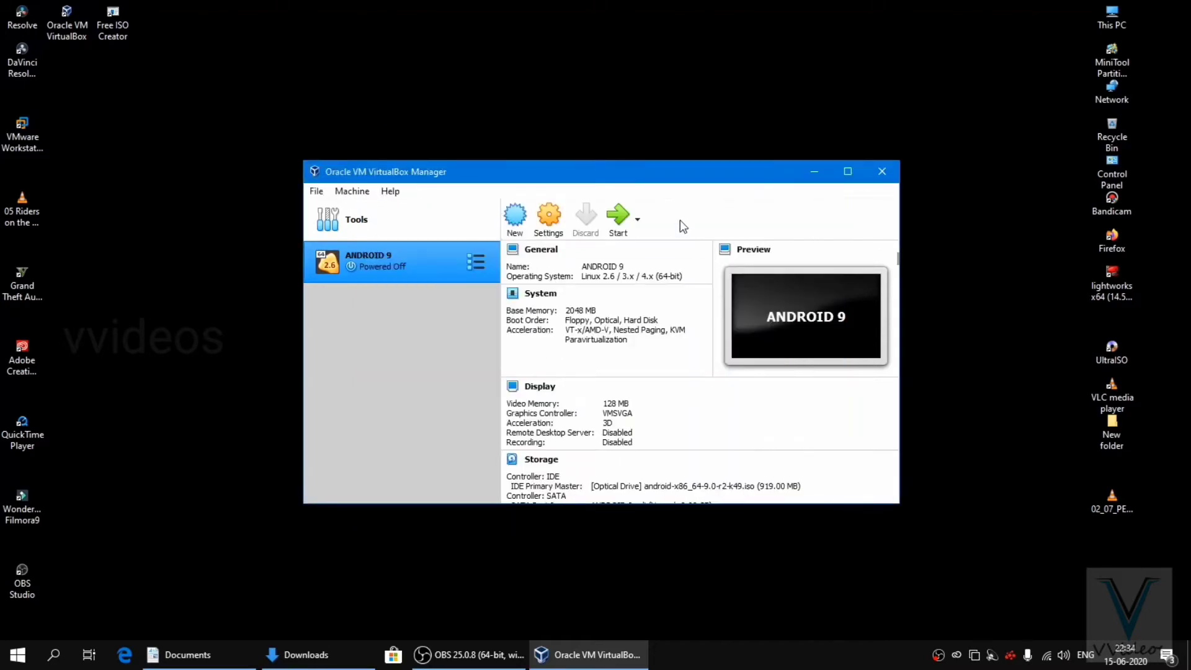
# Start the ANDROID 9 virtual machine and let it capture the mouse pointer.
pyautogui.click(621, 212)
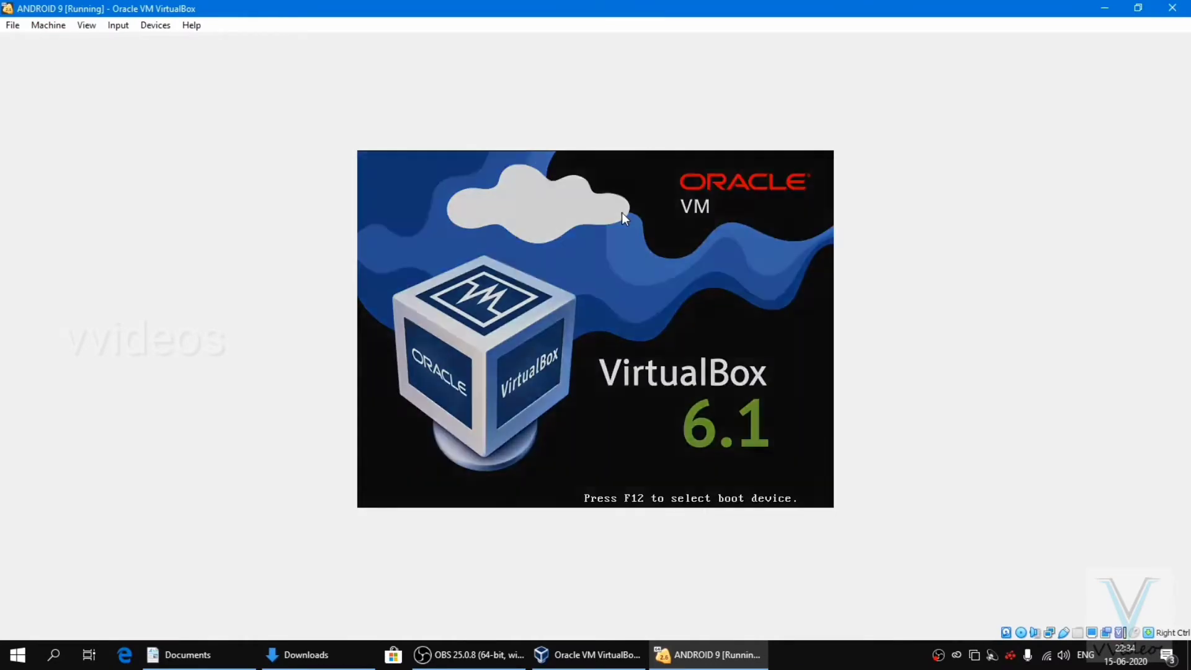
pyautogui.click(632, 264)
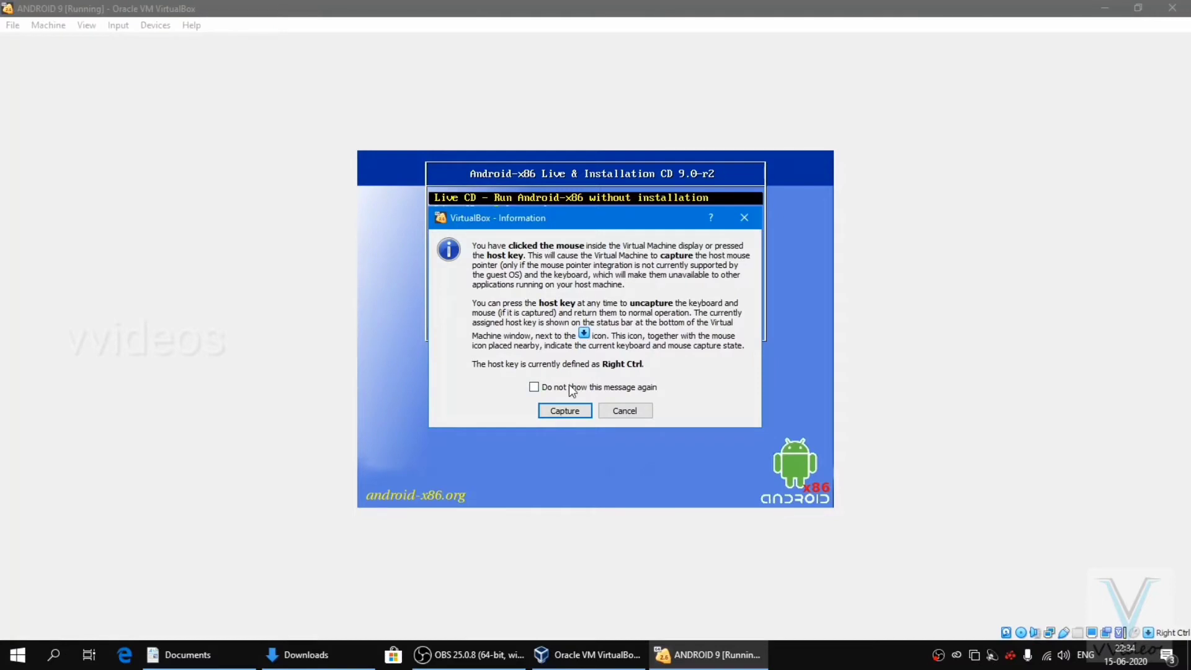
pyautogui.click(568, 413)
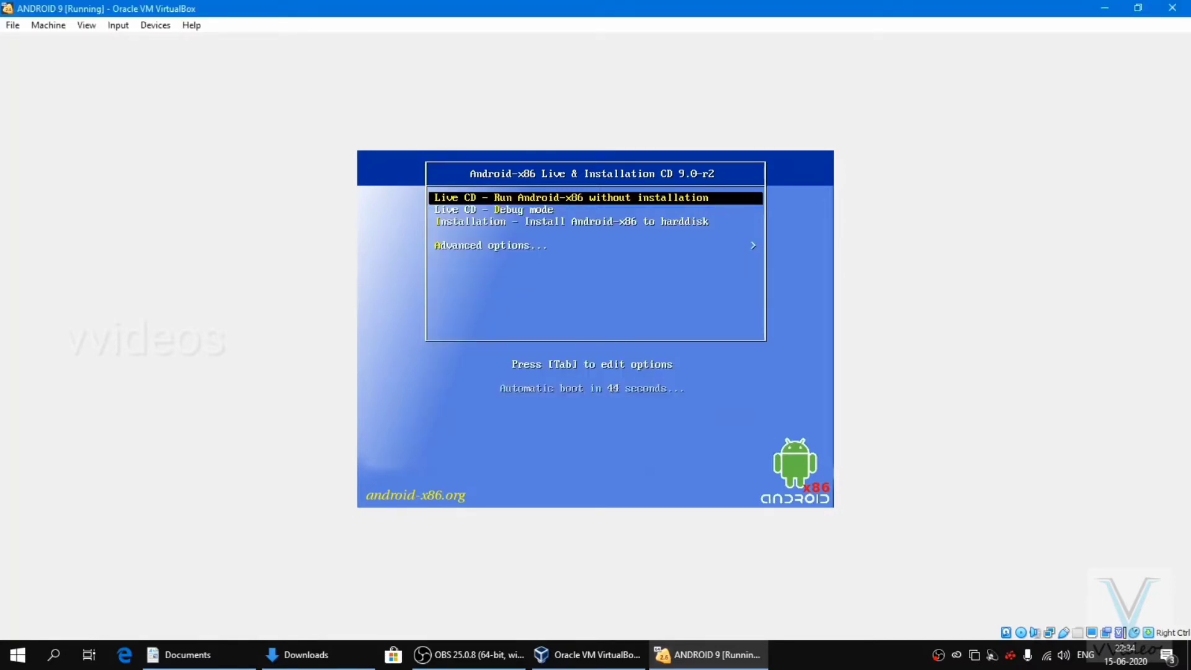
# Choose Auto_Installation from the boot menu's advanced options and confirm erasing /dev/sda to install Android-x86.
pyautogui.press('Down')
pyautogui.press('Down')
pyautogui.press('Down')
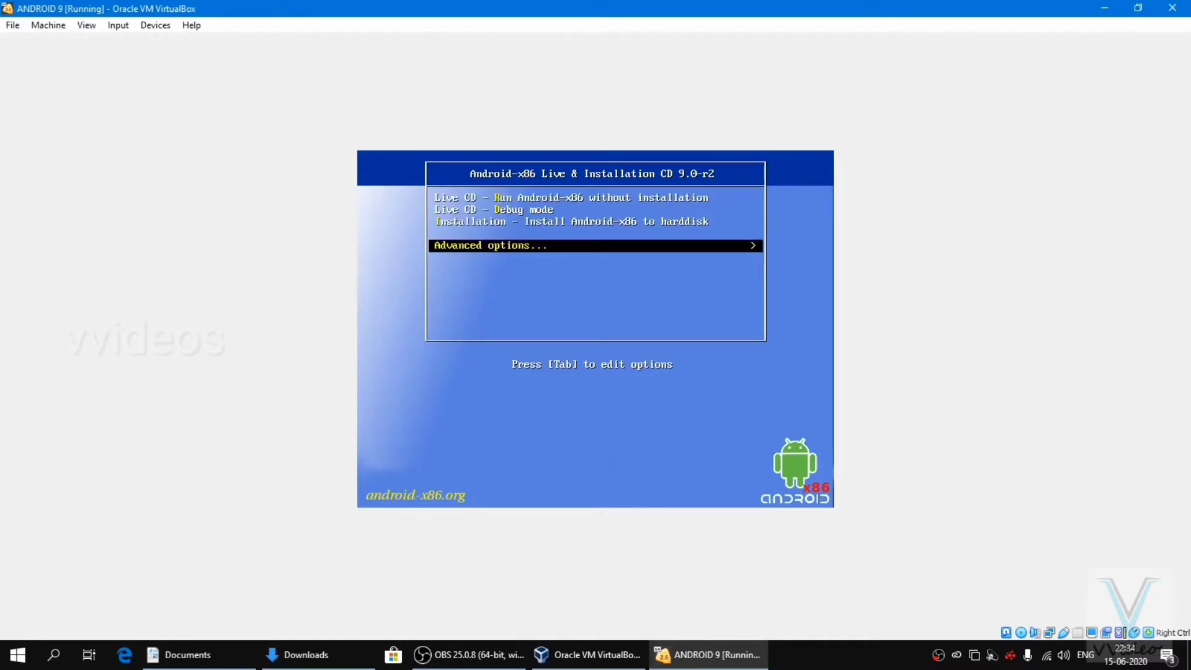
pyautogui.press('Return')
pyautogui.press('Down')
pyautogui.press('Down')
pyautogui.press('Down')
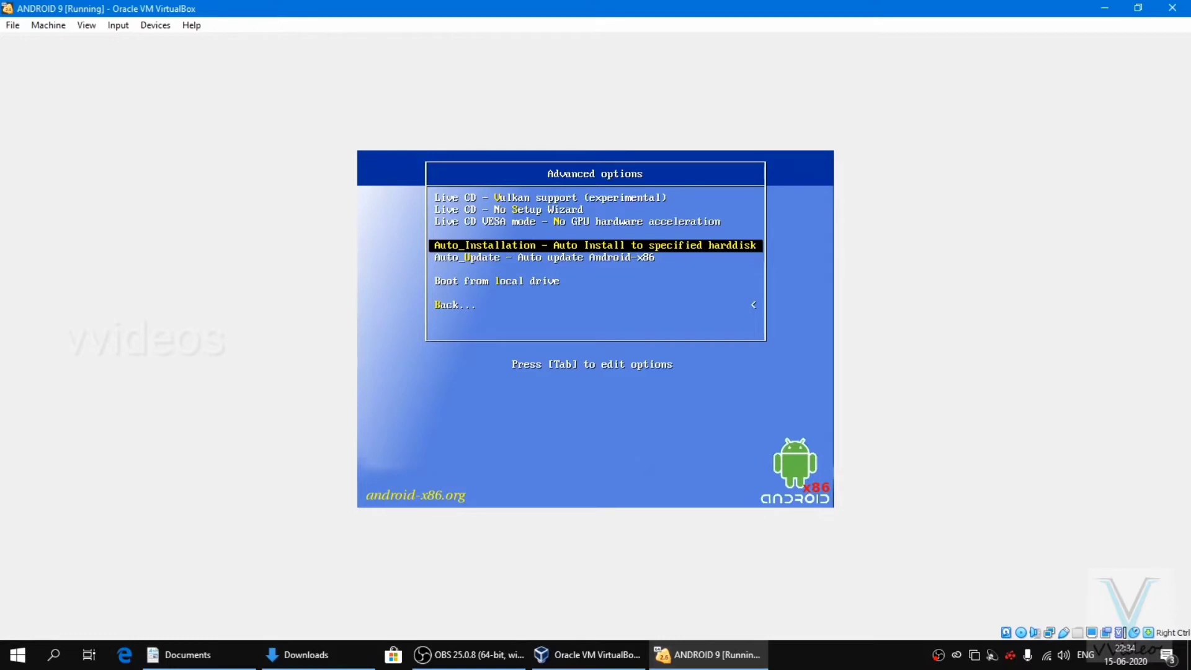
pyautogui.press('Return')
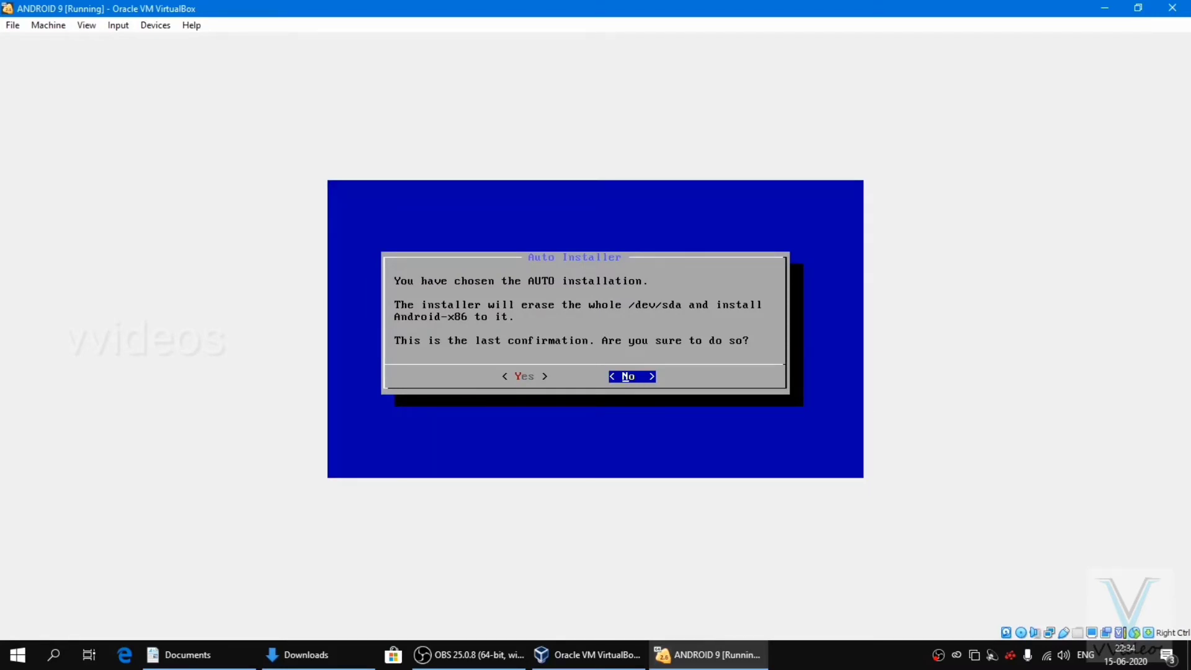
pyautogui.press('Left')
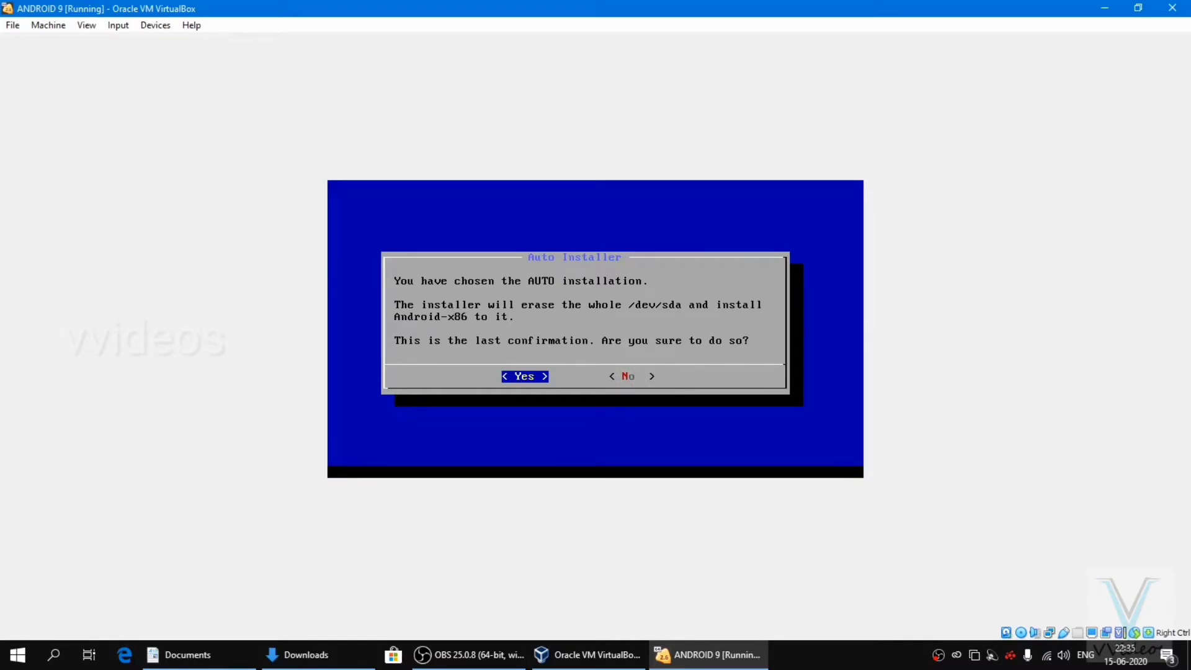
pyautogui.press('Return')
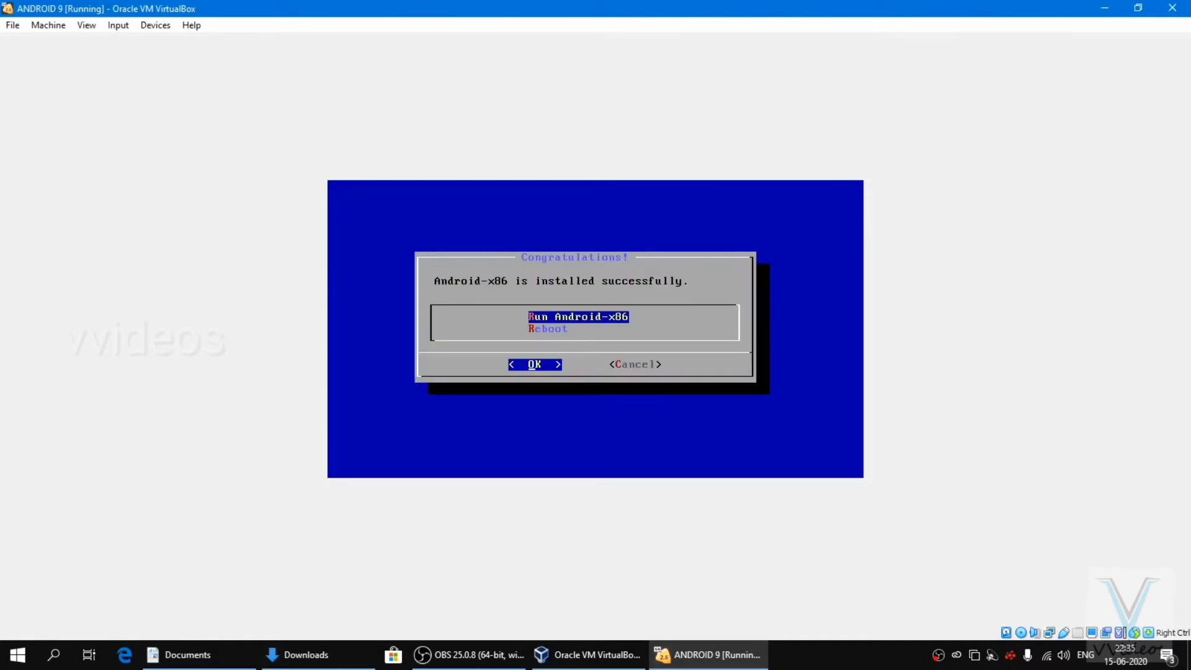
# Choose Run Android-x86 in the installer's completion dialog.
pyautogui.press('Down')
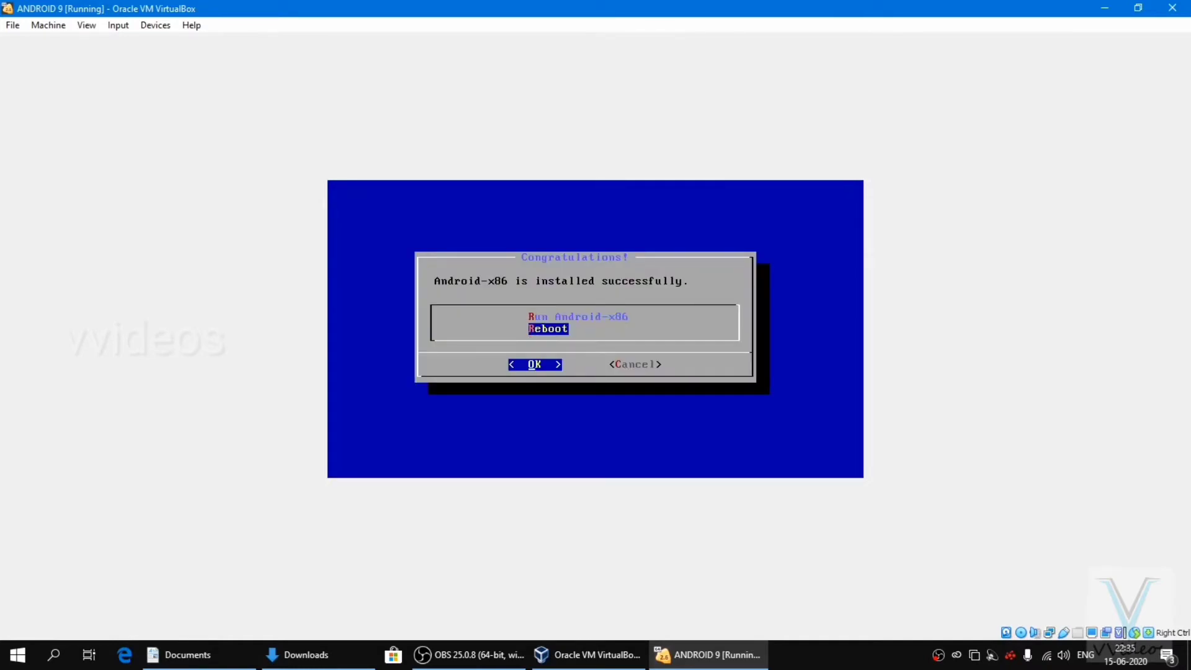
pyautogui.press('Up')
pyautogui.press('Return')
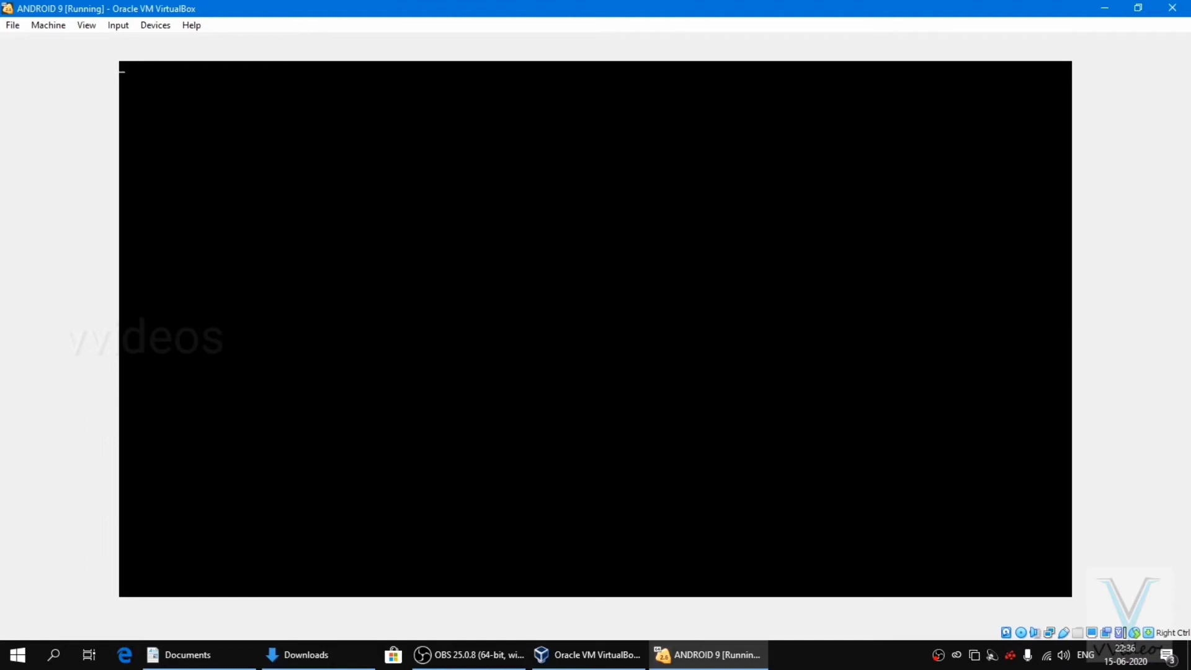
# Close the running virtual machine by powering it off.
pyautogui.click(12, 25)
pyautogui.moveTo(56, 29)
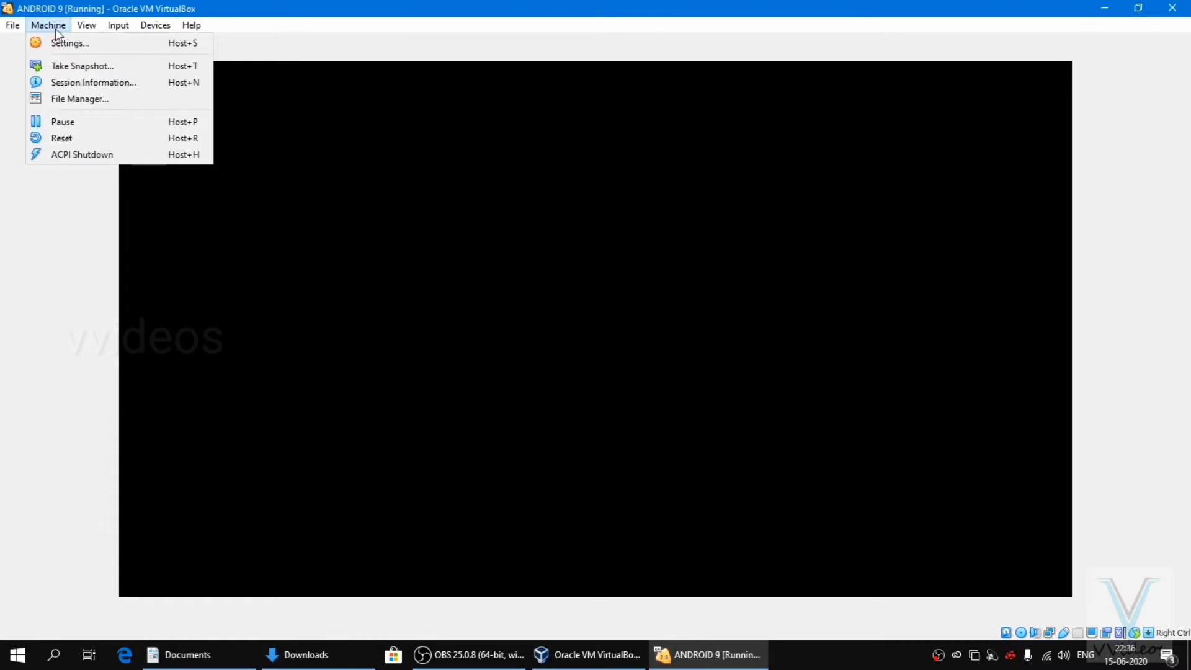
pyautogui.click(155, 25)
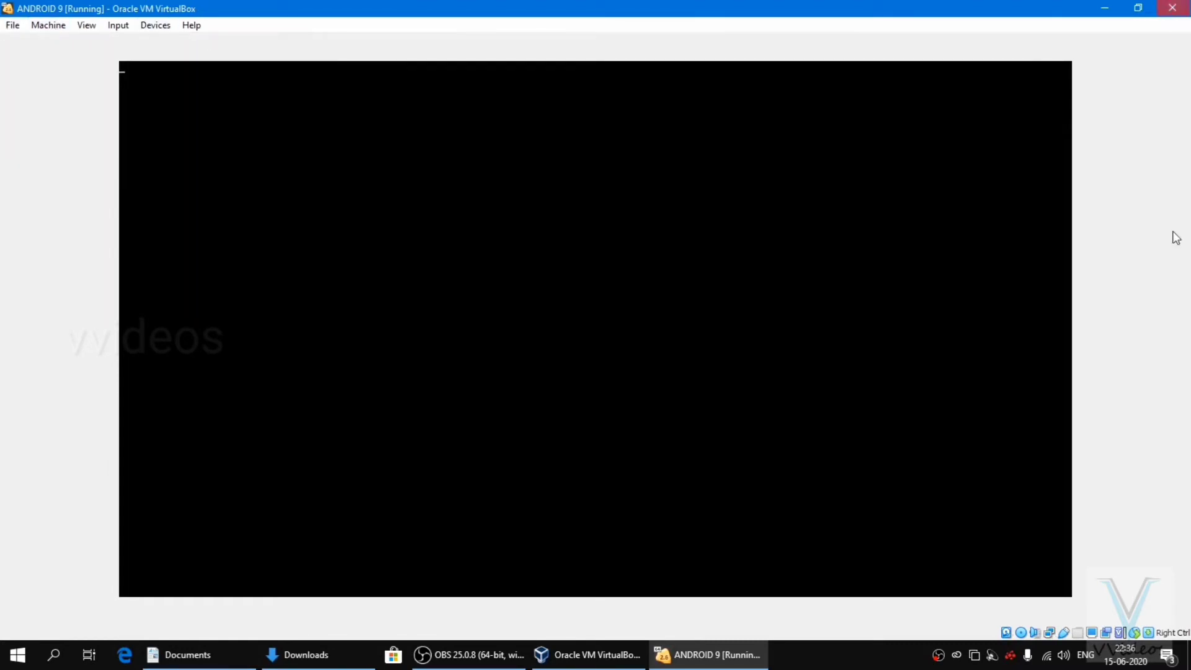
pyautogui.click(1174, 10)
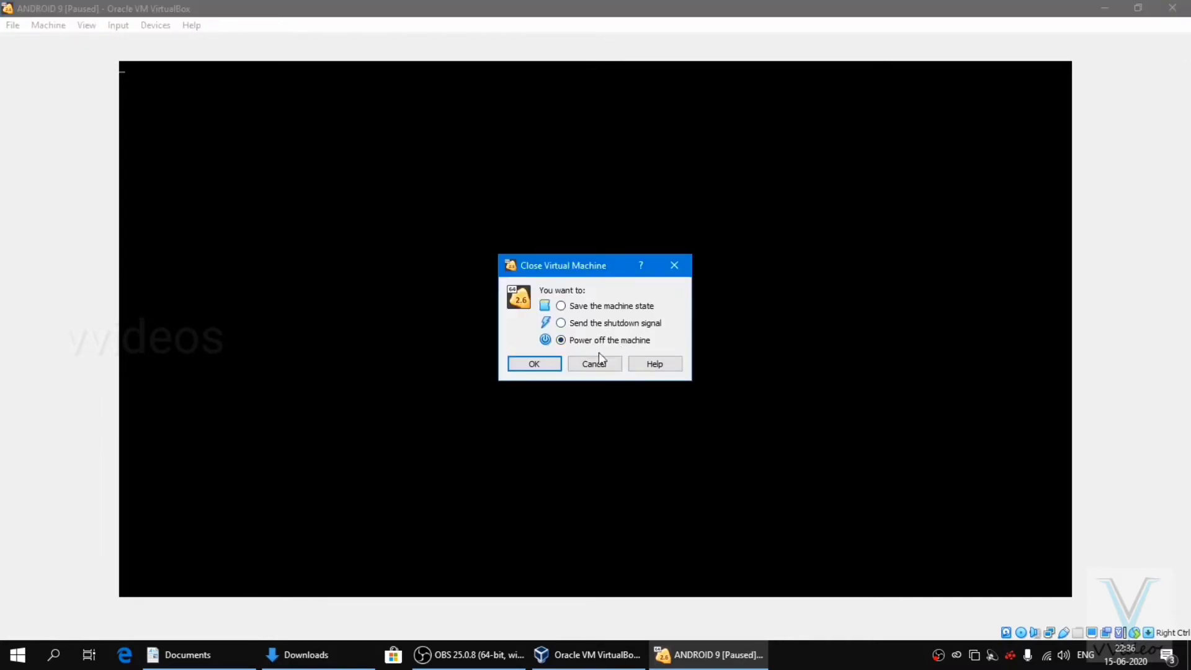
pyautogui.click(534, 359)
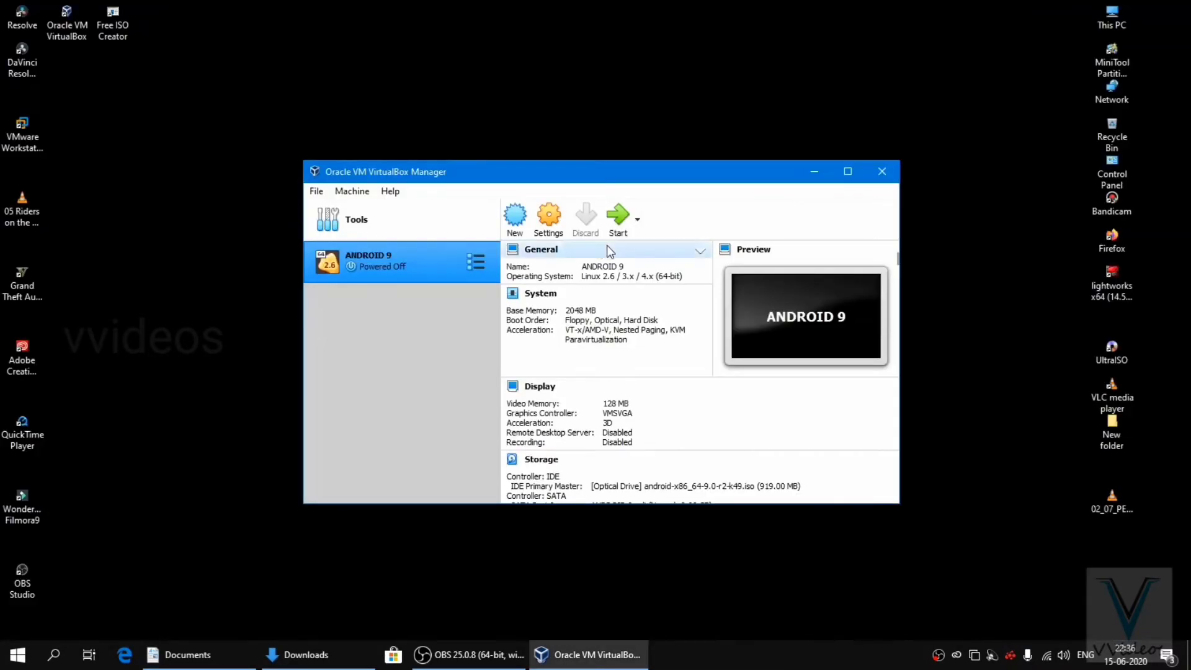
# Start the ANDROID 9 machine again and choose Boot from local drive in the boot menu's advanced options.
pyautogui.click(617, 224)
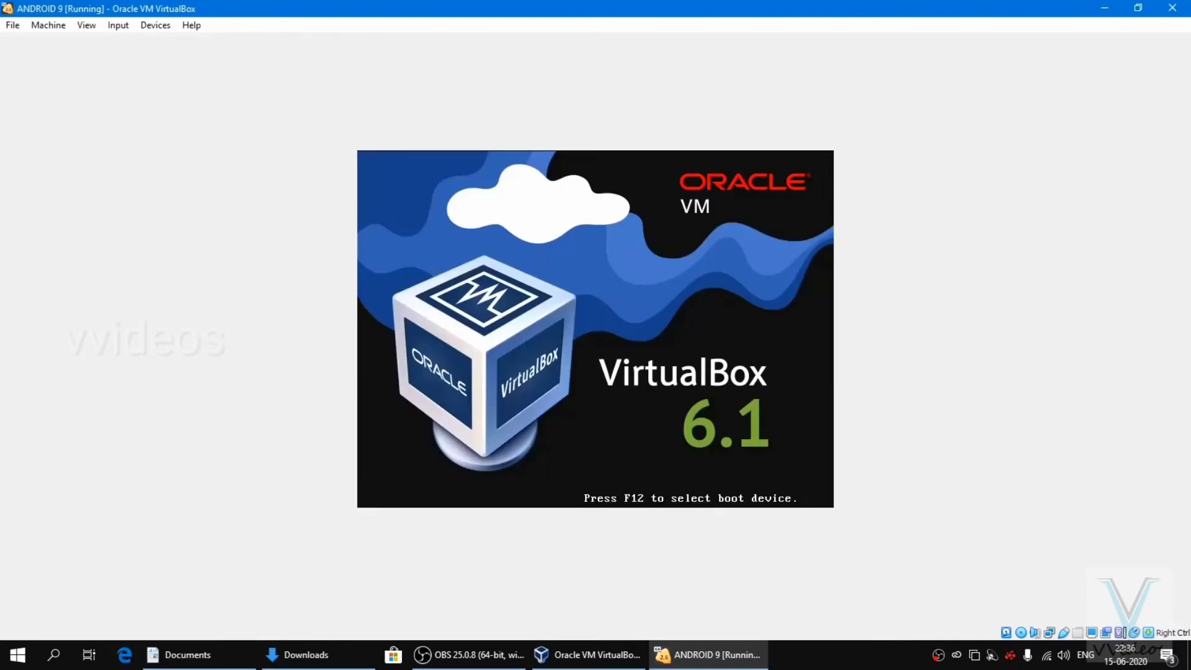
pyautogui.press('Down')
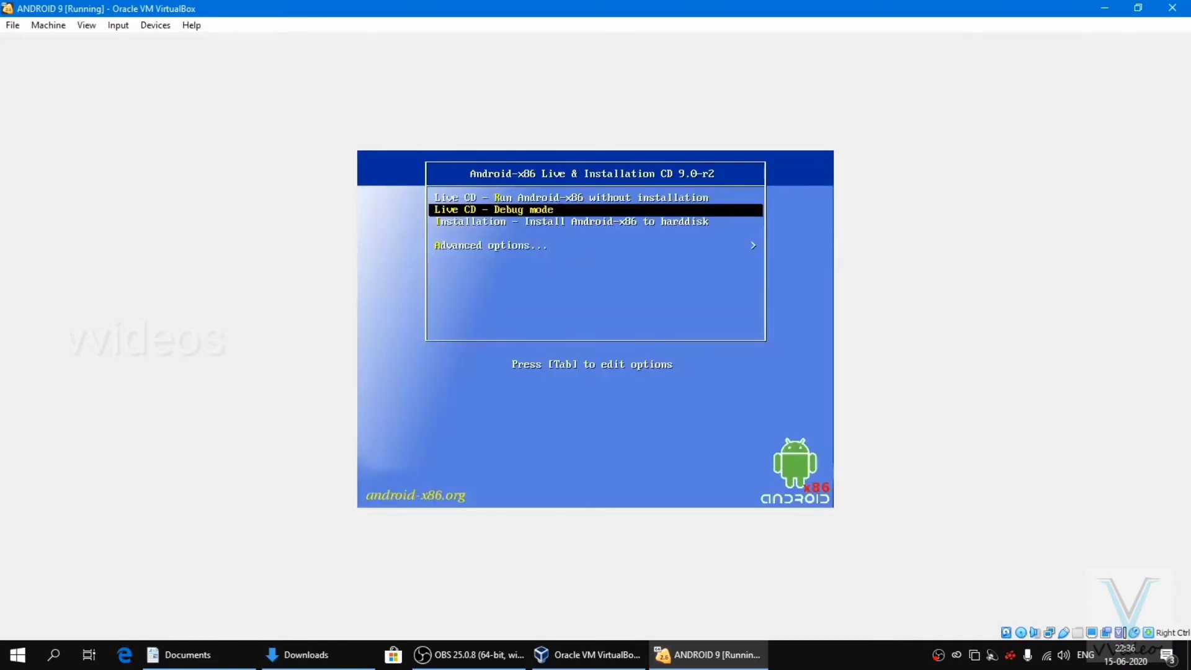
pyautogui.press('Up')
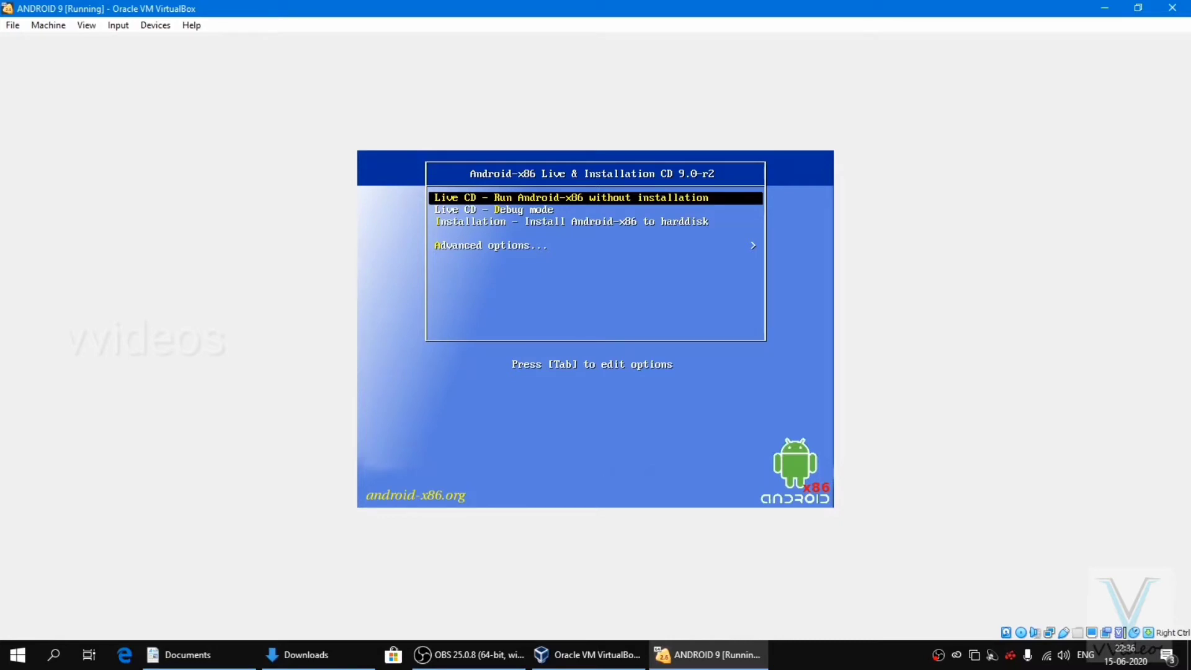
pyautogui.press('Down')
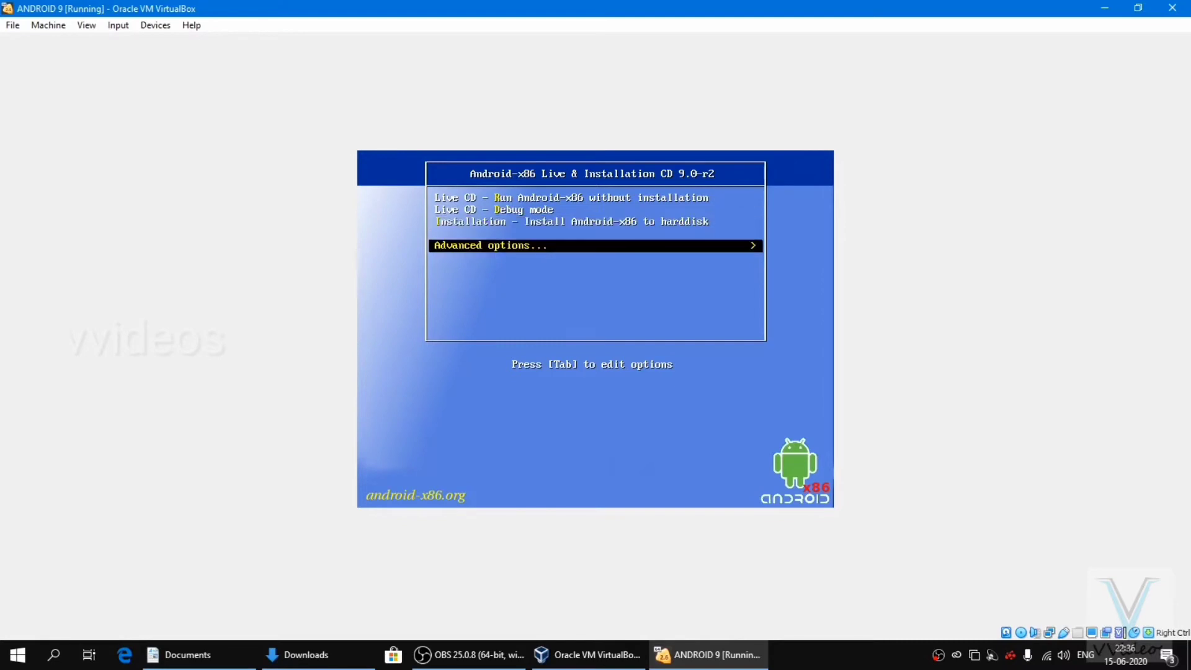
pyautogui.press('Return')
pyautogui.press('Down')
pyautogui.press('Down')
pyautogui.press('Down')
pyautogui.press('Down')
pyautogui.press('Down')
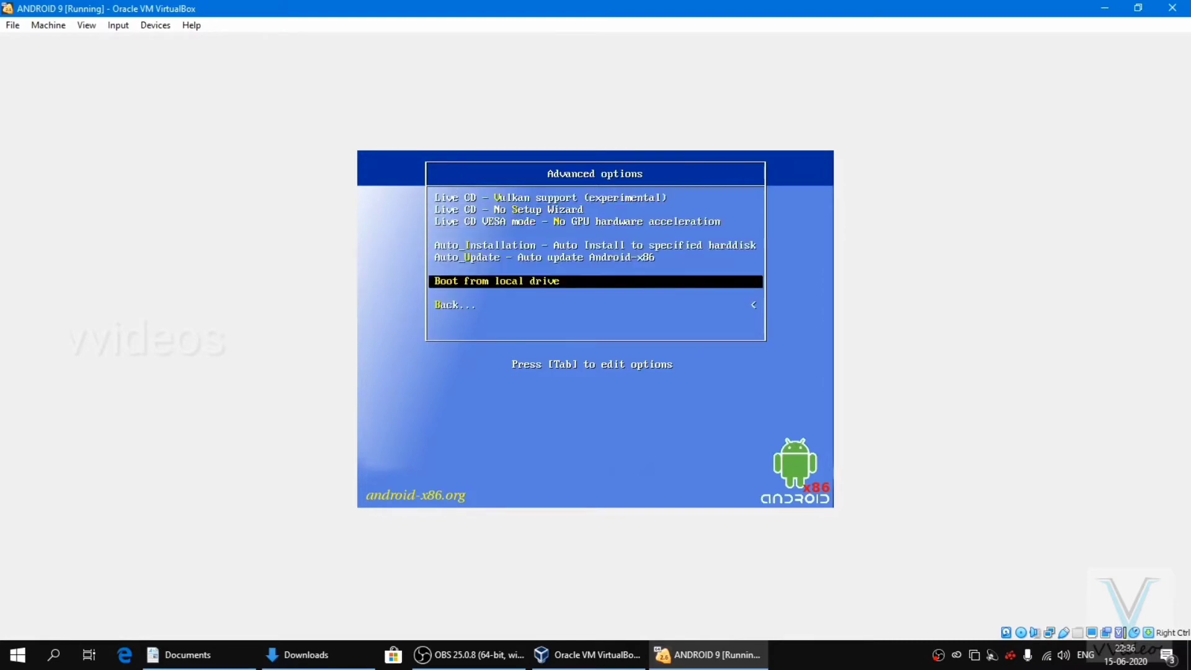
pyautogui.press('Return')
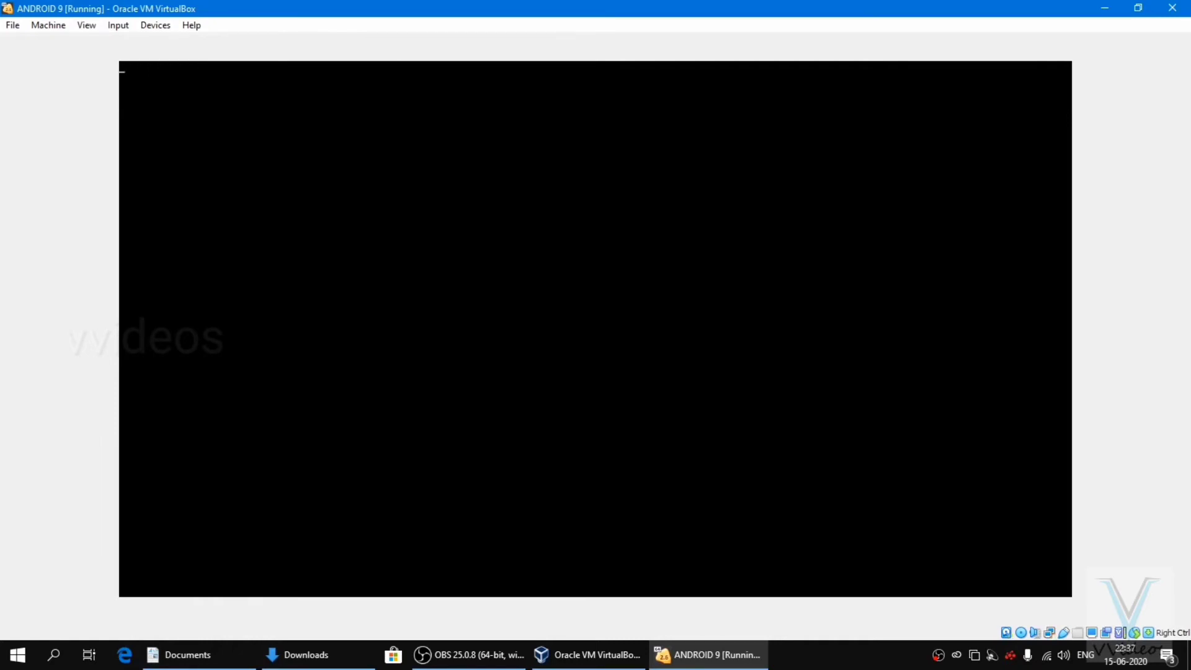
# Power off the running machine and remove the android-x86_64-9.0-r2-k49.iso disk from its IDE optical drive in the storage settings.
pyautogui.click(1171, 8)
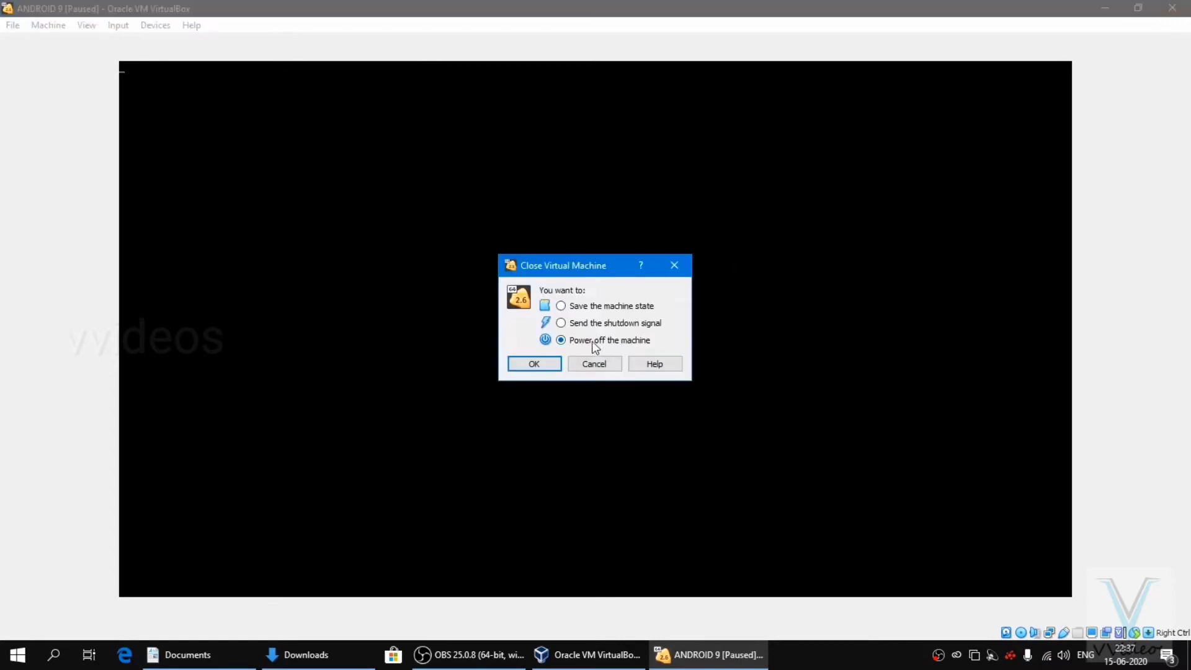
pyautogui.click(538, 363)
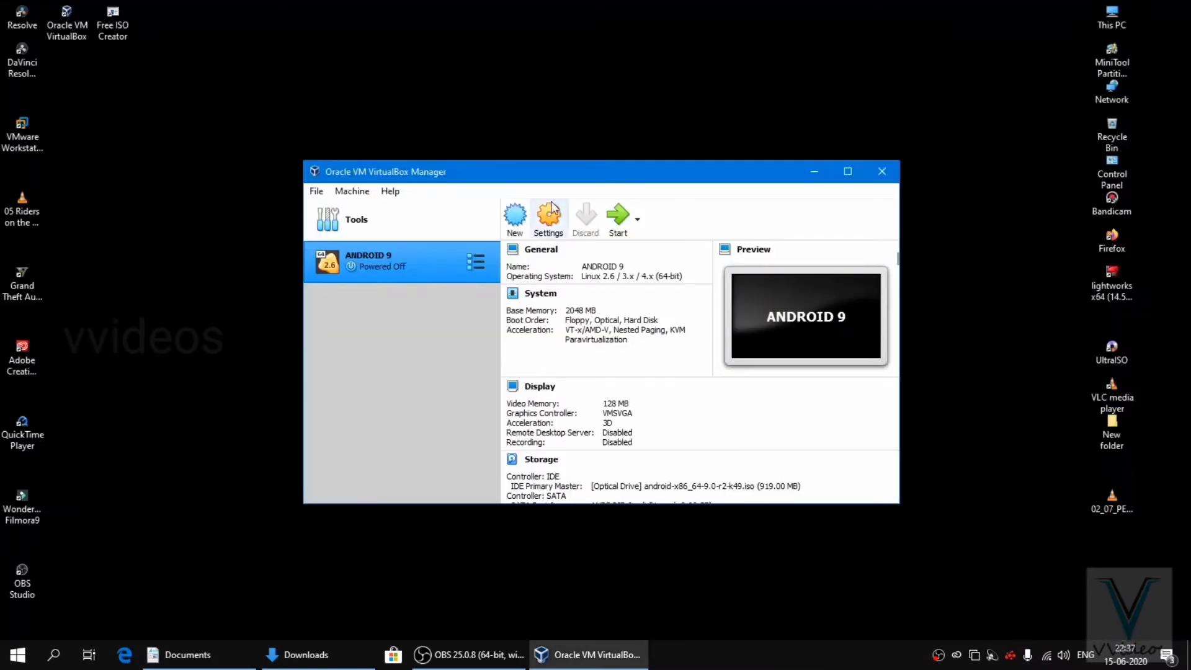
pyautogui.click(546, 216)
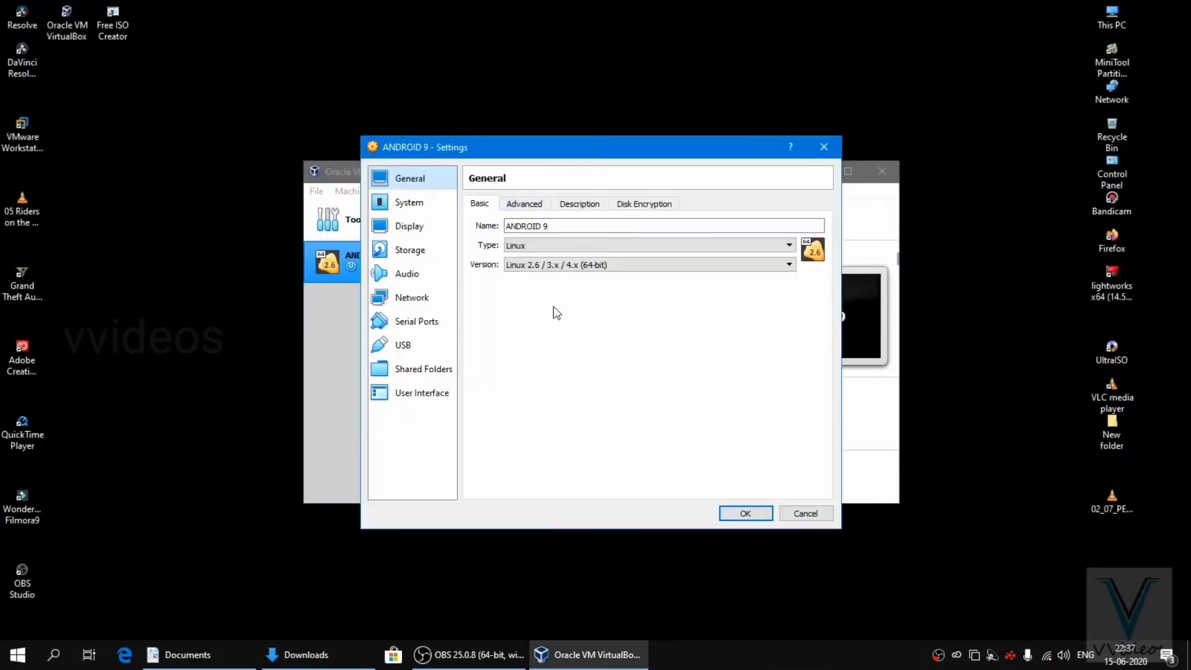
pyautogui.click(415, 252)
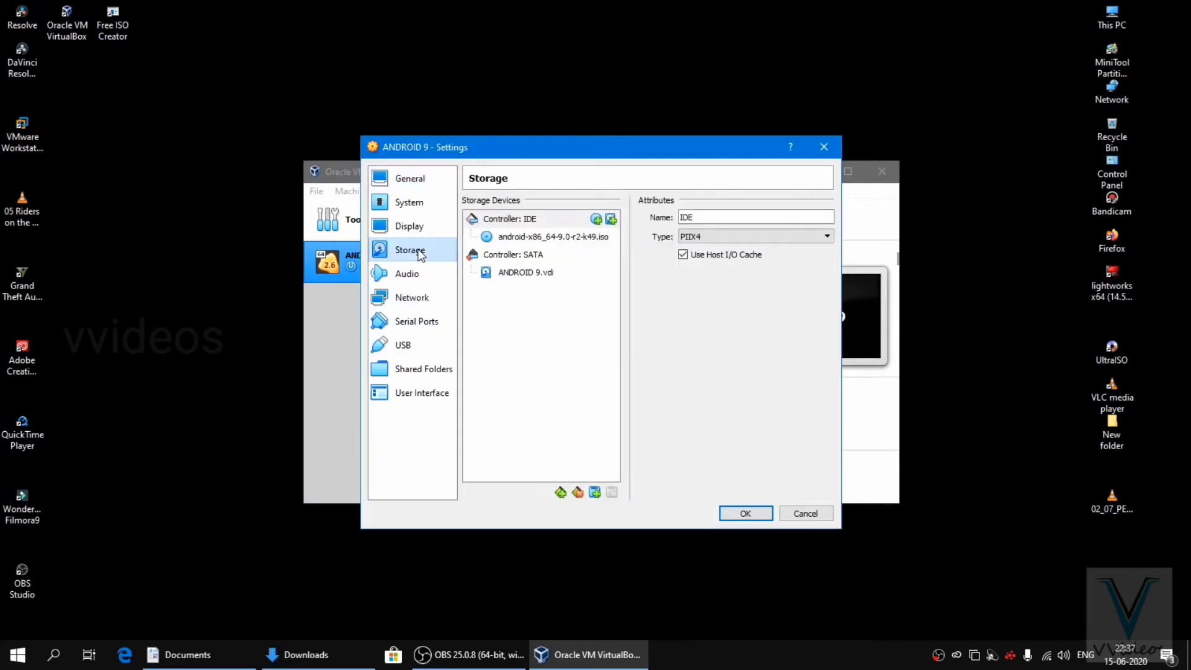
pyautogui.click(524, 238)
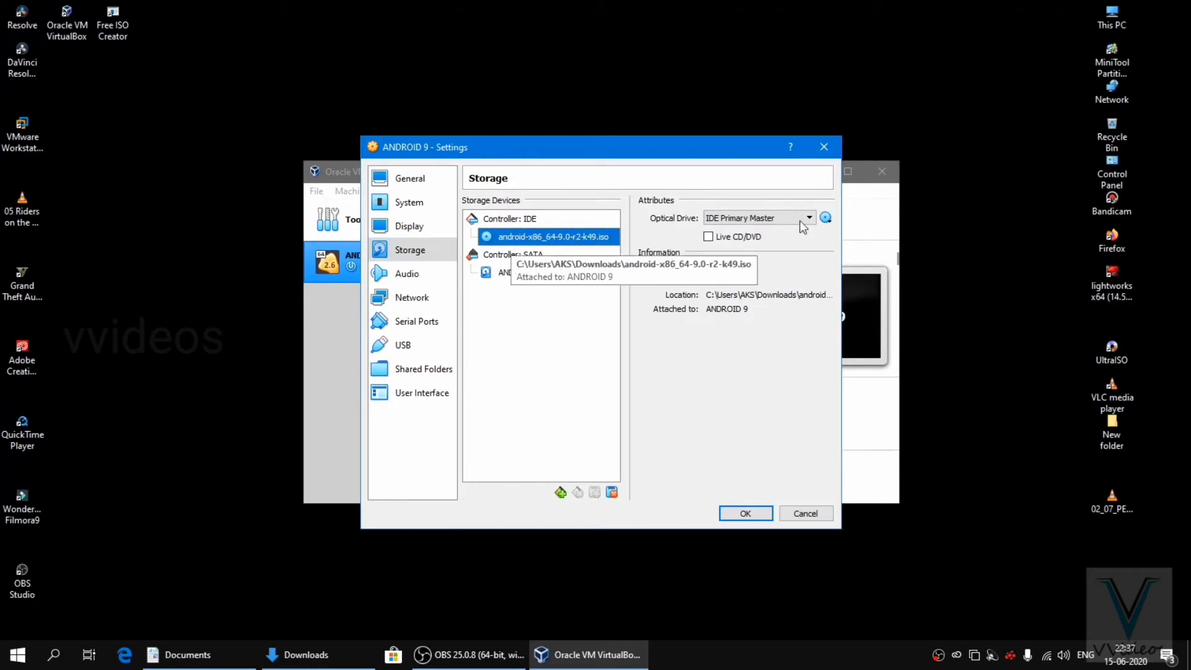
pyautogui.click(826, 219)
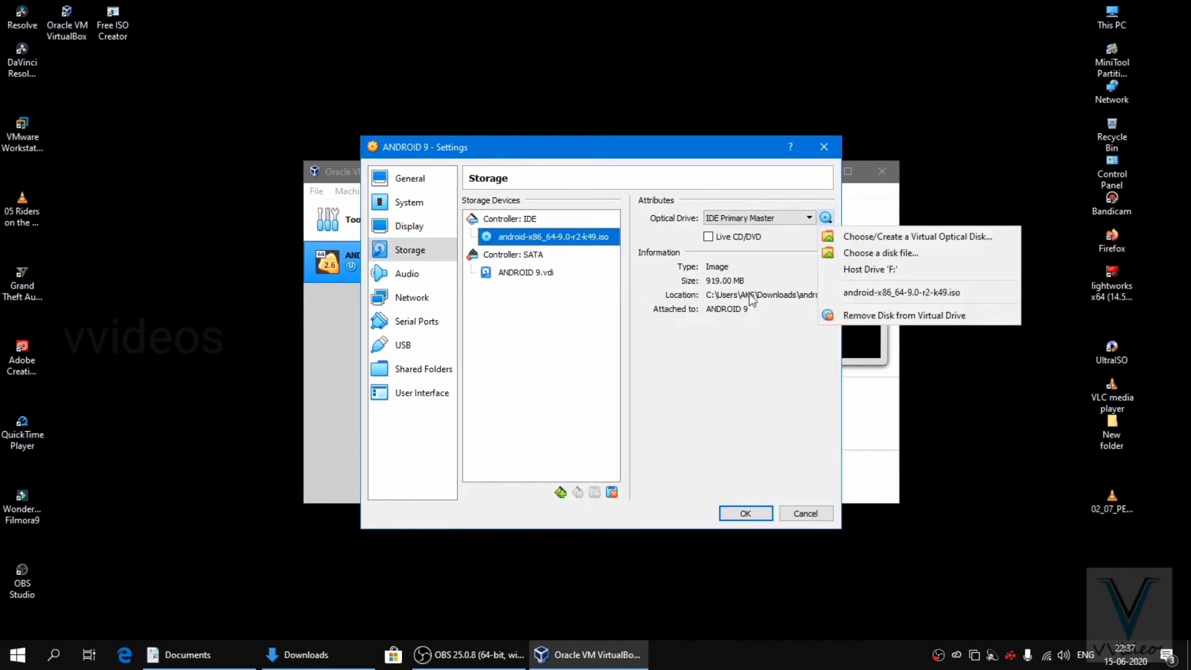
pyautogui.click(895, 316)
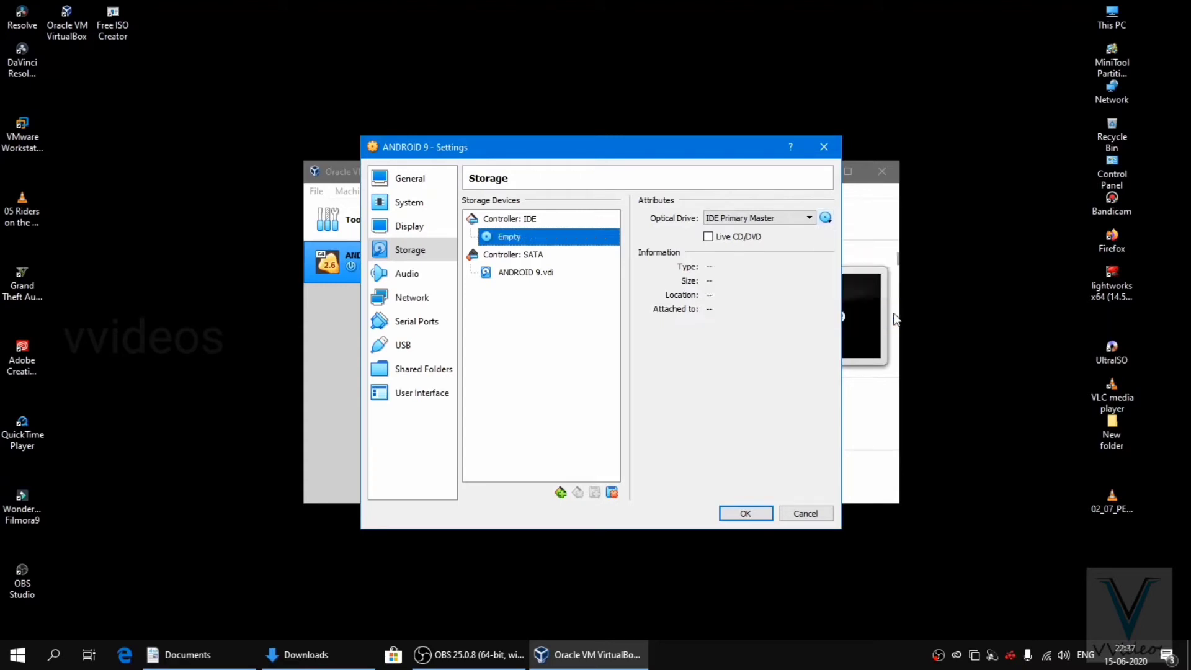
pyautogui.click(752, 514)
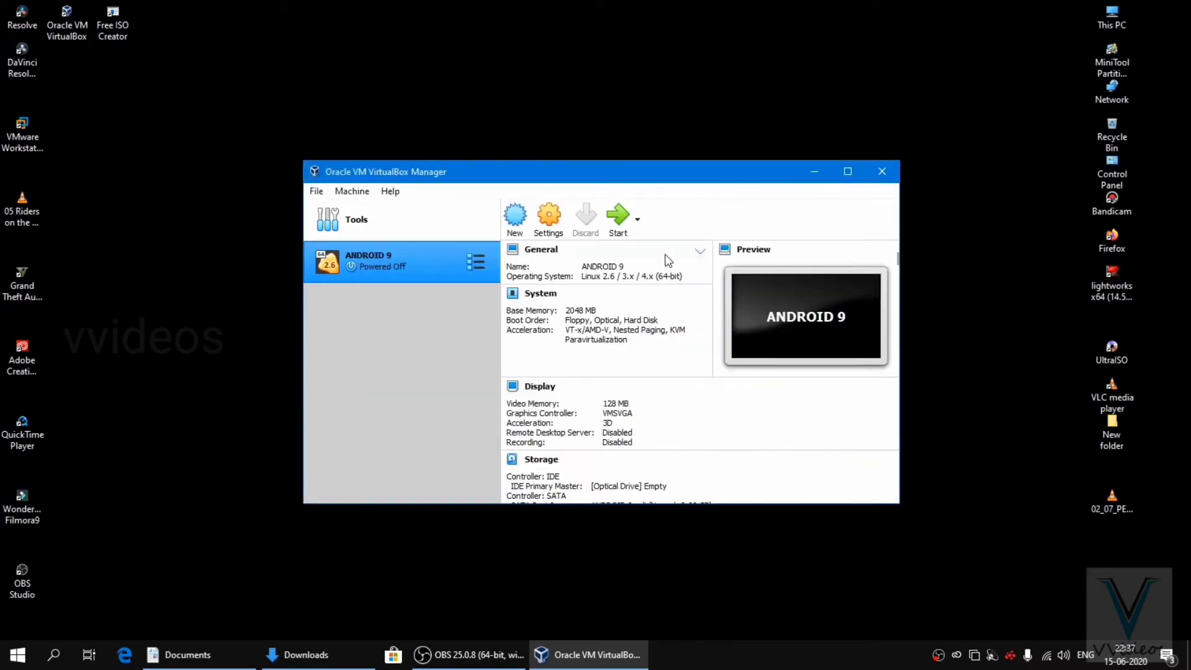
# Start the ANDROID 9 machine and boot the Android-x86 9.0-r2 (Debug mode) entry to a shell prompt.
pyautogui.click(618, 218)
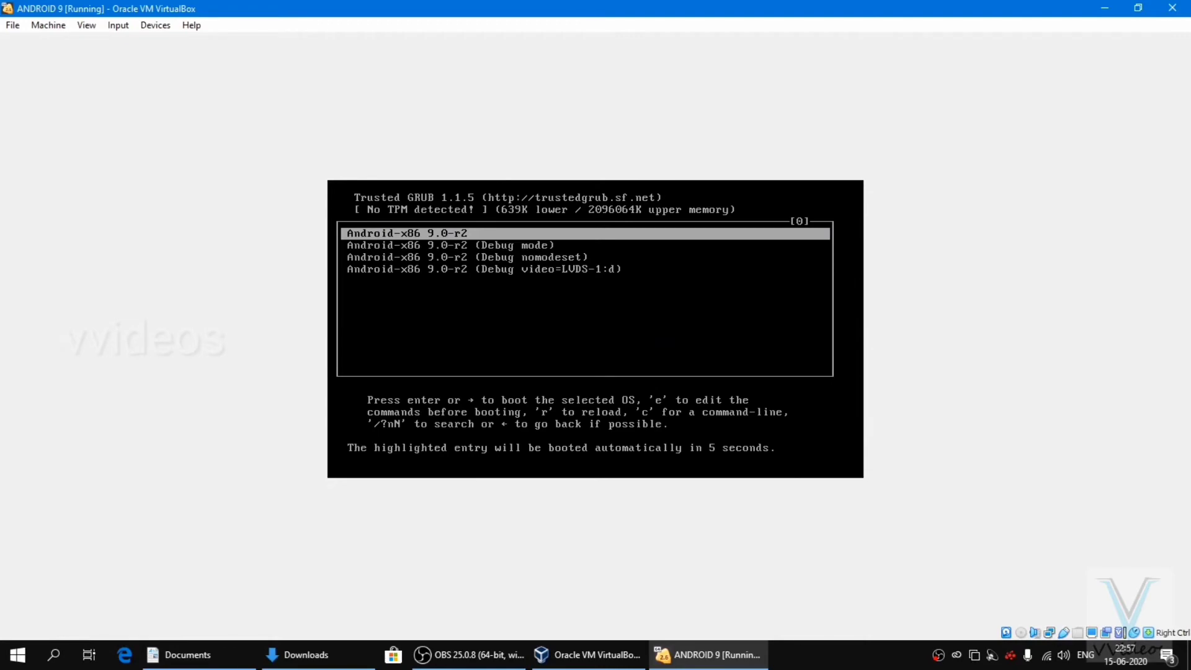
pyautogui.press('Down')
pyautogui.press('Return')
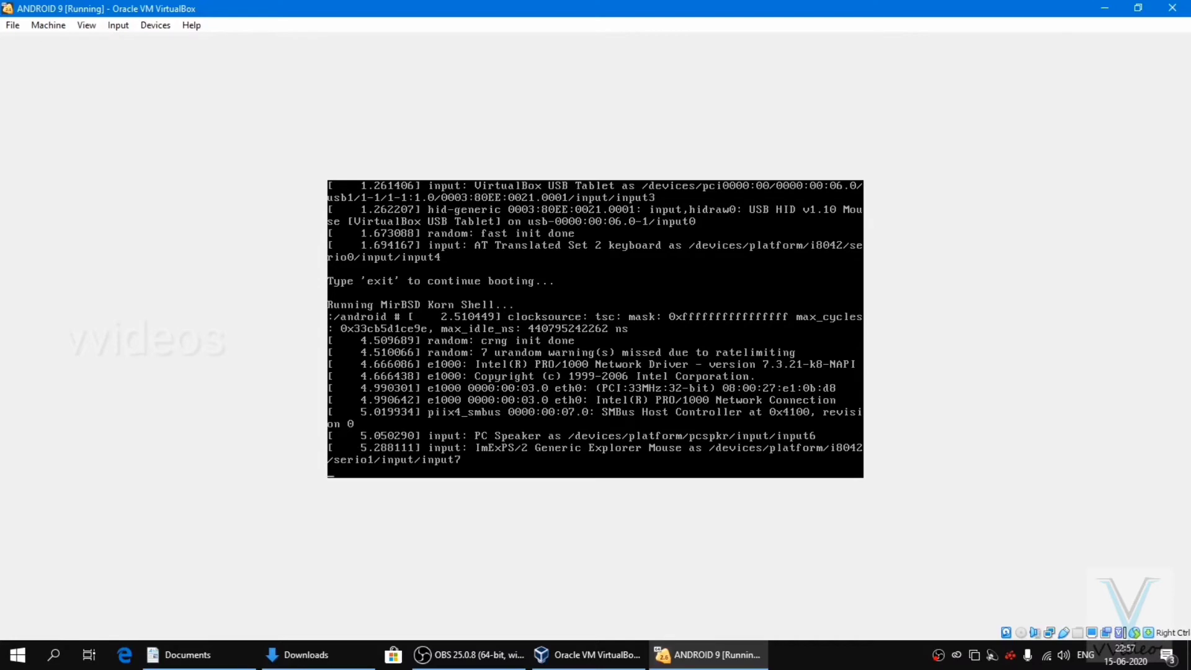
pyautogui.press('Return')
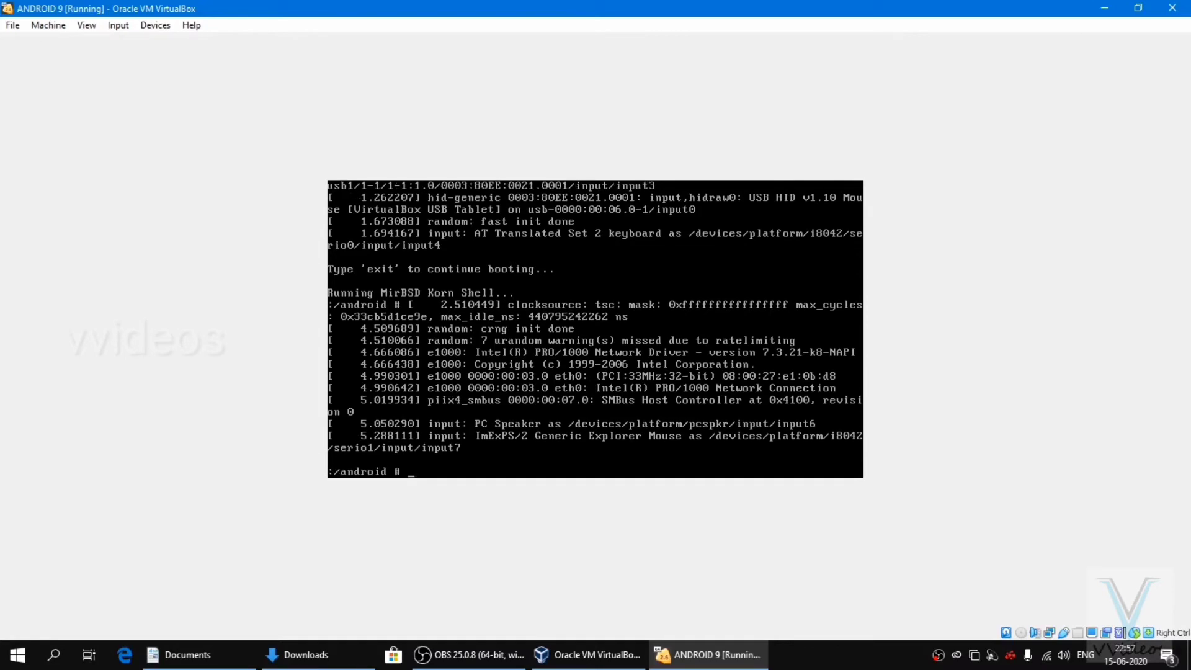
# Remount /mnt with write access using the command mount -o remount,rw /mnt.
pyautogui.write('mount-o')
pyautogui.press('BackSpace')
pyautogui.press('BackSpace')
pyautogui.write('-o remount,rw /mnt')
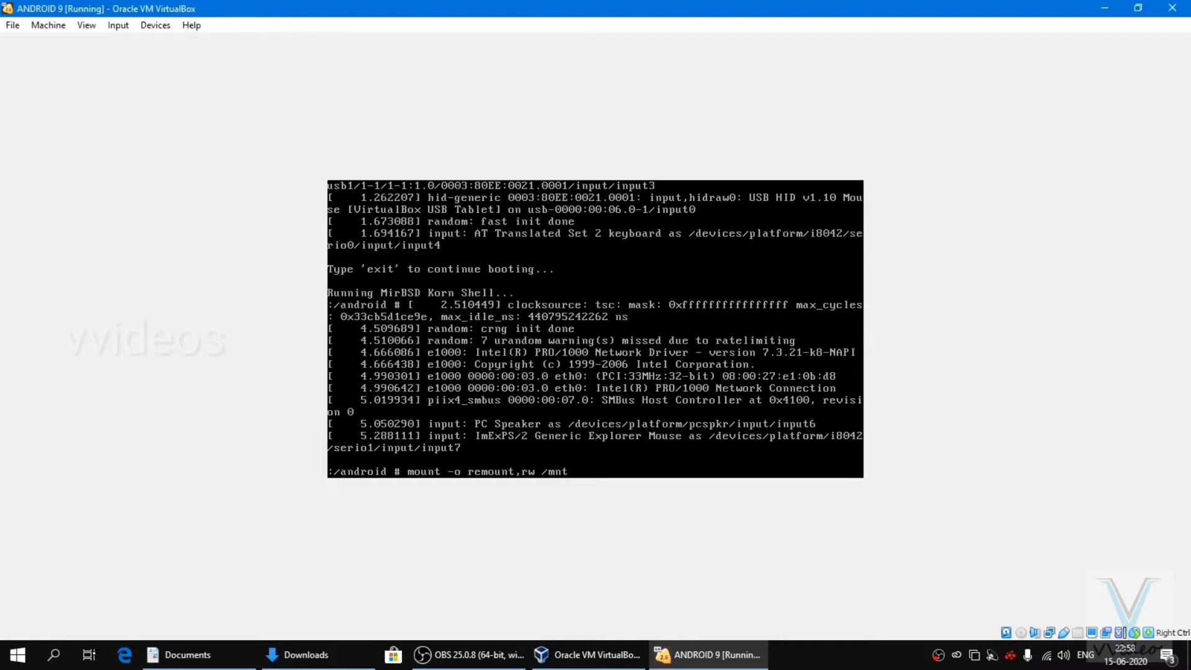
pyautogui.press('Return')
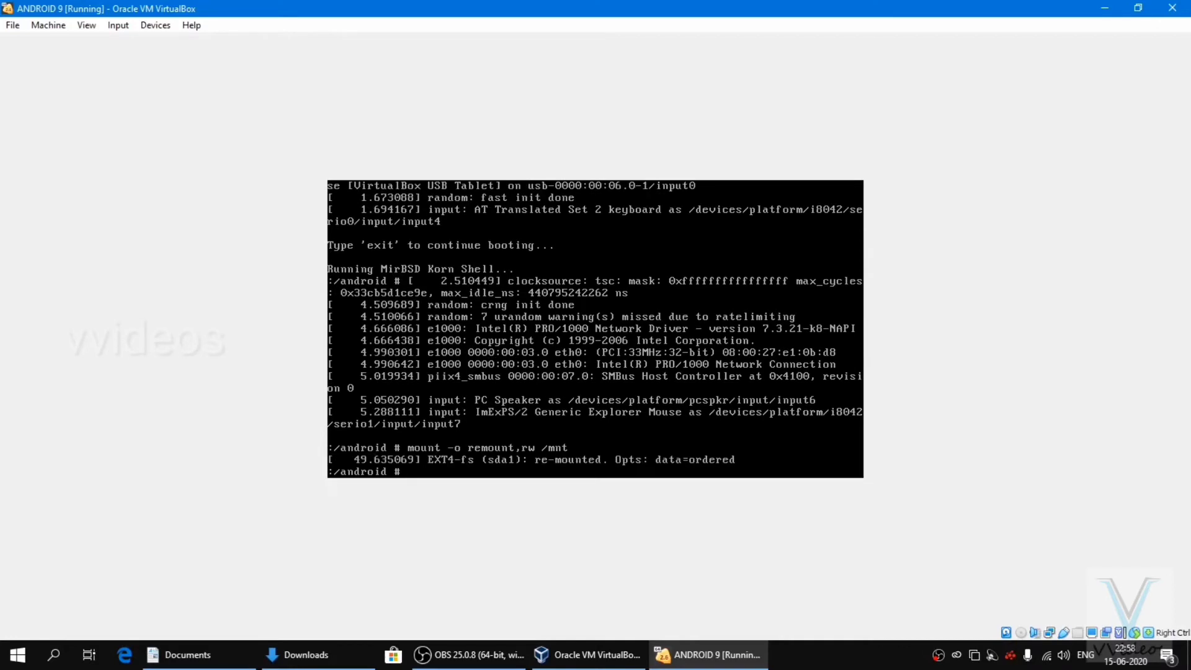
# Change to /mnt and on into its grub/ directory, listing the contents of each.
pyautogui.write('cd /mnt')
pyautogui.press('Return')
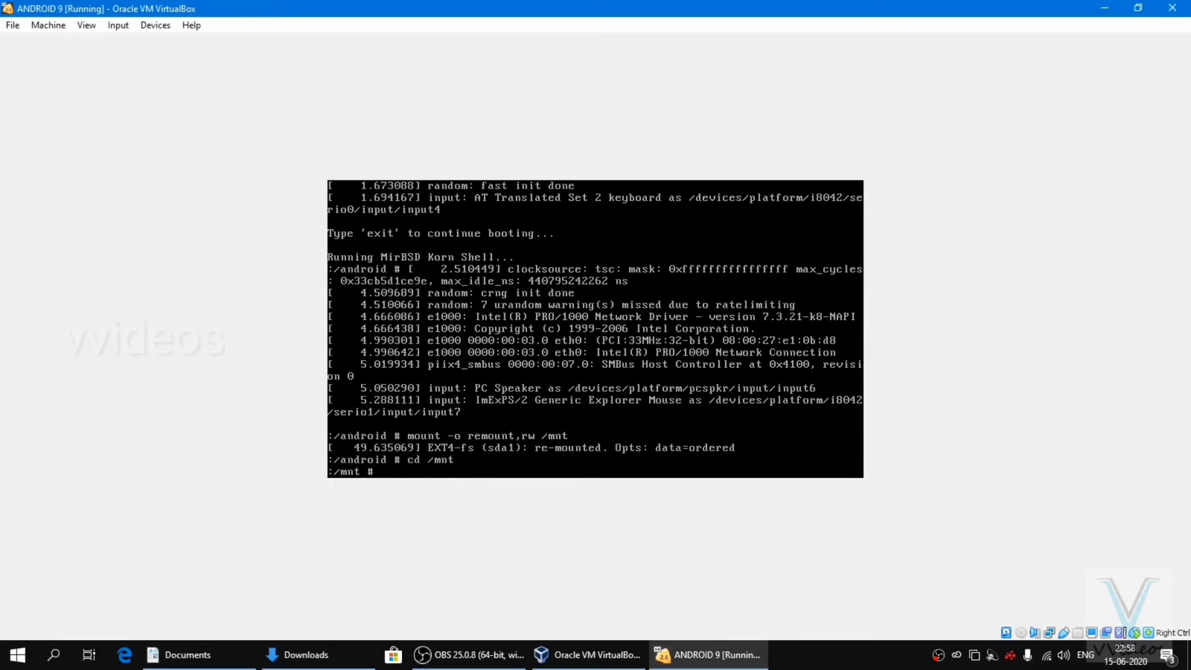
pyautogui.write('ls')
pyautogui.press('Return')
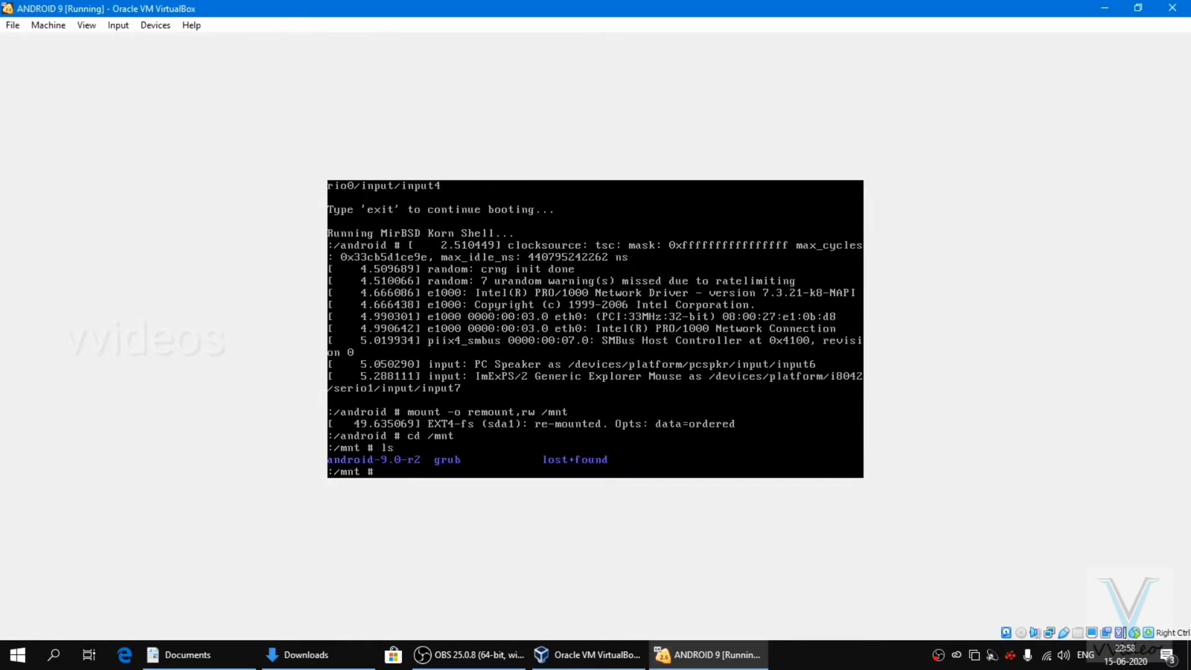
pyautogui.write('cd grub/')
pyautogui.press('Return')
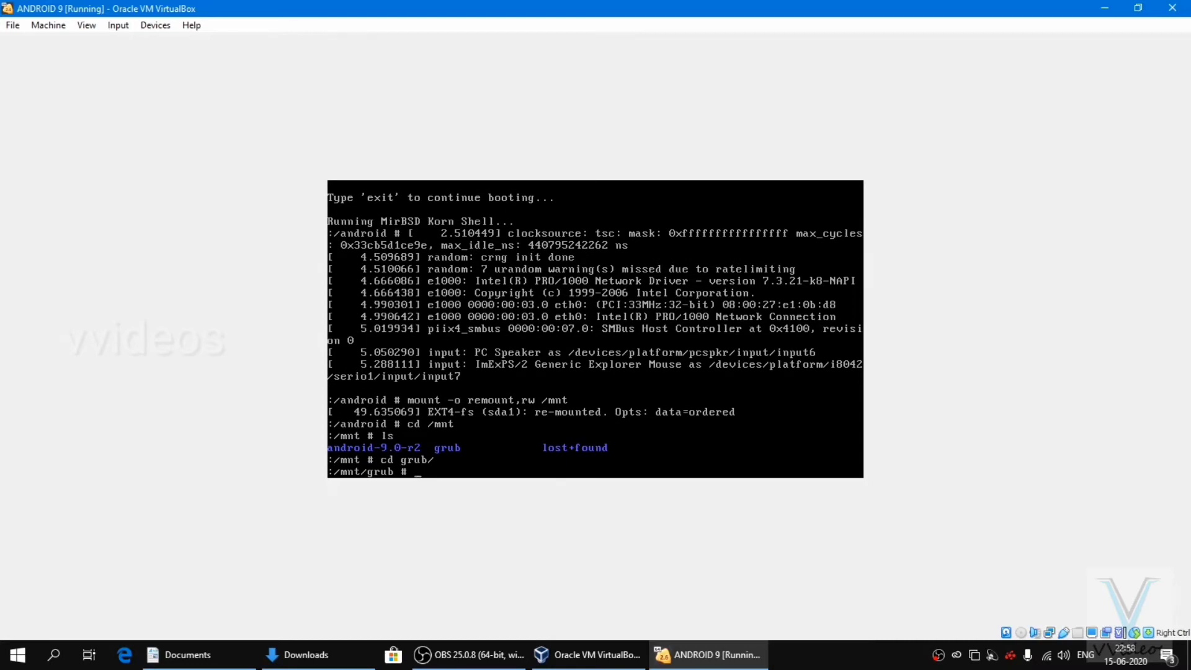
pyautogui.write('ls')
pyautogui.press('Return')
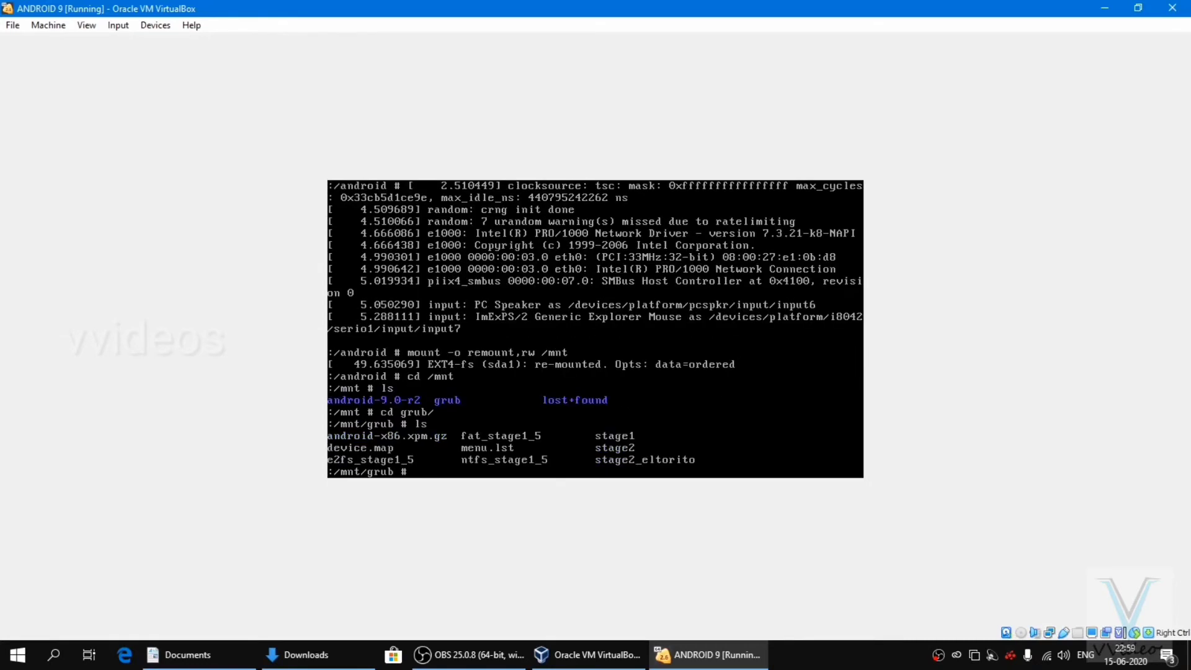
# Open menu.lst in vi, append "nomodeset xforcevesa" to the kernel line of the first Android-x86 9.0-r2 entry, and save the file with :wq.
pyautogui.write('vi menu.lst')
pyautogui.press('Return')
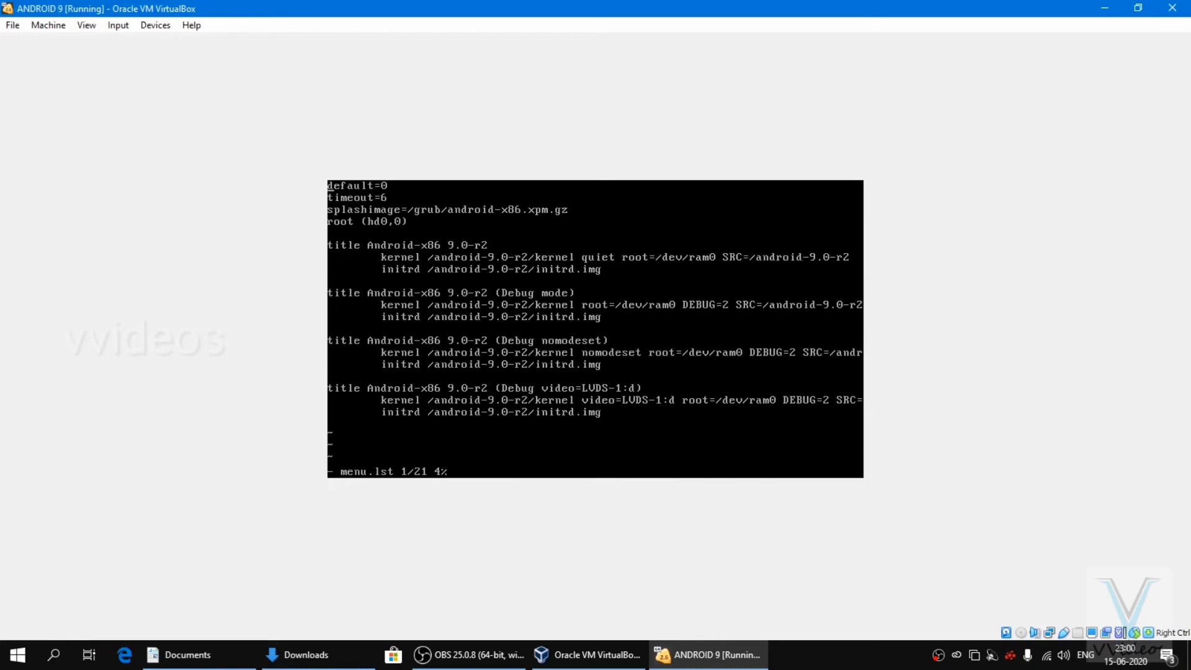
pyautogui.press('Down')
pyautogui.press('Down')
pyautogui.press('Down')
pyautogui.press('Down')
pyautogui.press('Down')
pyautogui.hotkey('shift', 'a')
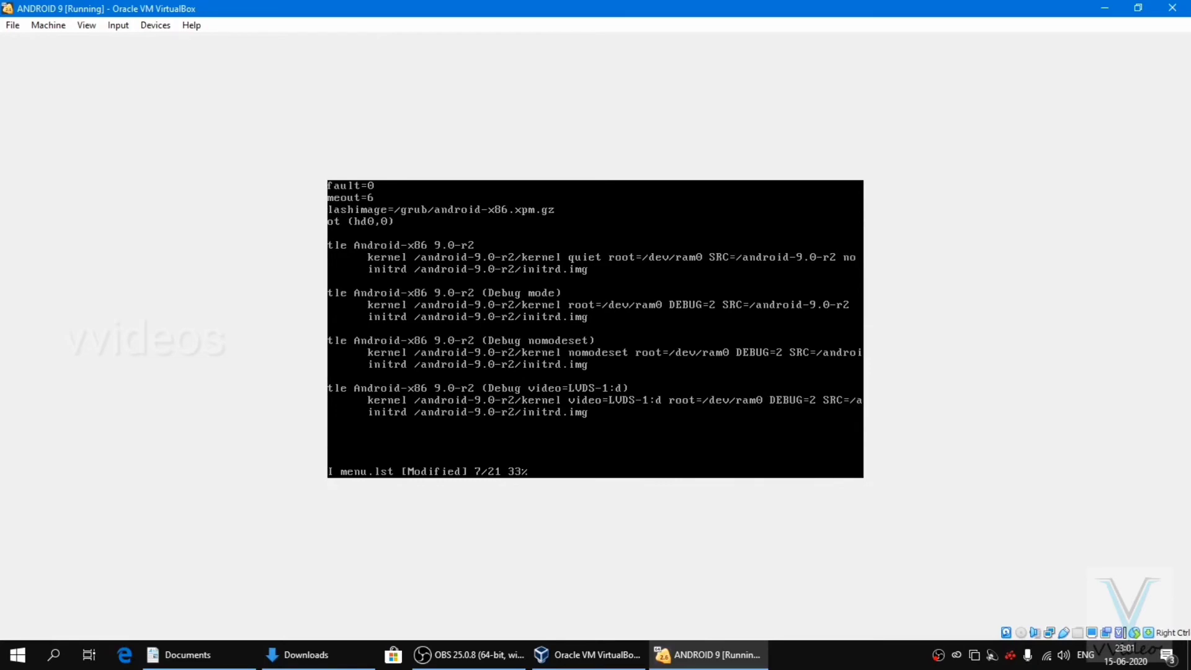
pyautogui.write('nomodese')
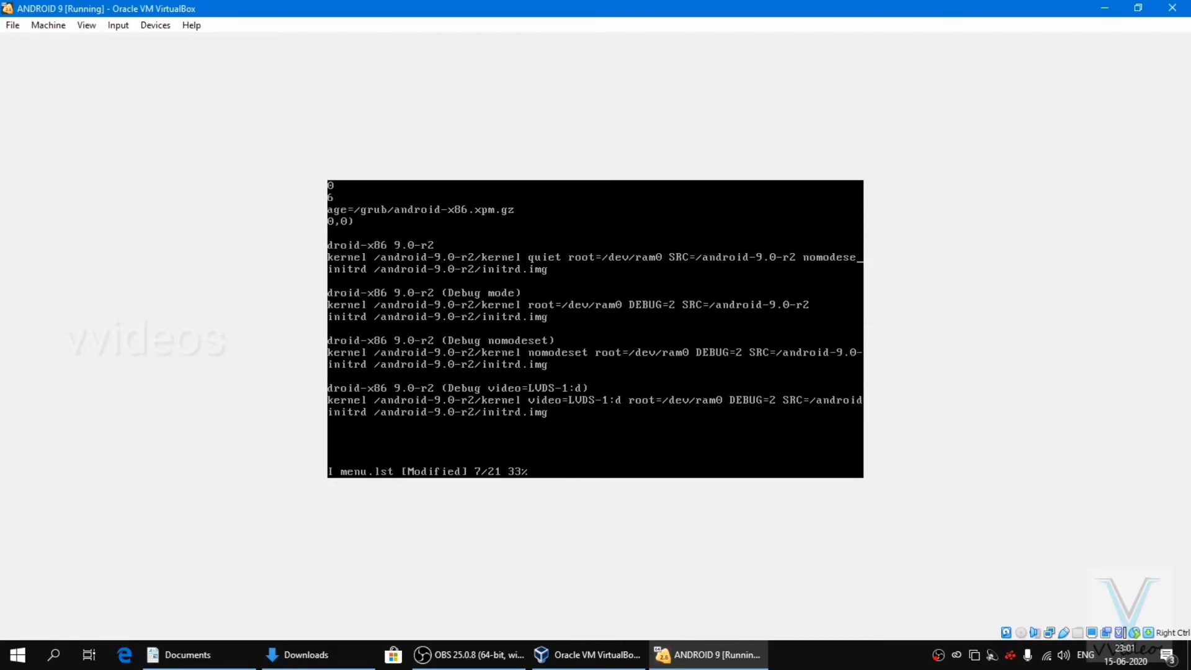
pyautogui.write('t')
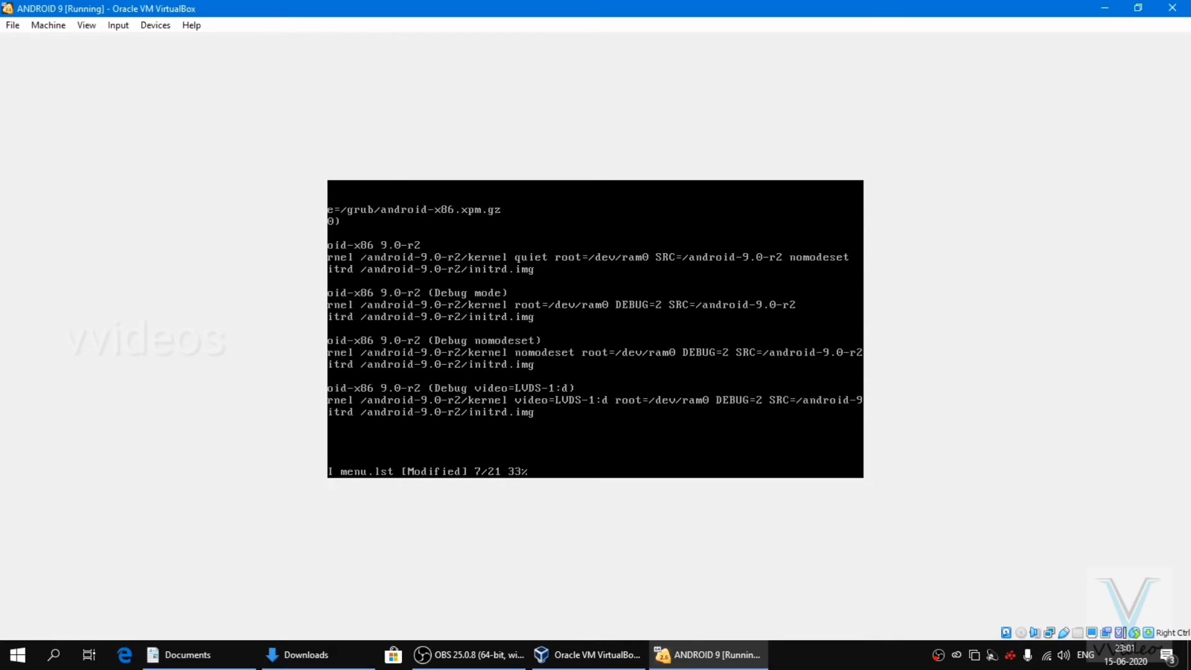
pyautogui.write(' xforce')
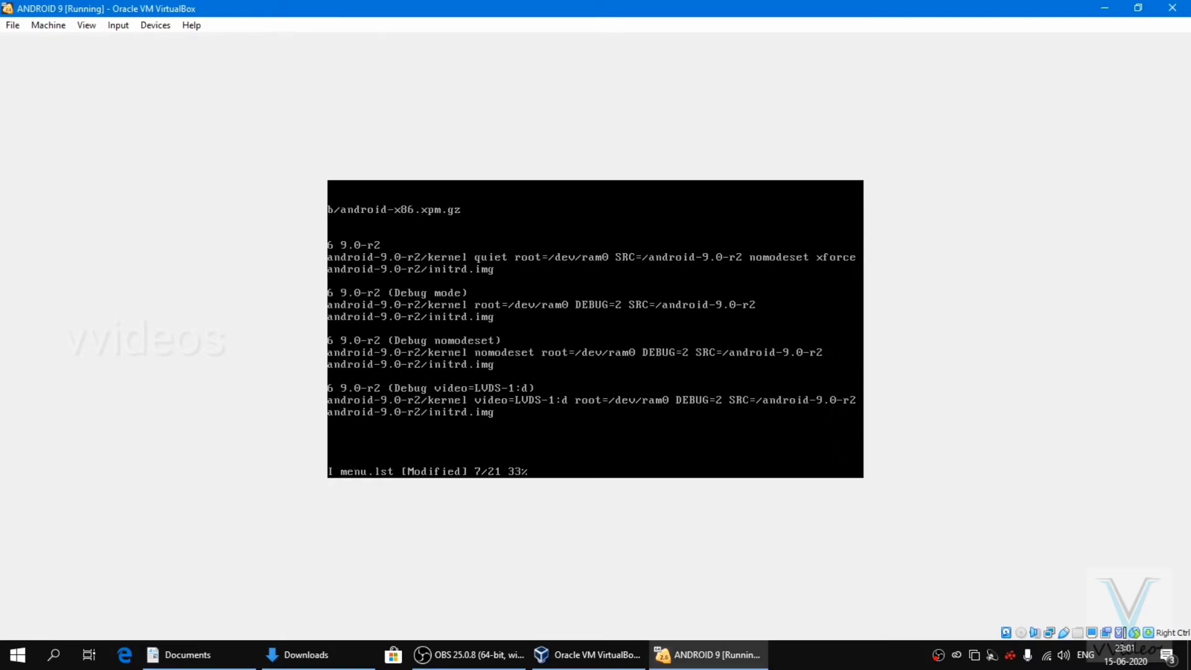
pyautogui.write('vesa')
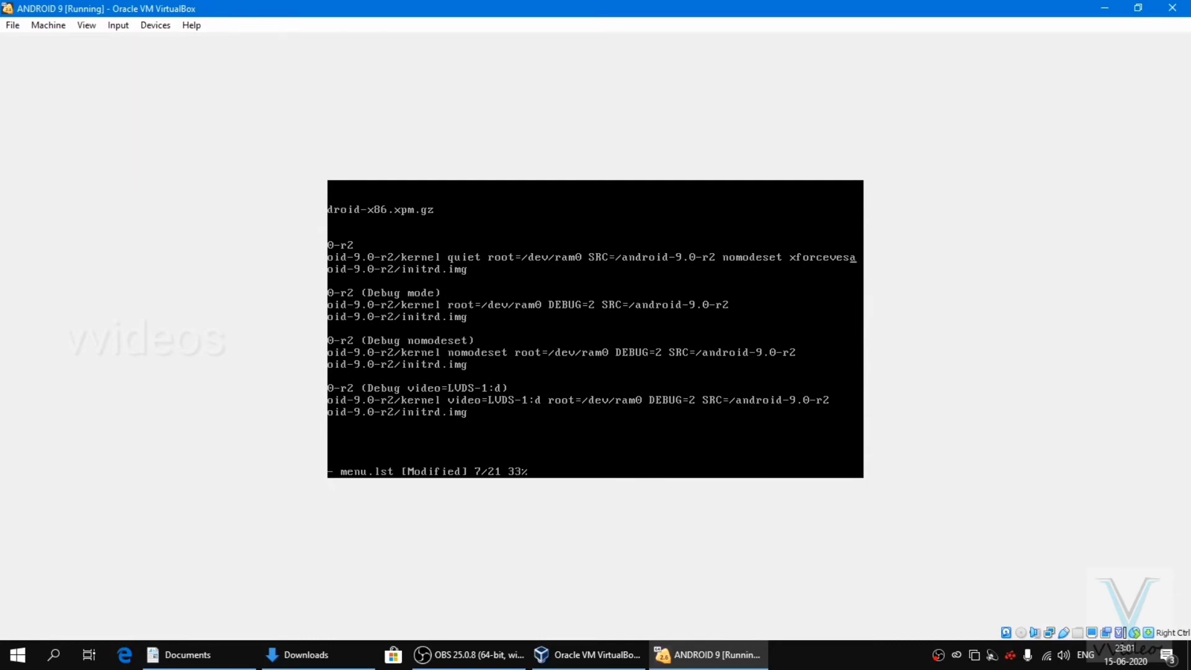
pyautogui.write(':')
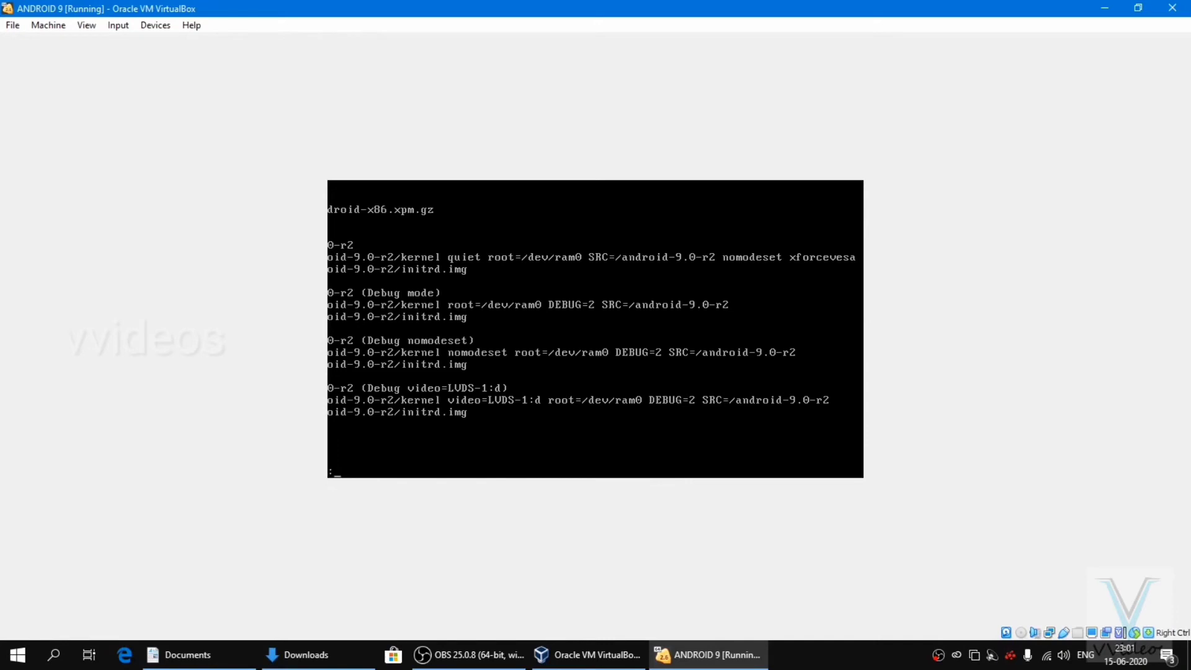
pyautogui.write('wq')
pyautogui.press('Return')
# Return to the root directory, force a restart with reboot -f, and boot the default Android-x86 9.0-r2 entry.
pyautogui.write('cd')
pyautogui.press('Return')
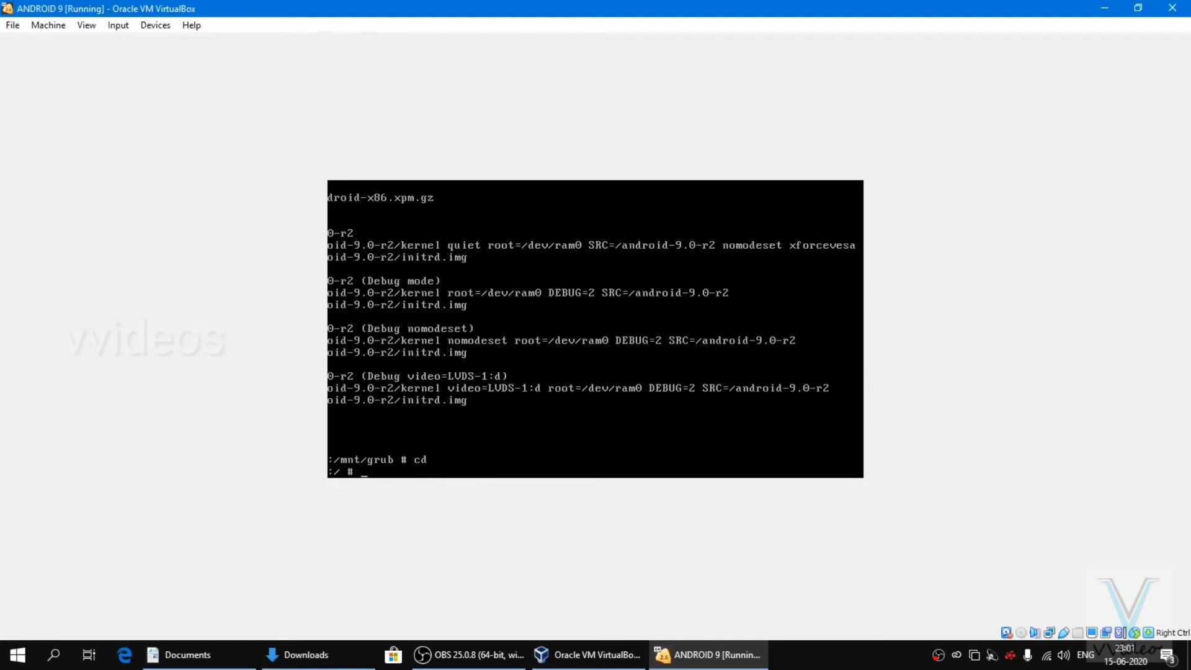
pyautogui.write('reboot')
pyautogui.press('Return')
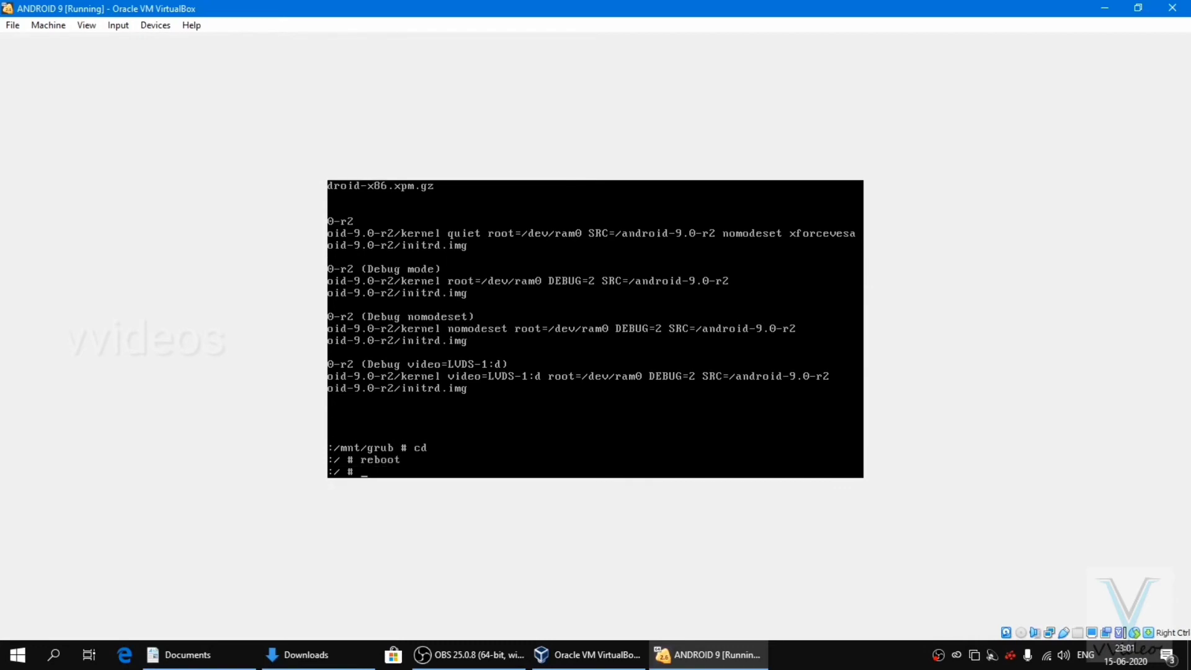
pyautogui.write('reboot -f')
pyautogui.press('Return')
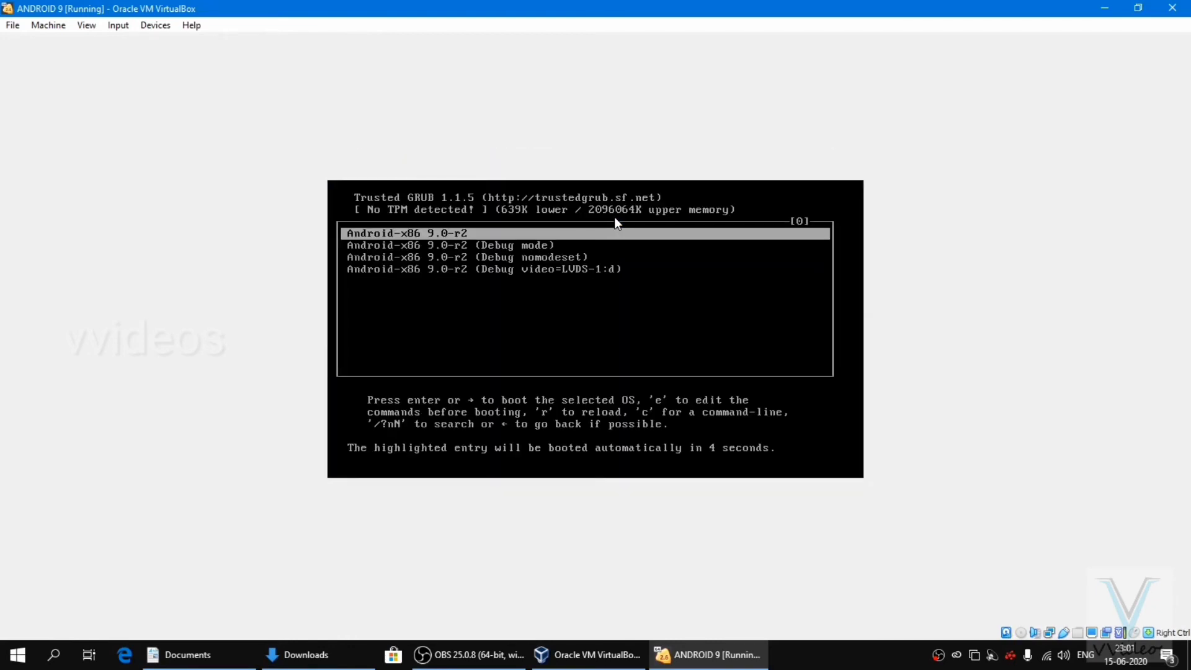
pyautogui.press('Return')
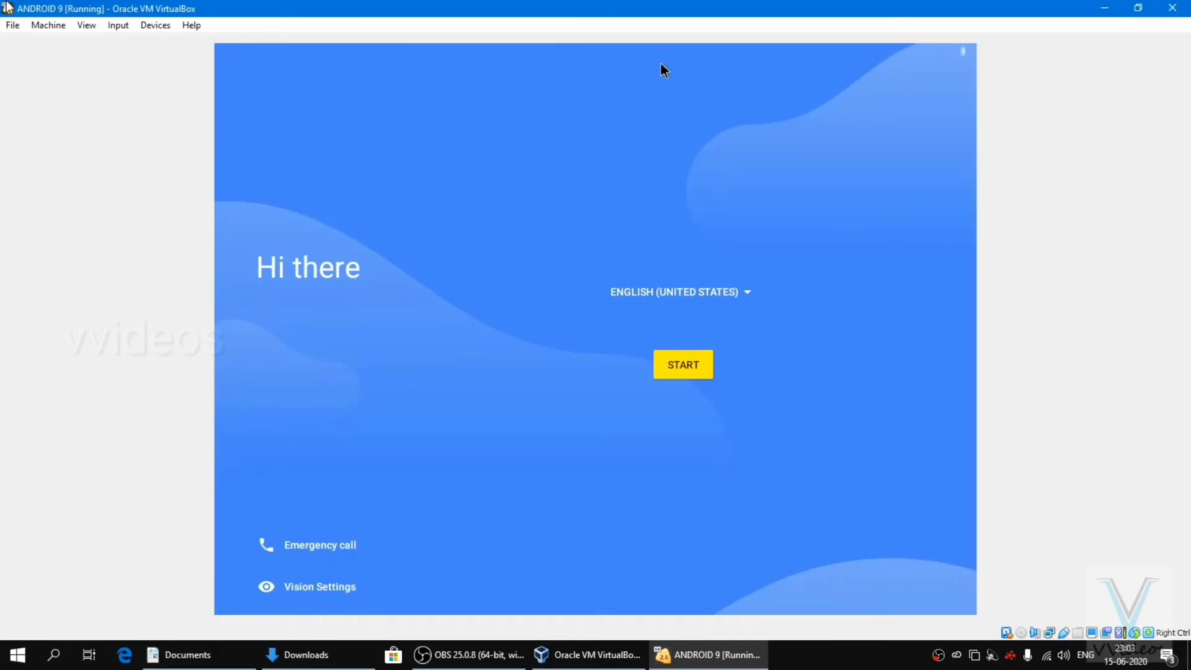
# Start the Android setup wizard and skip connecting to a Wi-Fi network.
pyautogui.moveTo(310, 660)
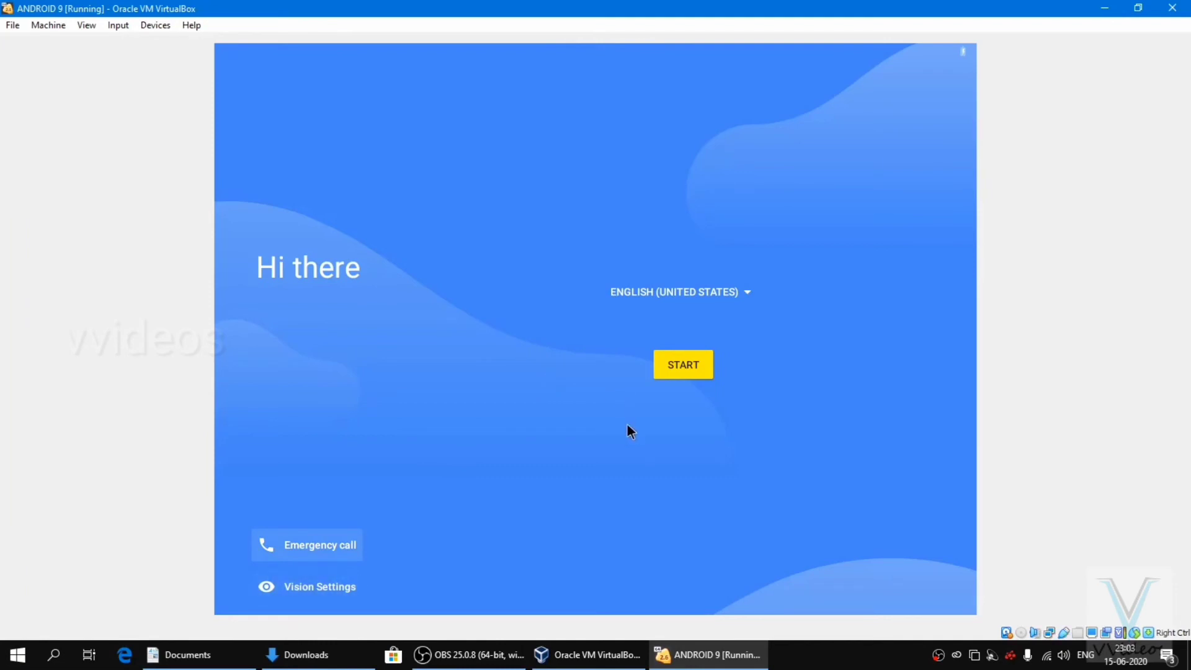
pyautogui.click(682, 375)
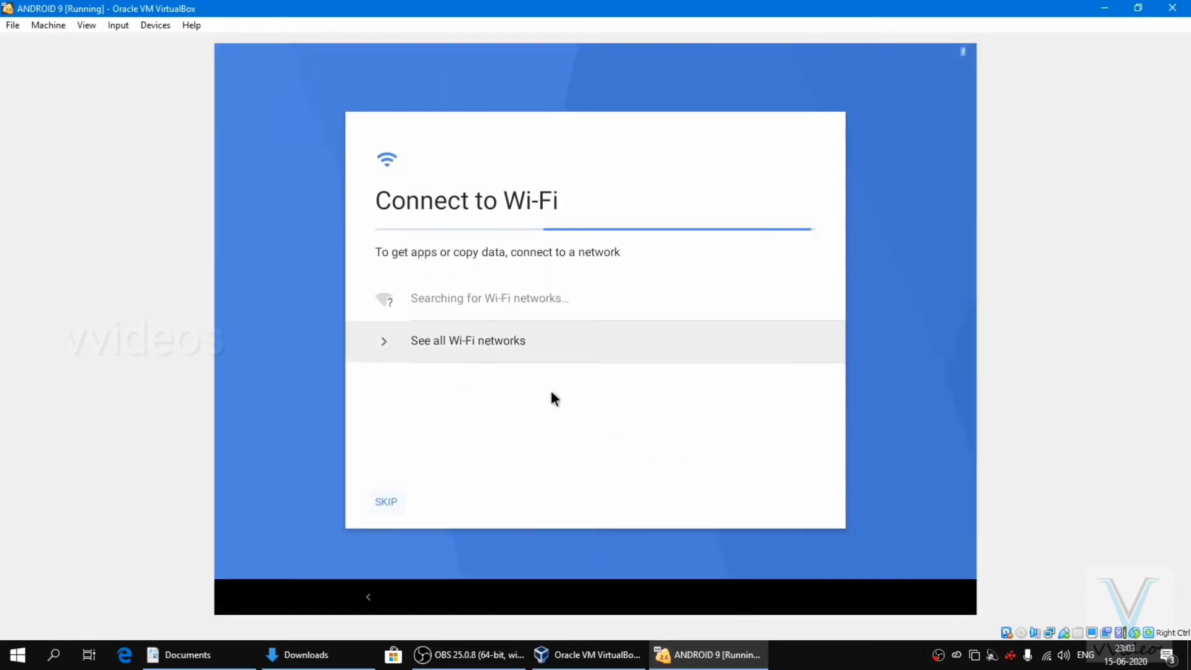
pyautogui.click(385, 501)
pyautogui.click(385, 502)
pyautogui.click(720, 406)
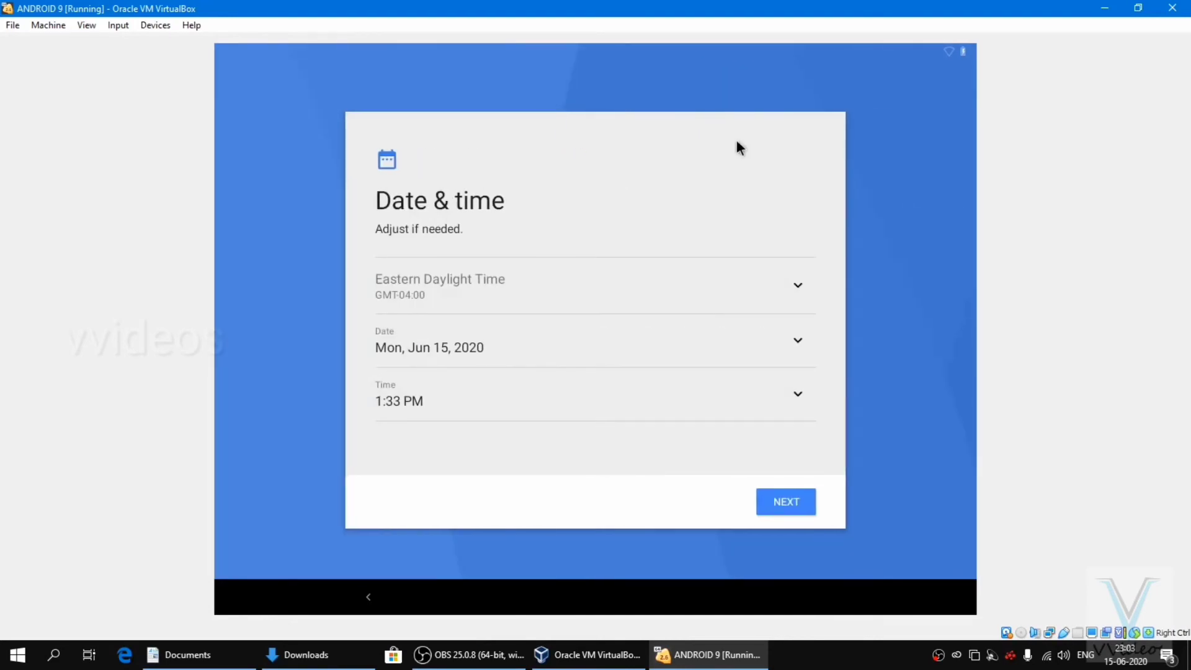
# Set the time zone to Kolkata (GMT+05:30) and the time to 11:03 PM, and continue past the date and time page.
pyautogui.click(790, 291)
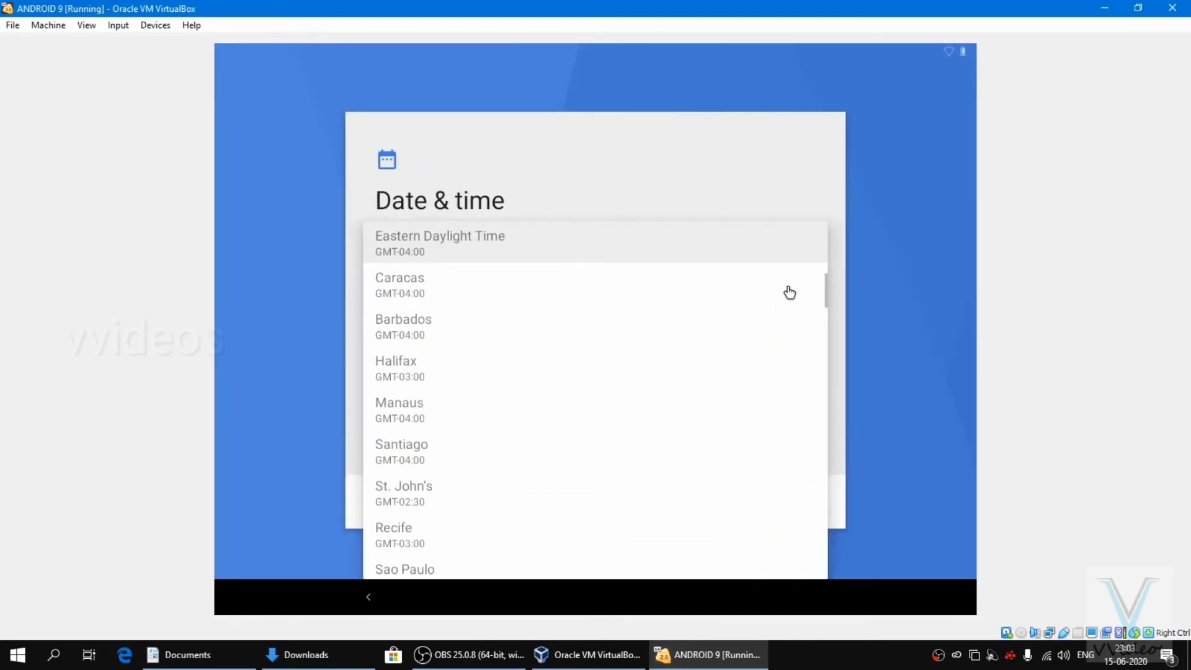
pyautogui.scroll(-10, 720, 335)
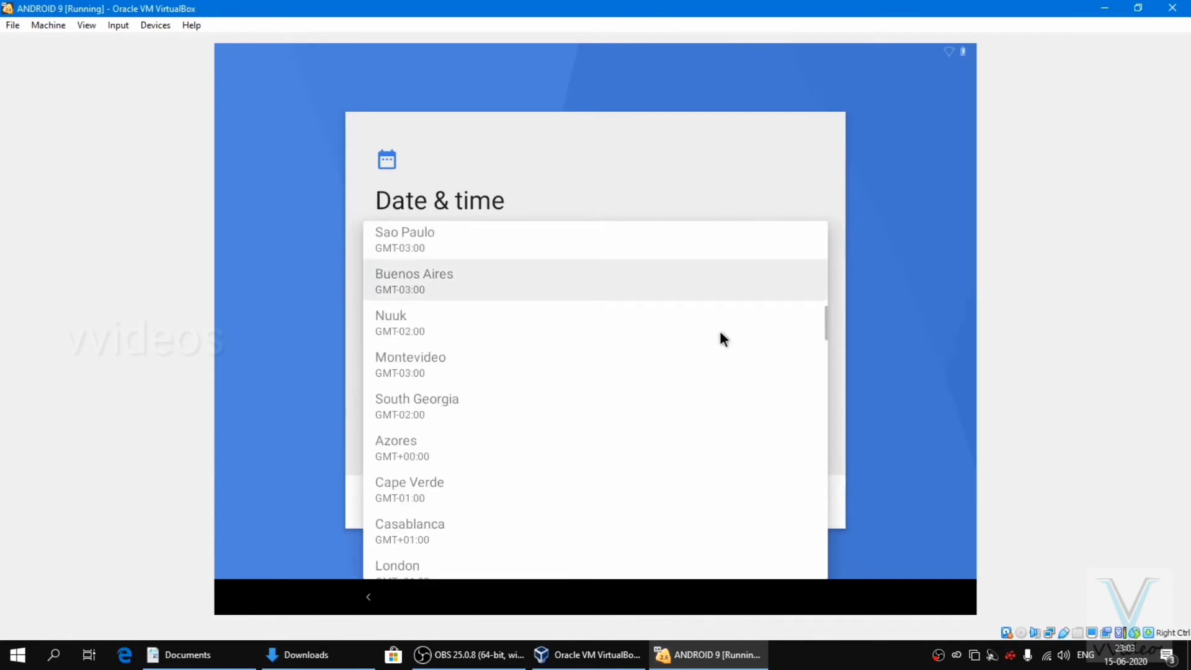
pyautogui.scroll(-10, 719, 332)
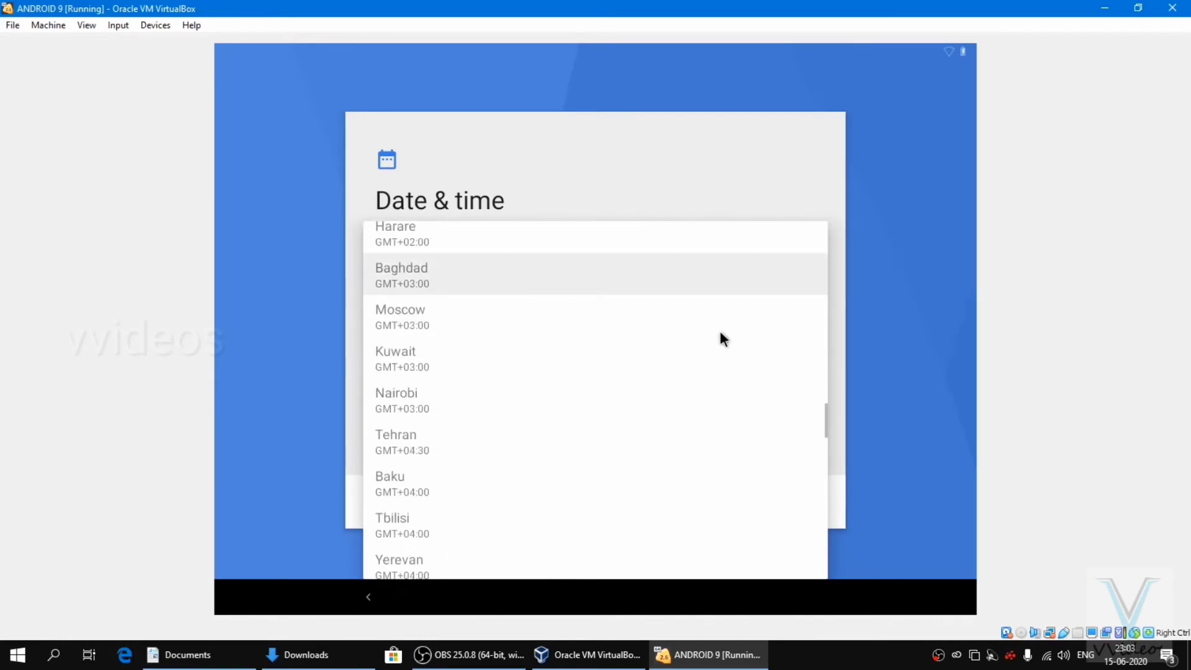
pyautogui.scroll(-2, 720, 339)
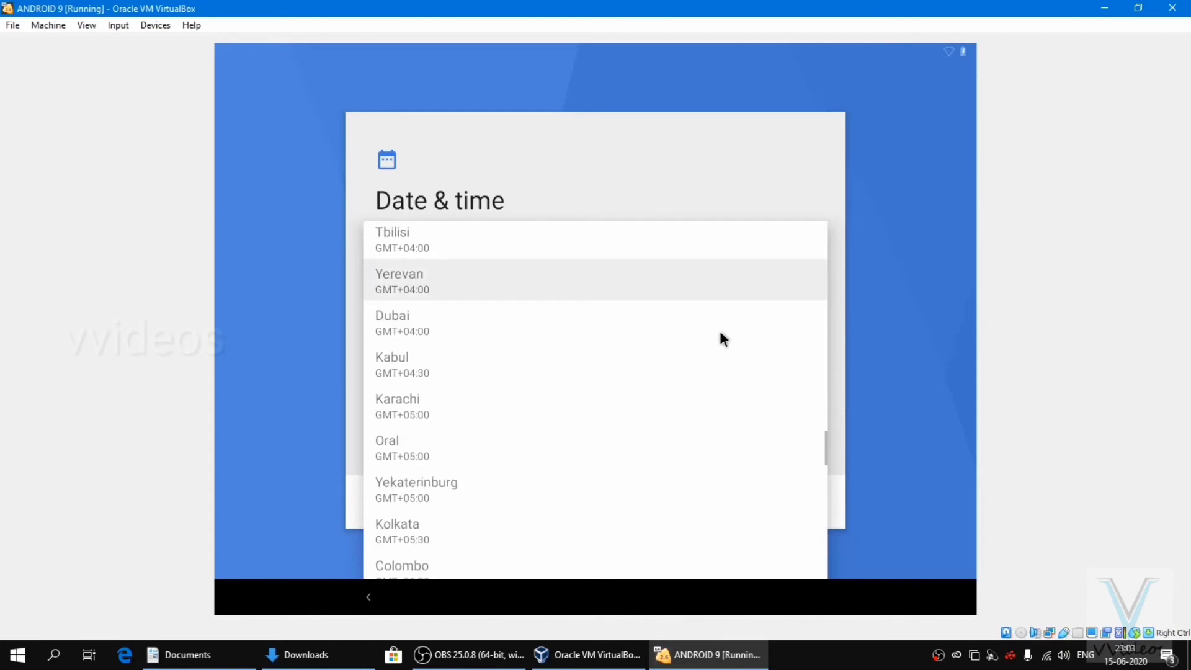
pyautogui.click(475, 532)
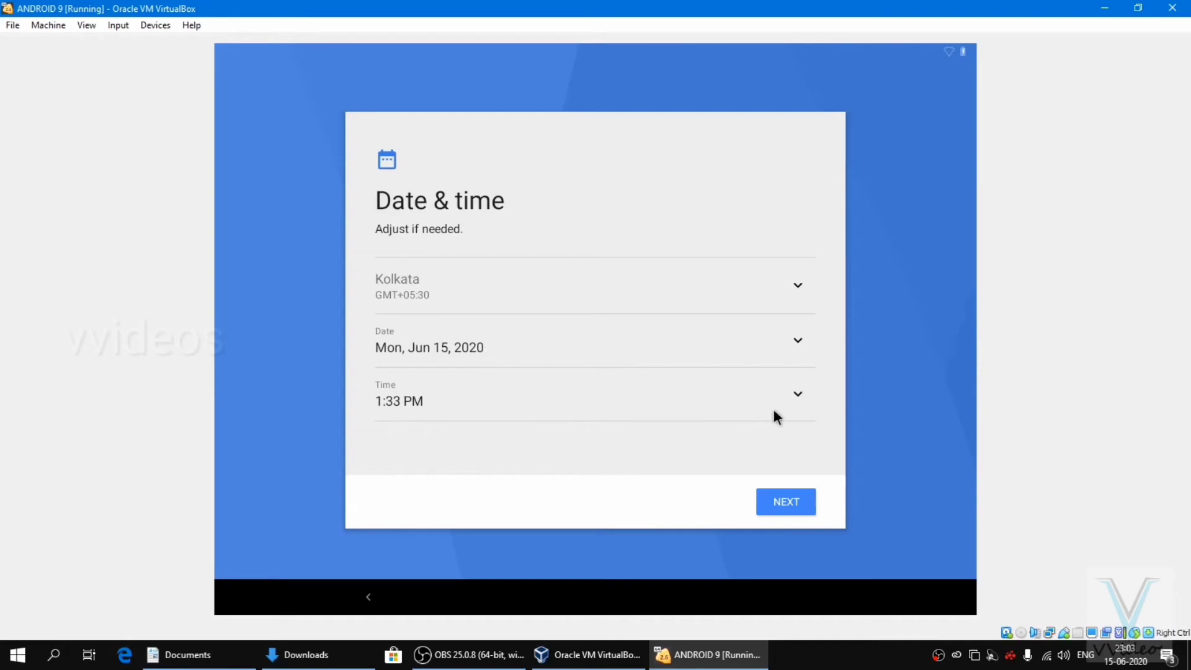
pyautogui.click(798, 397)
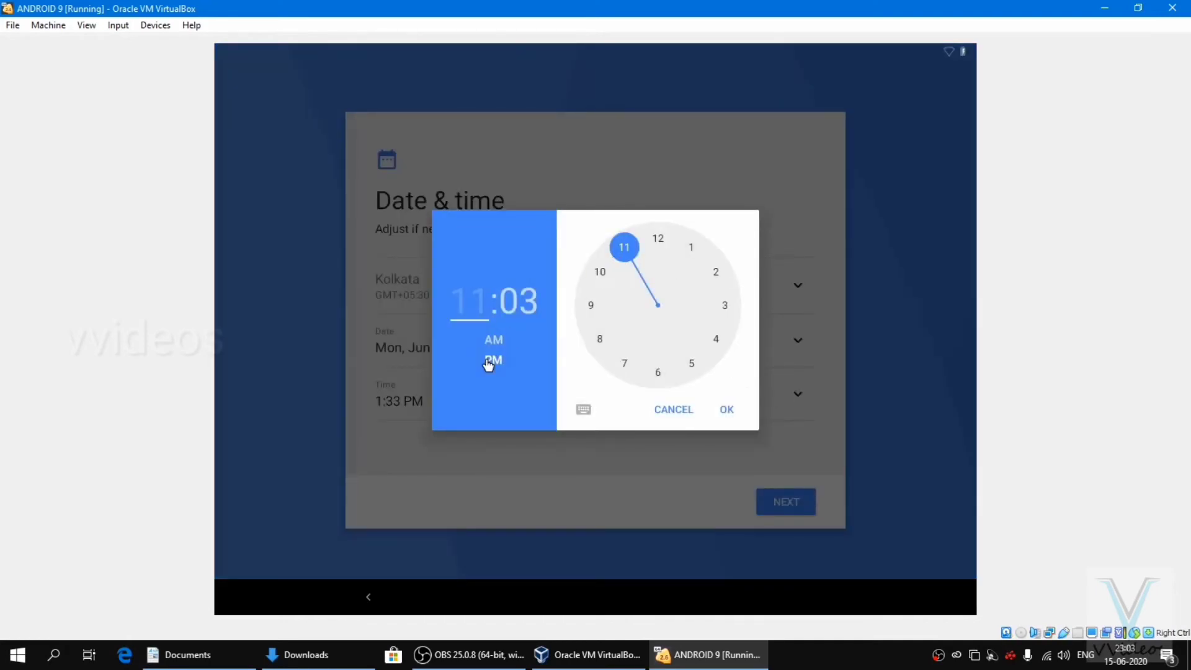
pyautogui.click(727, 408)
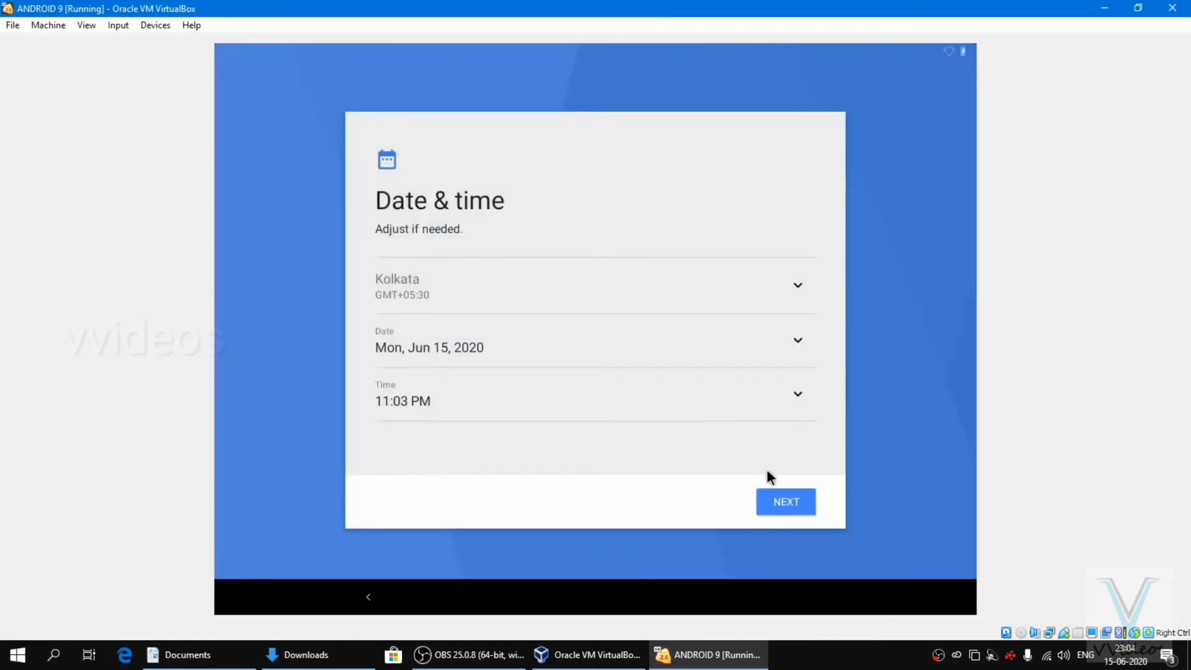
pyautogui.click(778, 500)
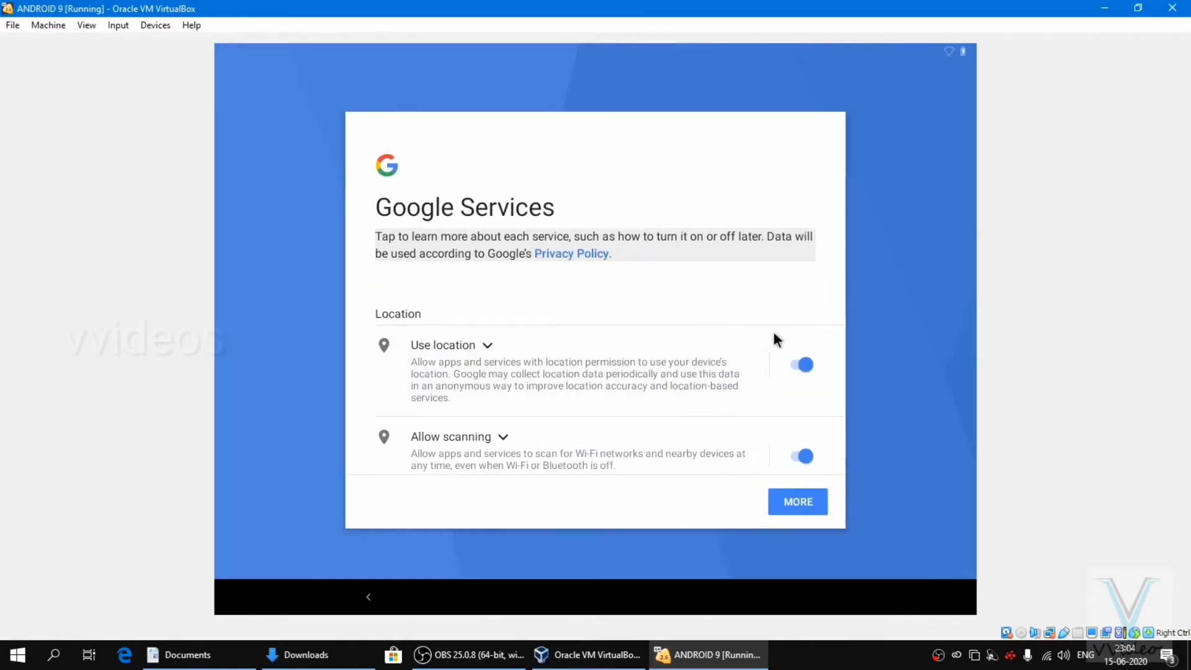
# Turn off location, scanning, and usage and diagnostic data in Google Services, and accept the terms.
pyautogui.click(805, 371)
pyautogui.scroll(-5, 800, 416)
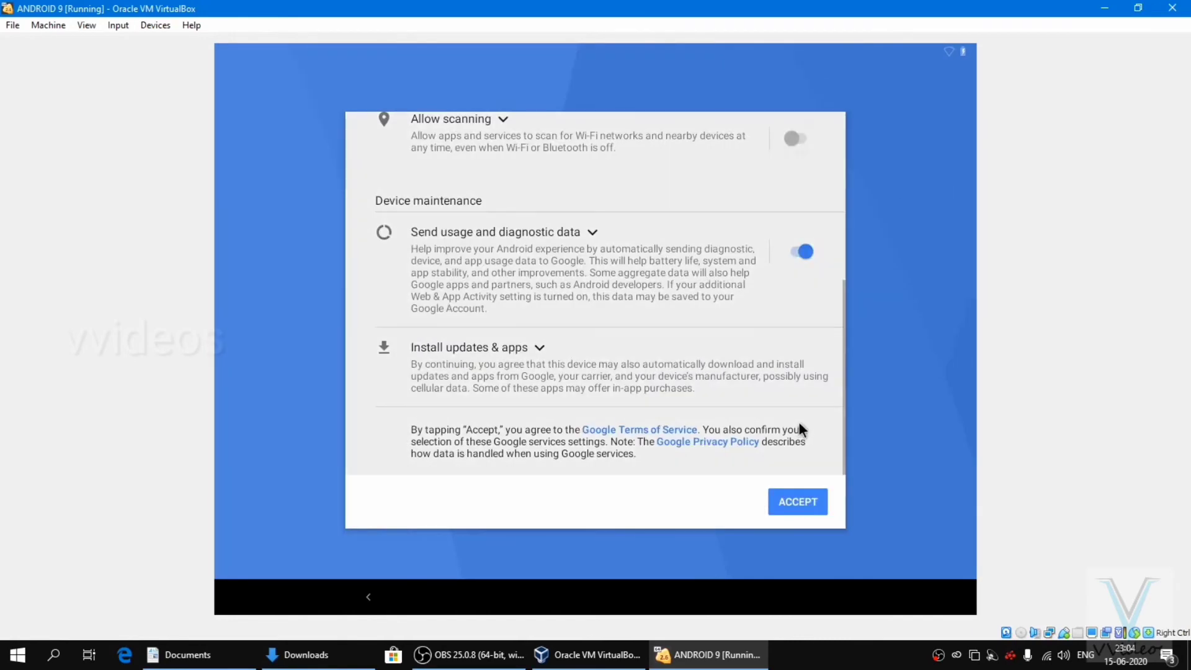
pyautogui.click(802, 251)
pyautogui.click(791, 505)
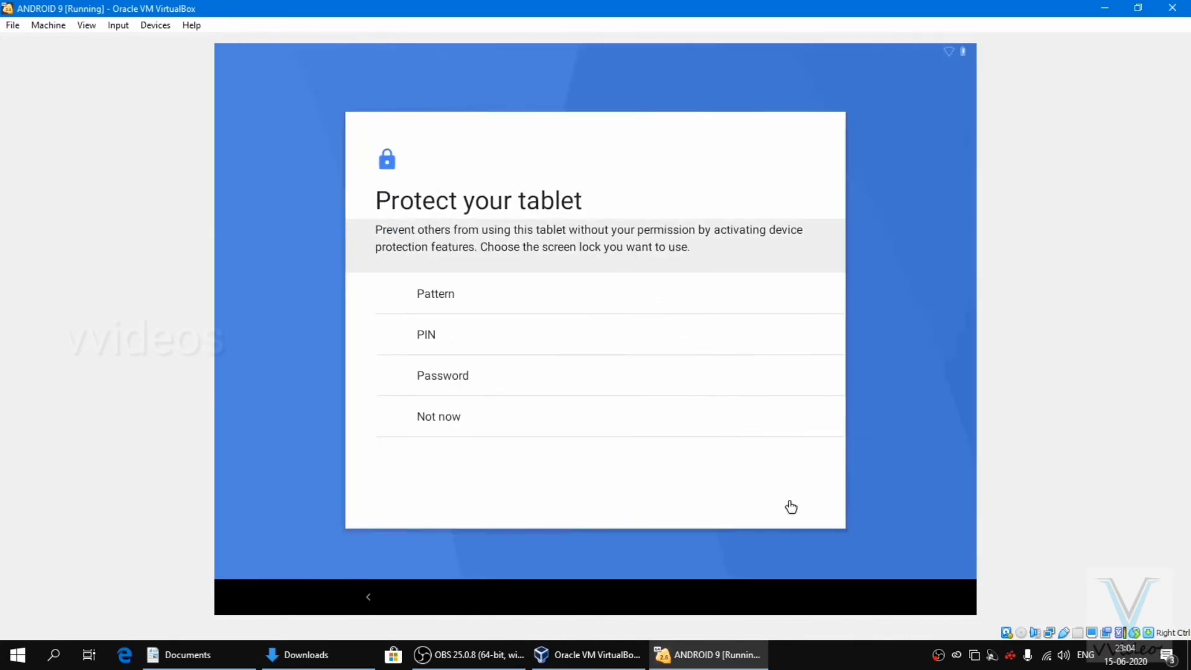
# Skip setting up a screen lock and choose Quickstep as the Home app for always.
pyautogui.click(414, 414)
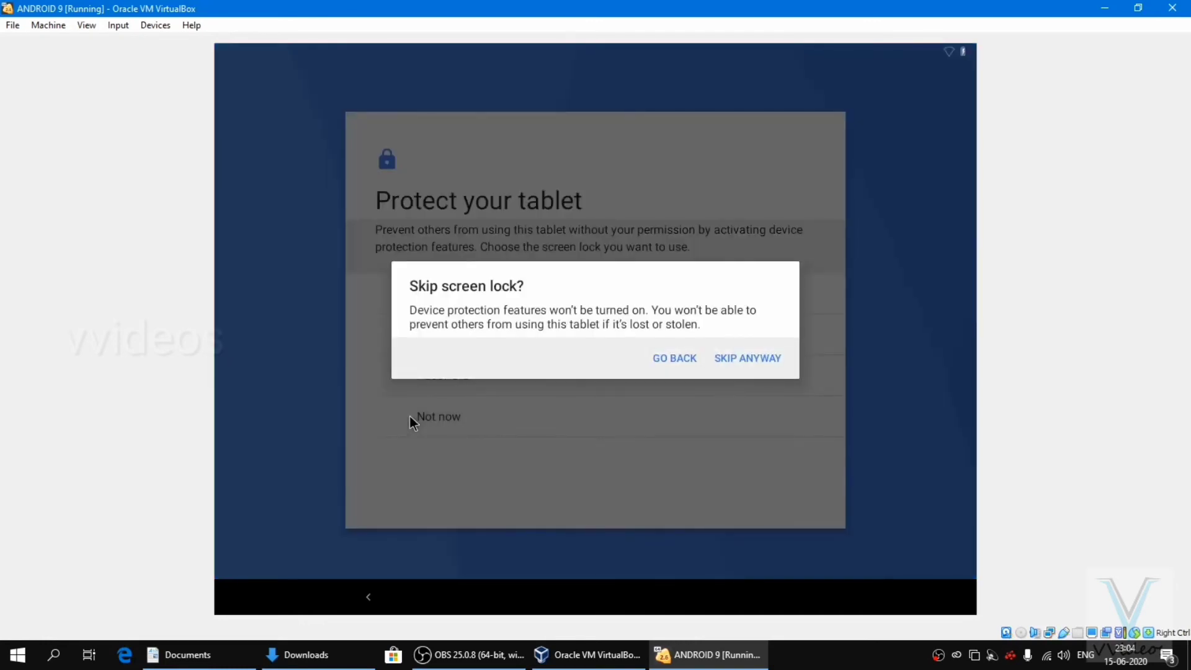
pyautogui.click(720, 359)
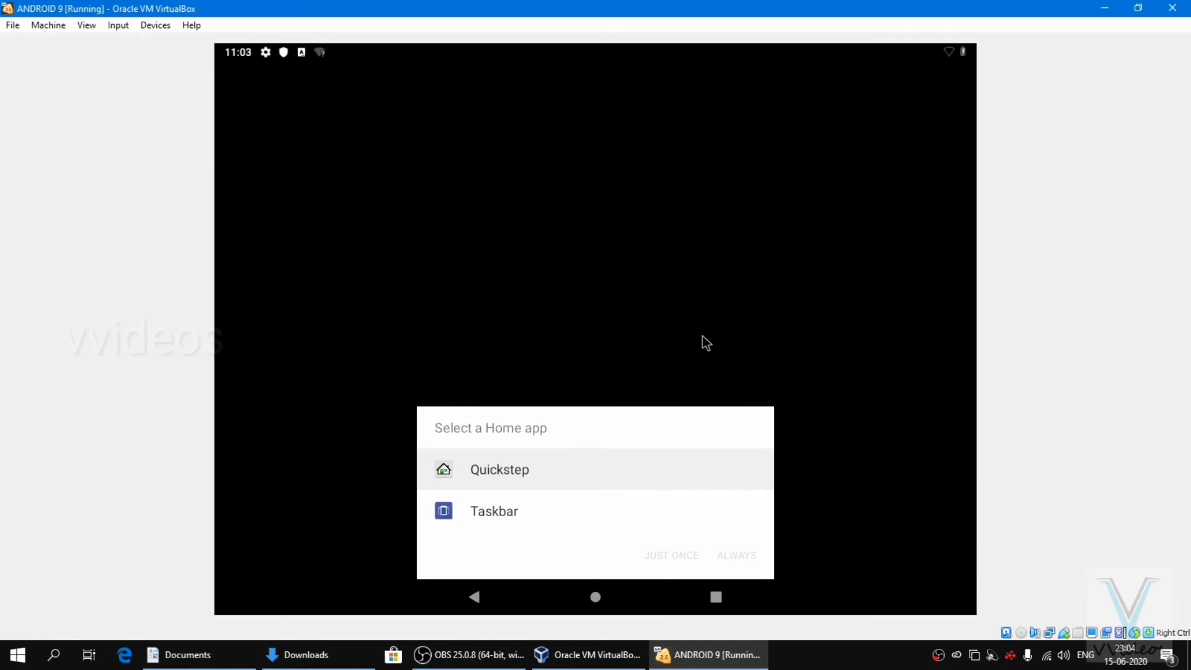
pyautogui.click(500, 460)
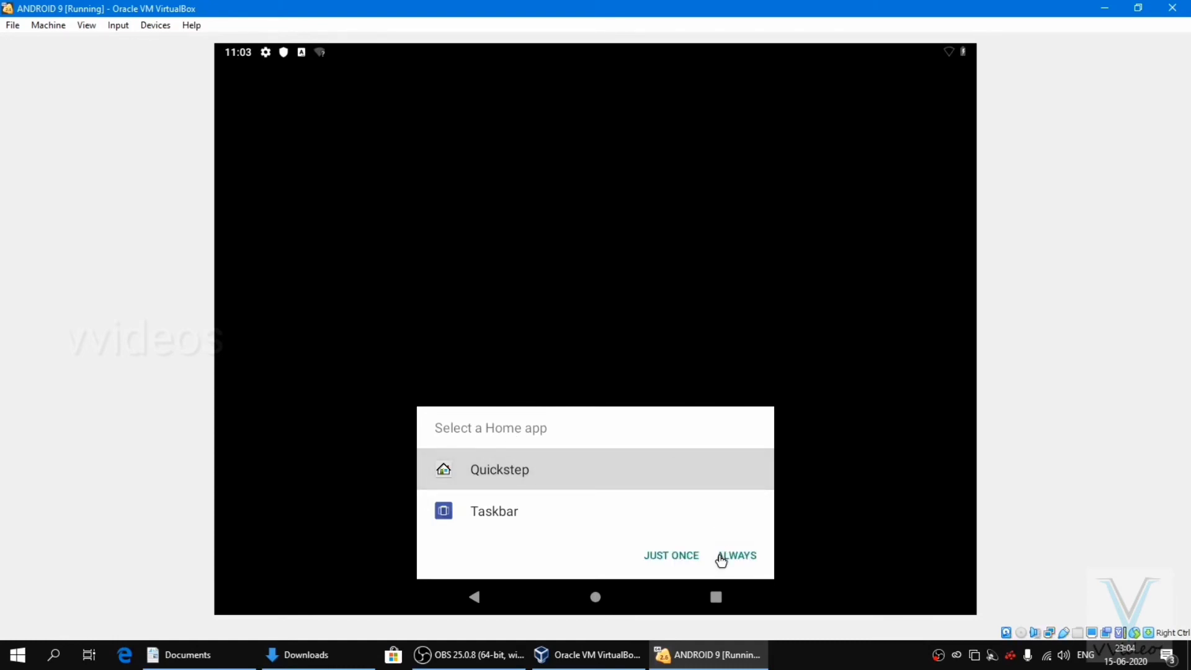
pyautogui.click(721, 560)
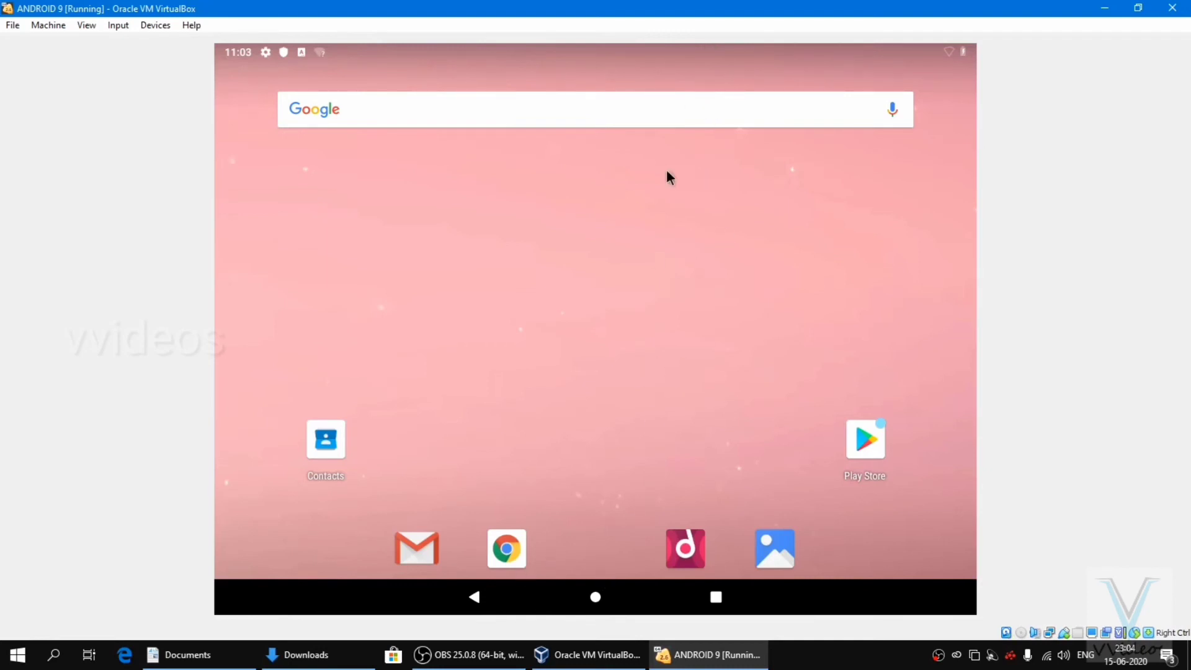
# View the list of installed apps and the notifications, and return to the home screen.
pyautogui.moveTo(667, 178); pyautogui.dragTo(678, 53)
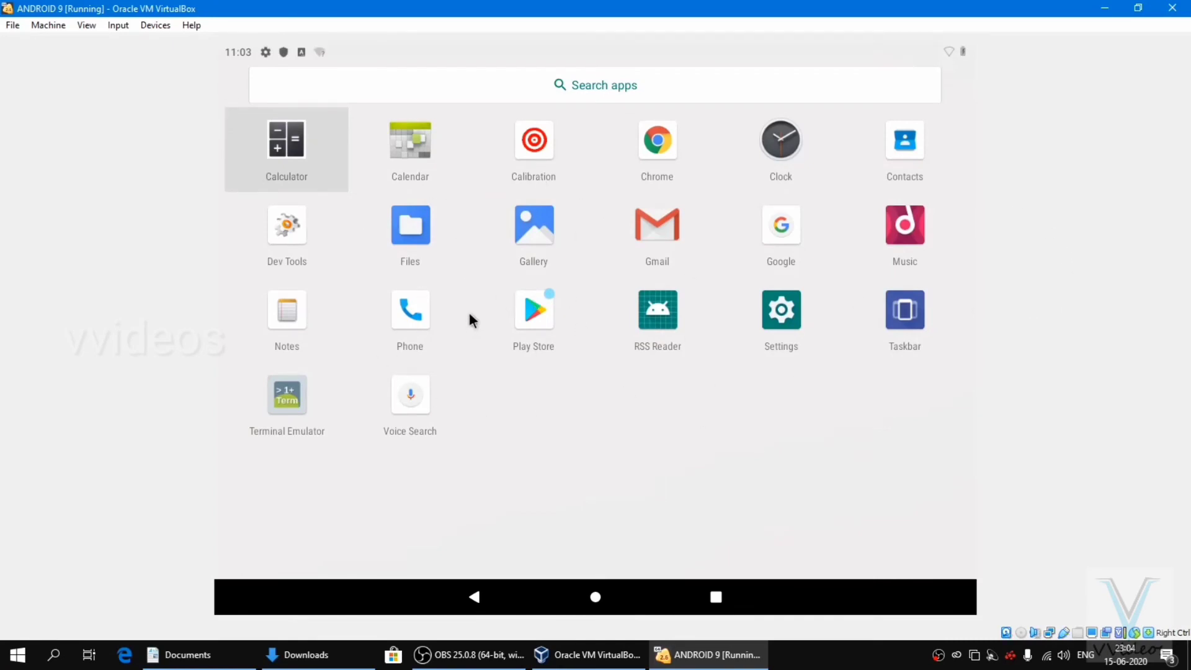
pyautogui.click(392, 50)
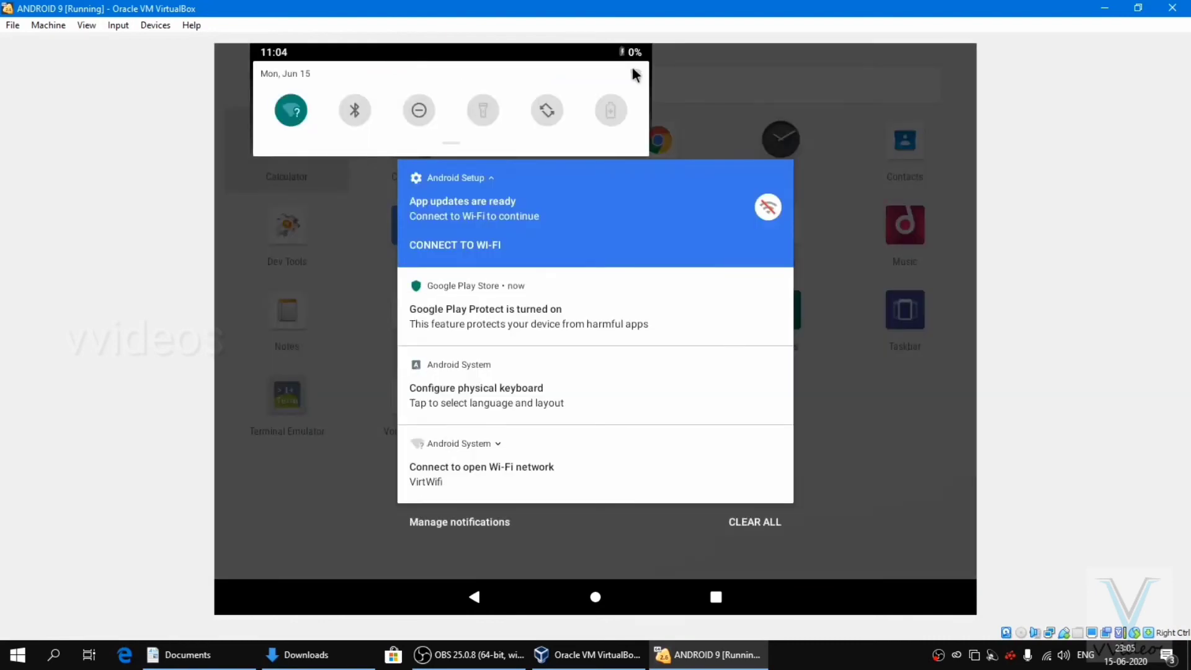
pyautogui.click(828, 401)
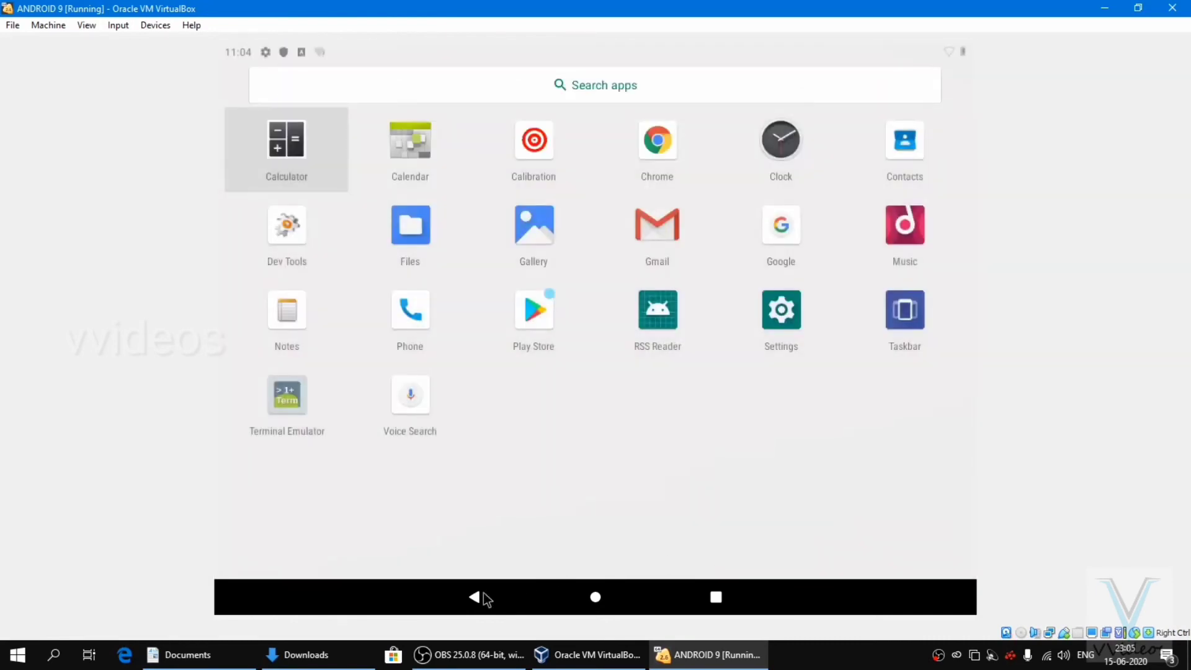
pyautogui.click(478, 596)
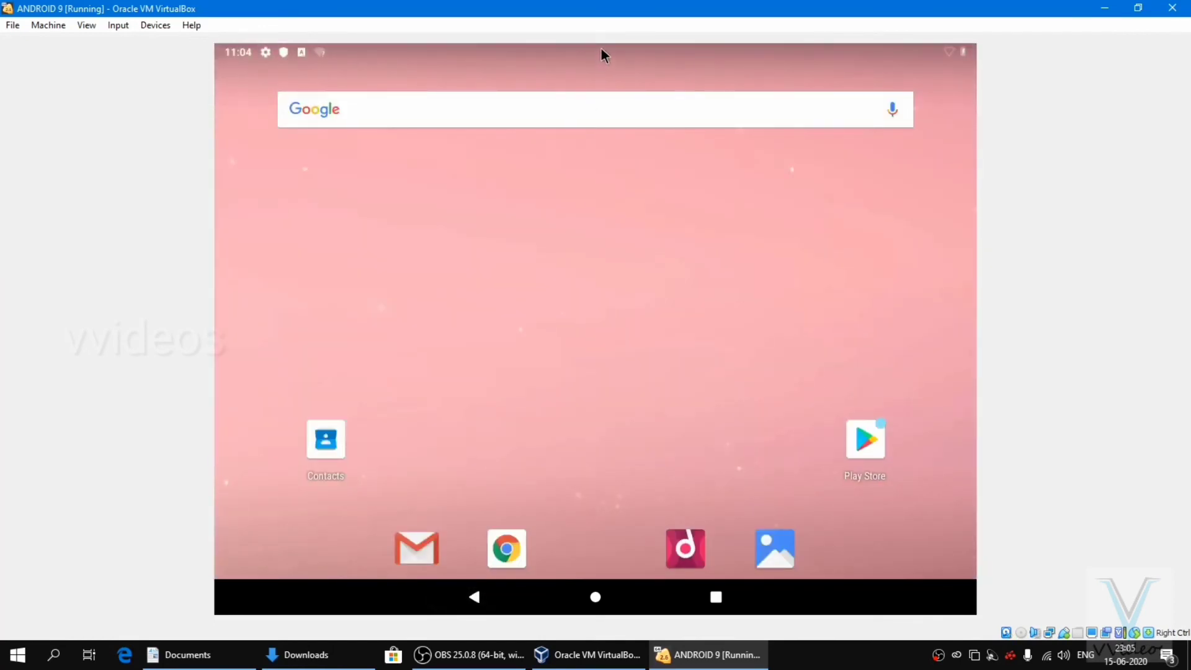
# Open Android's Settings from the expanded quick settings and go to the Wi-Fi page under Network & internet.
pyautogui.click(561, 50)
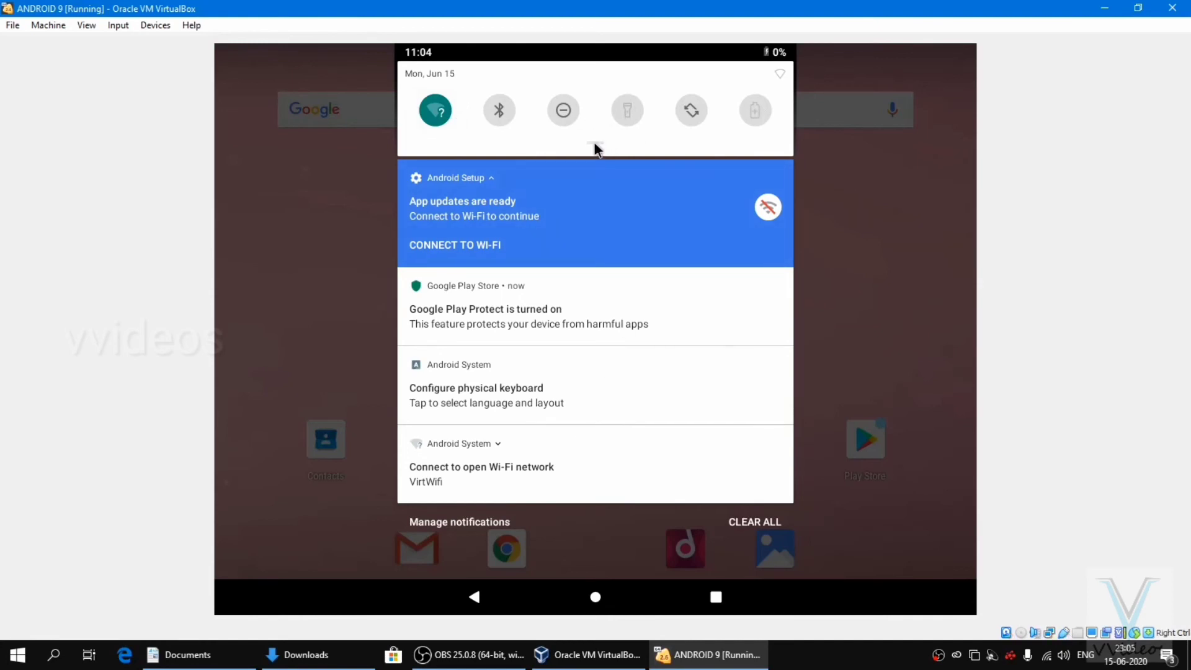
pyautogui.moveTo(598, 146); pyautogui.dragTo(601, 545)
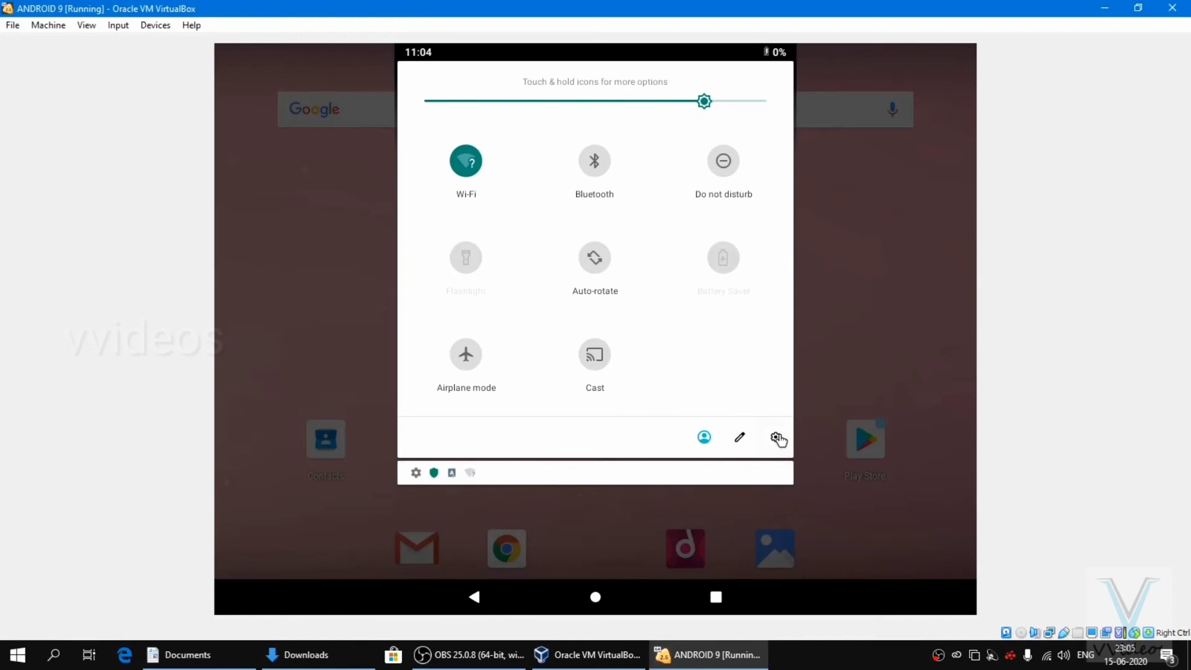
pyautogui.click(777, 438)
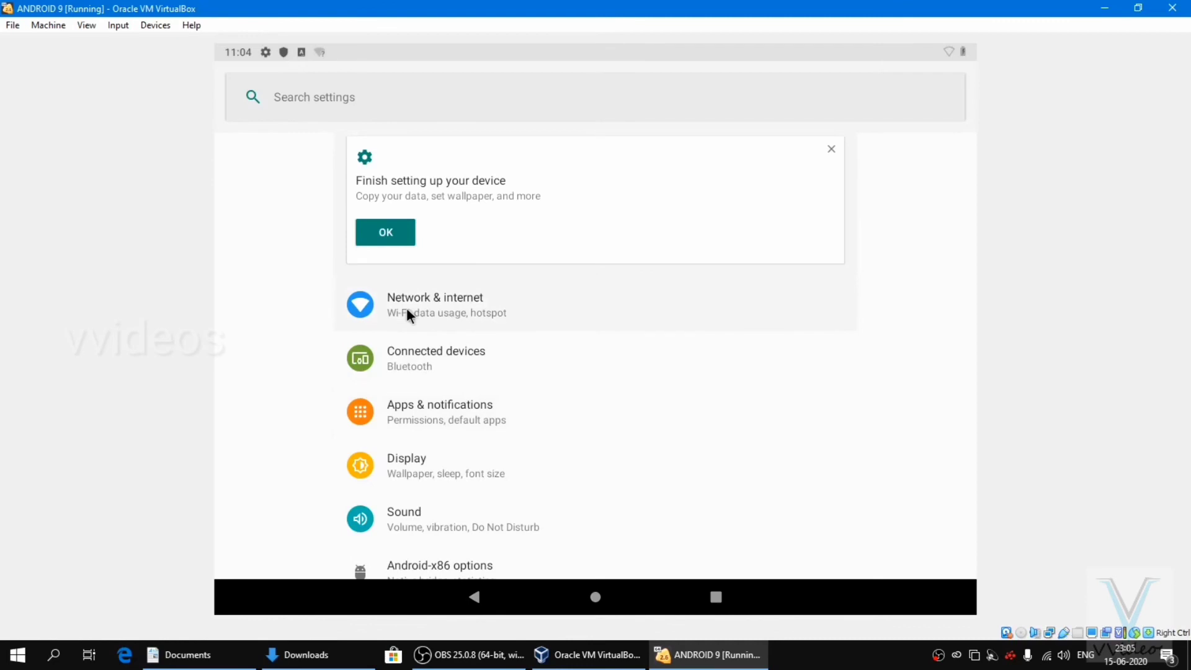
pyautogui.click(407, 308)
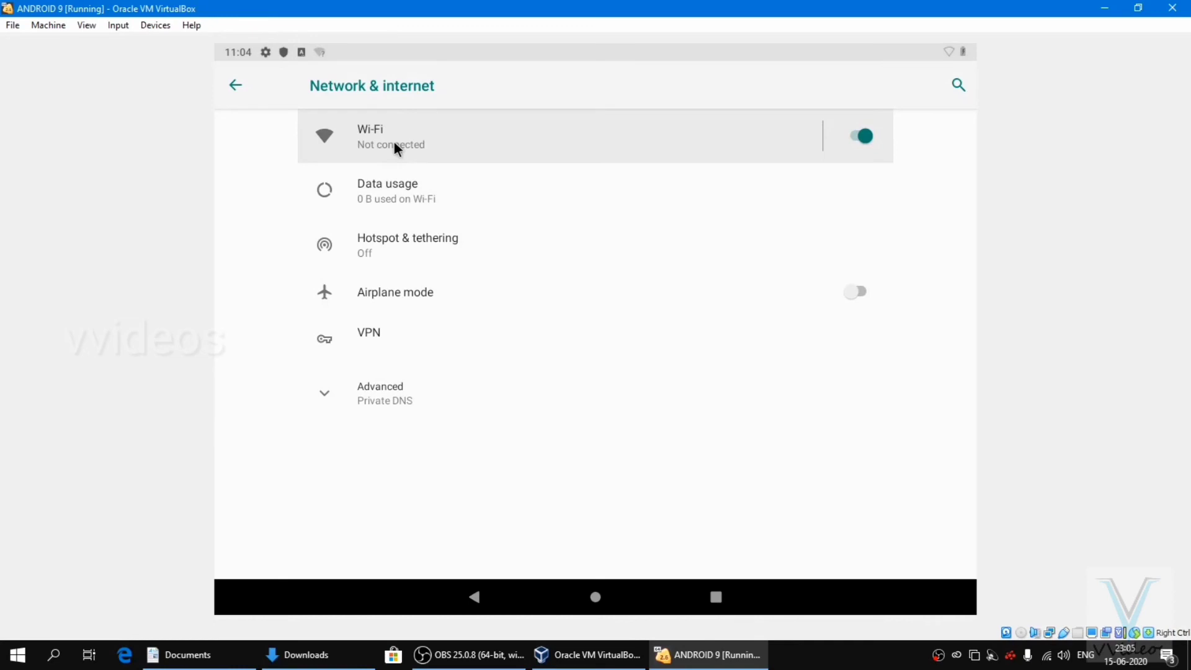
pyautogui.click(653, 131)
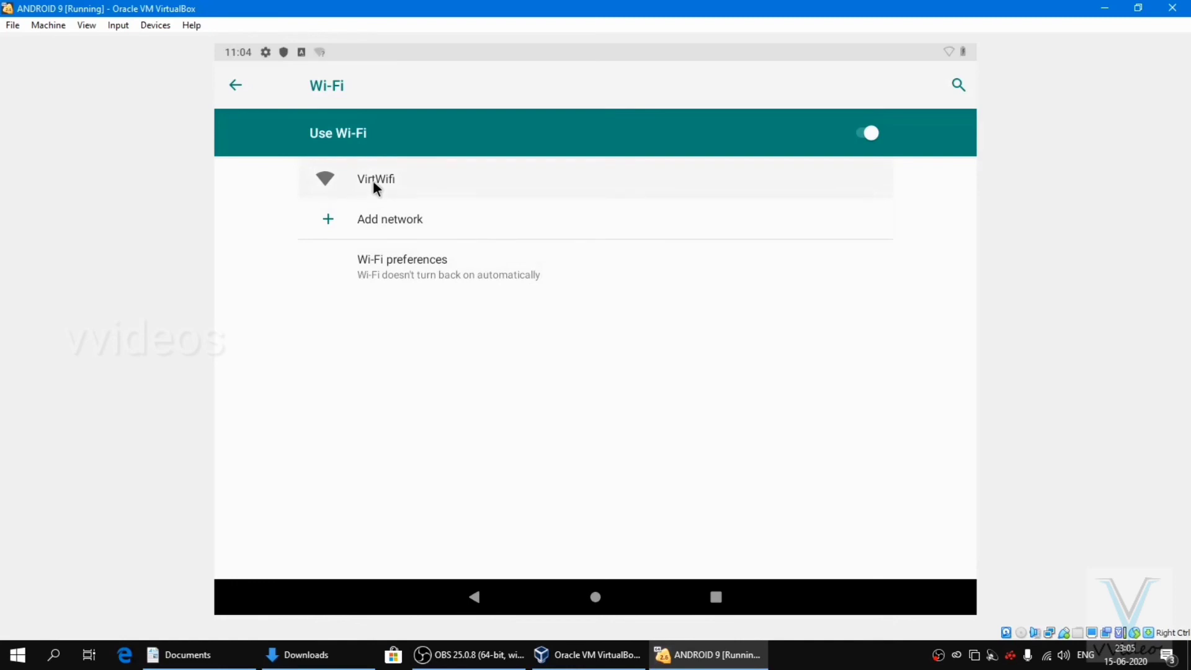
# Connect to the VirtWifi network and return to the home screen.
pyautogui.click(304, 278)
pyautogui.click(253, 93)
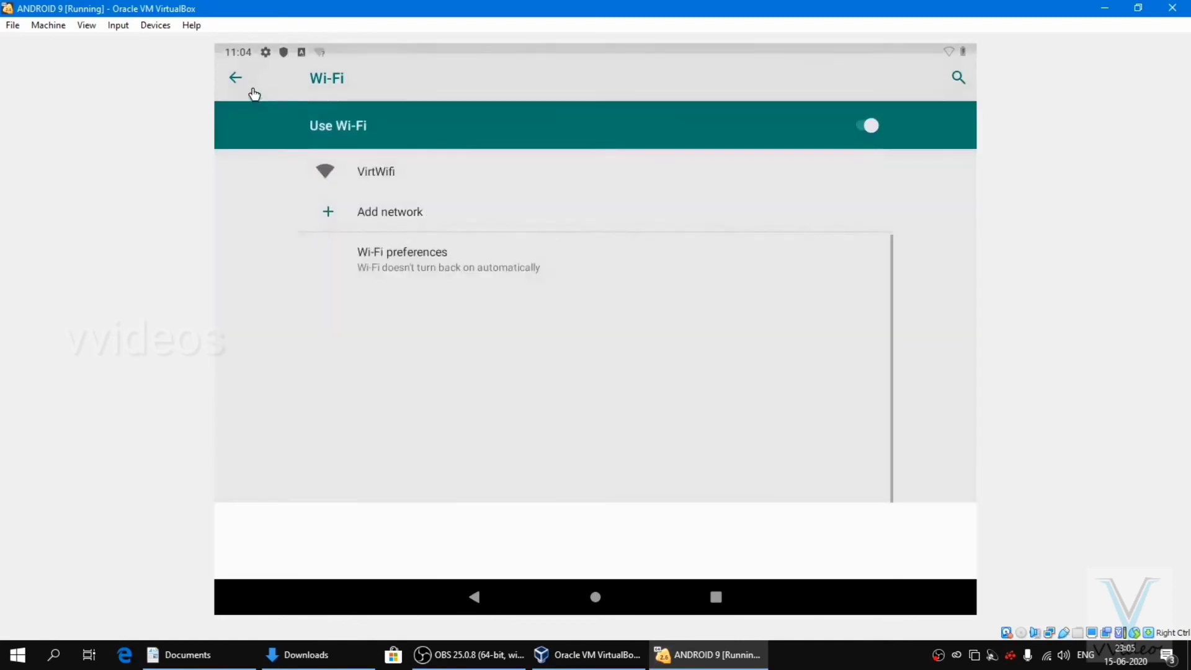
pyautogui.click(441, 179)
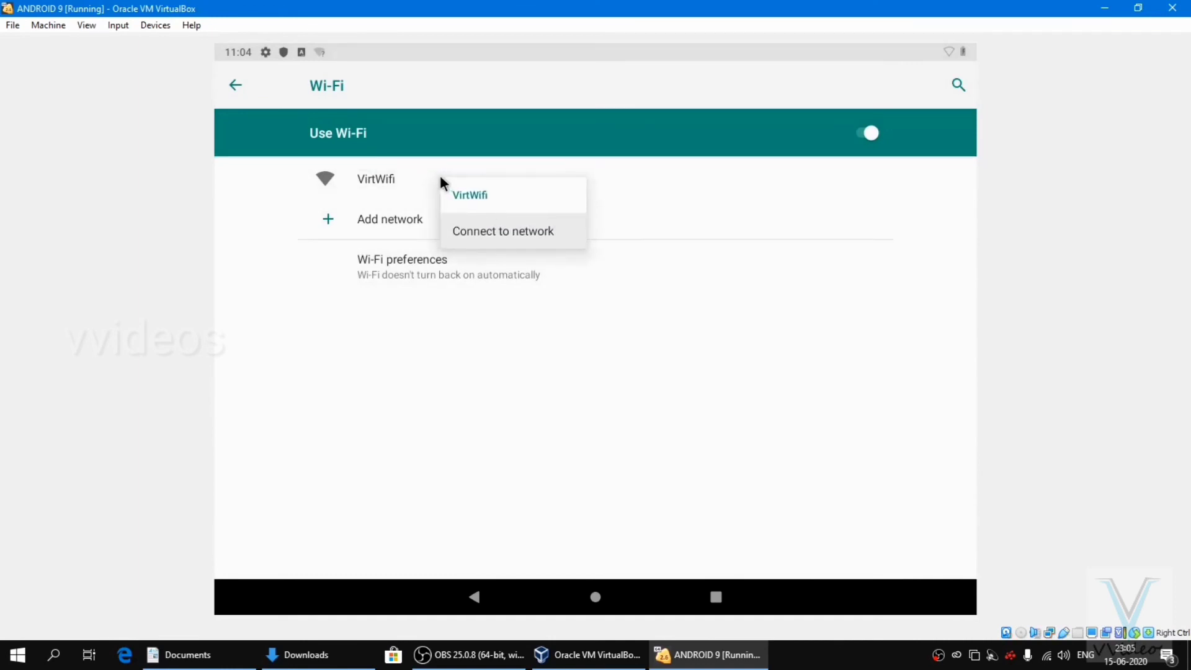
pyautogui.click(373, 176)
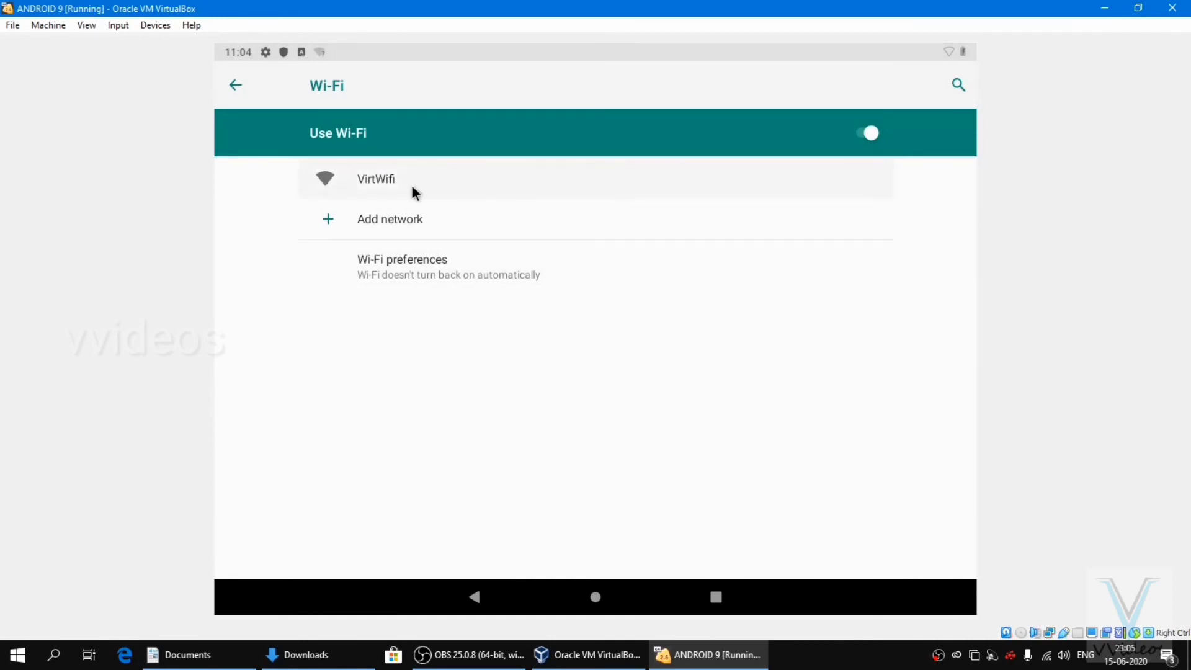
pyautogui.click(385, 178)
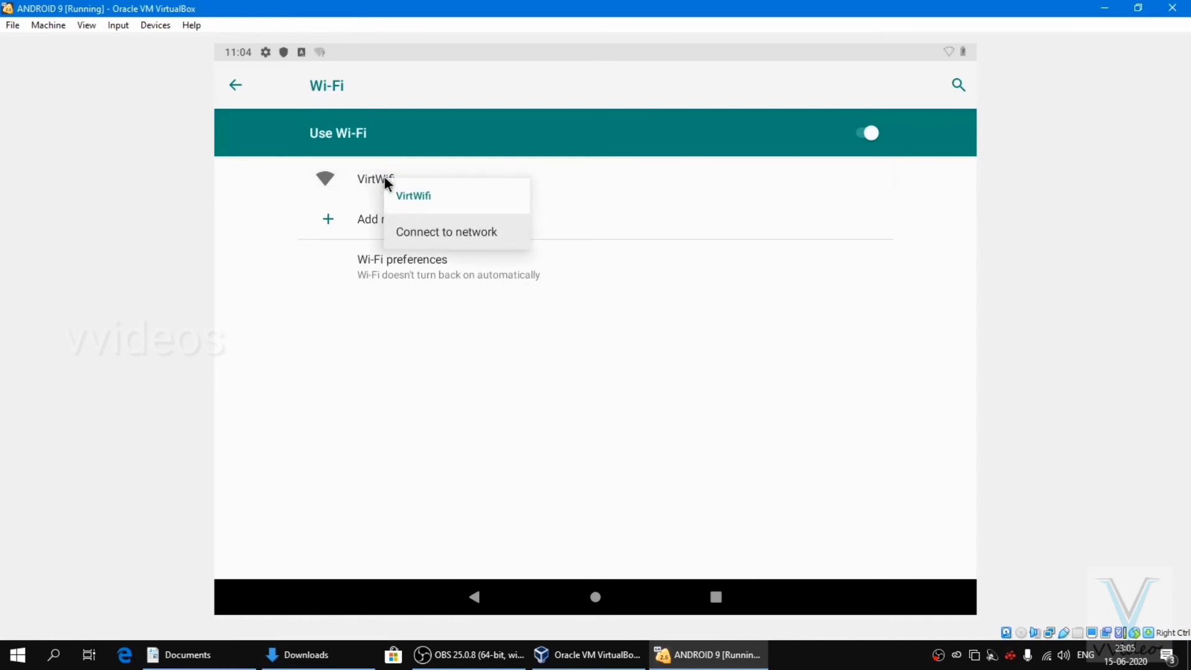
pyautogui.click(443, 233)
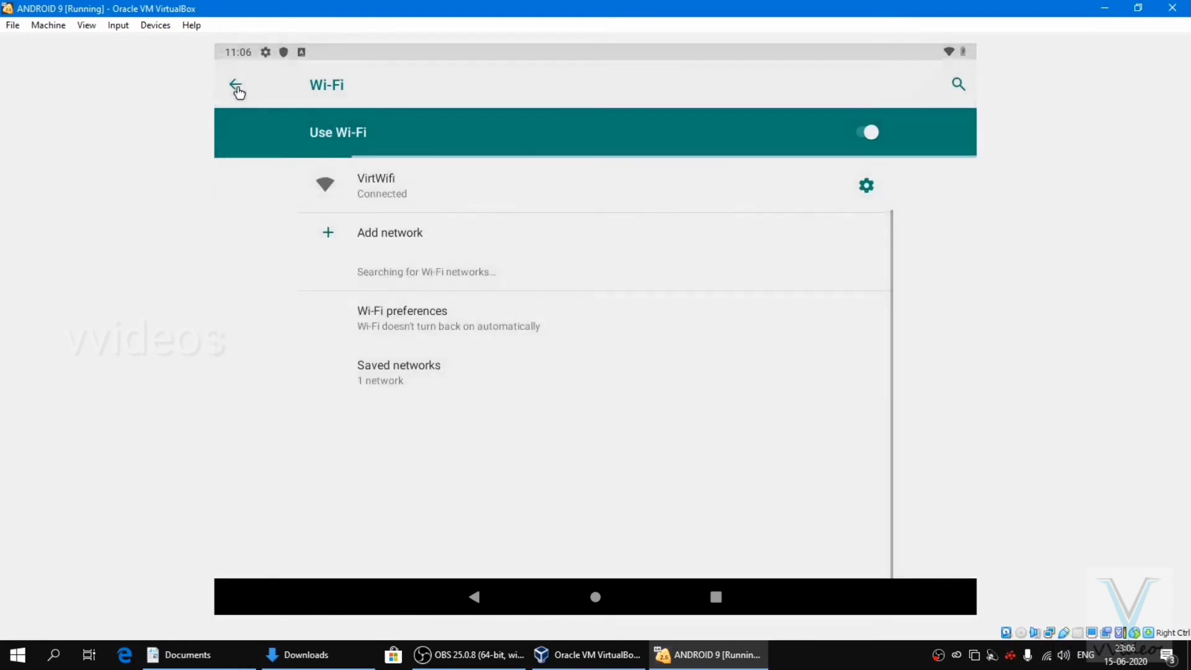
pyautogui.click(236, 87)
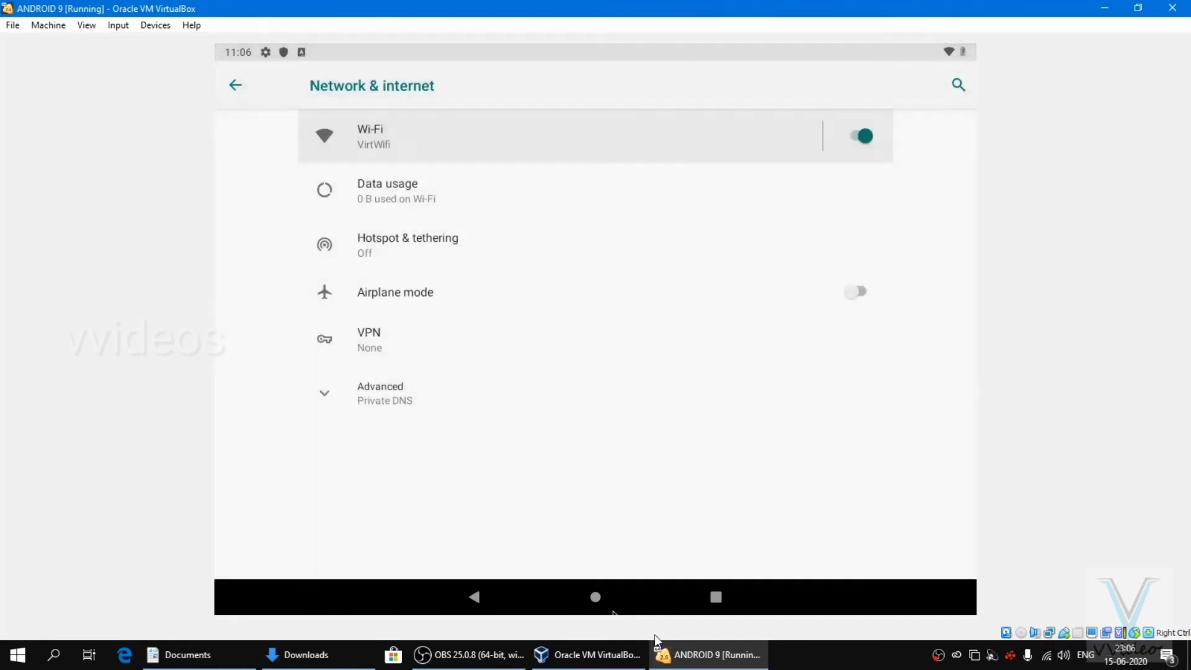
pyautogui.click(596, 599)
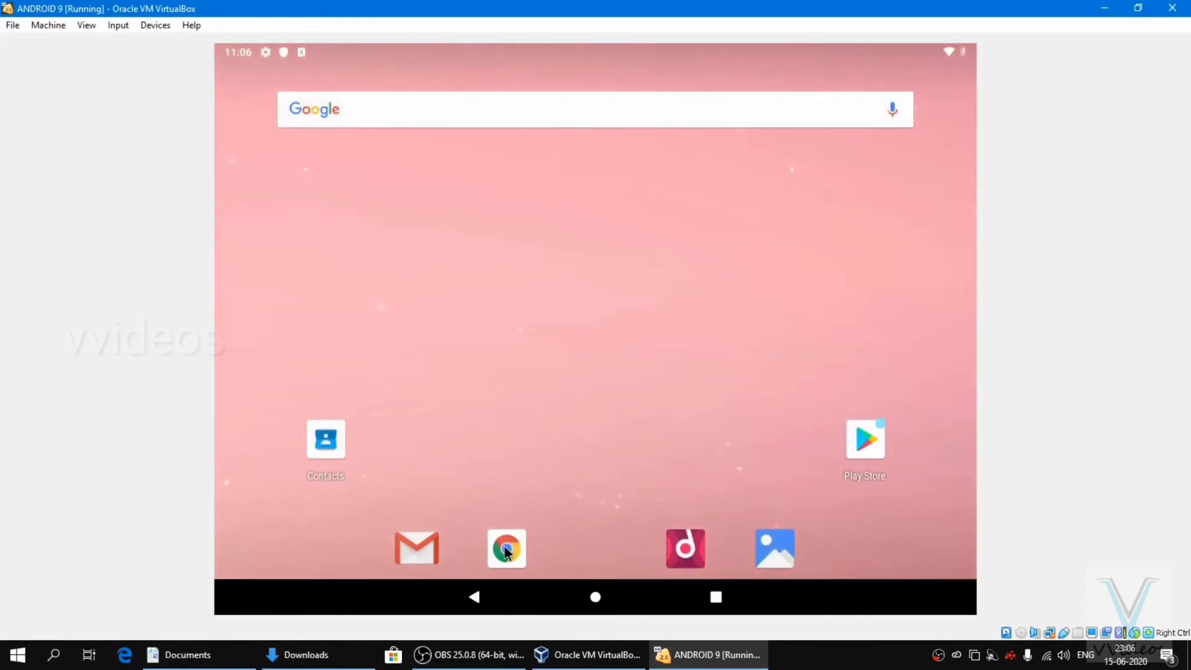
# Open Chrome, accept its terms, keep Lite mode on, decline signing in, and browse the new tab page.
pyautogui.click(505, 550)
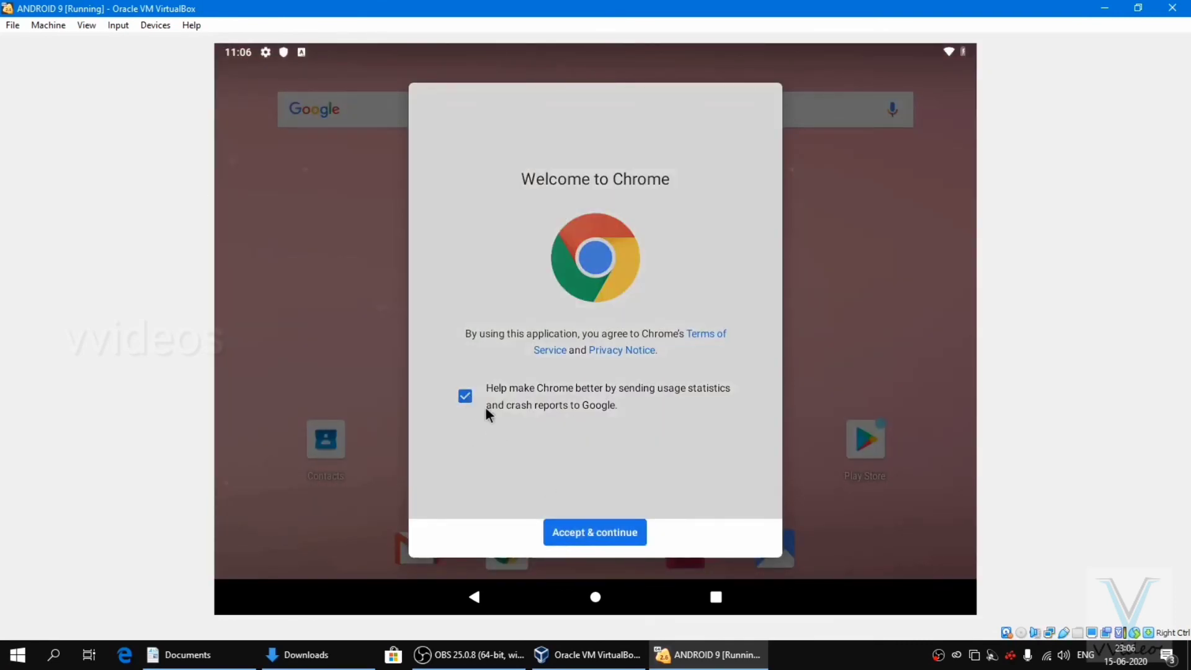
pyautogui.click(556, 528)
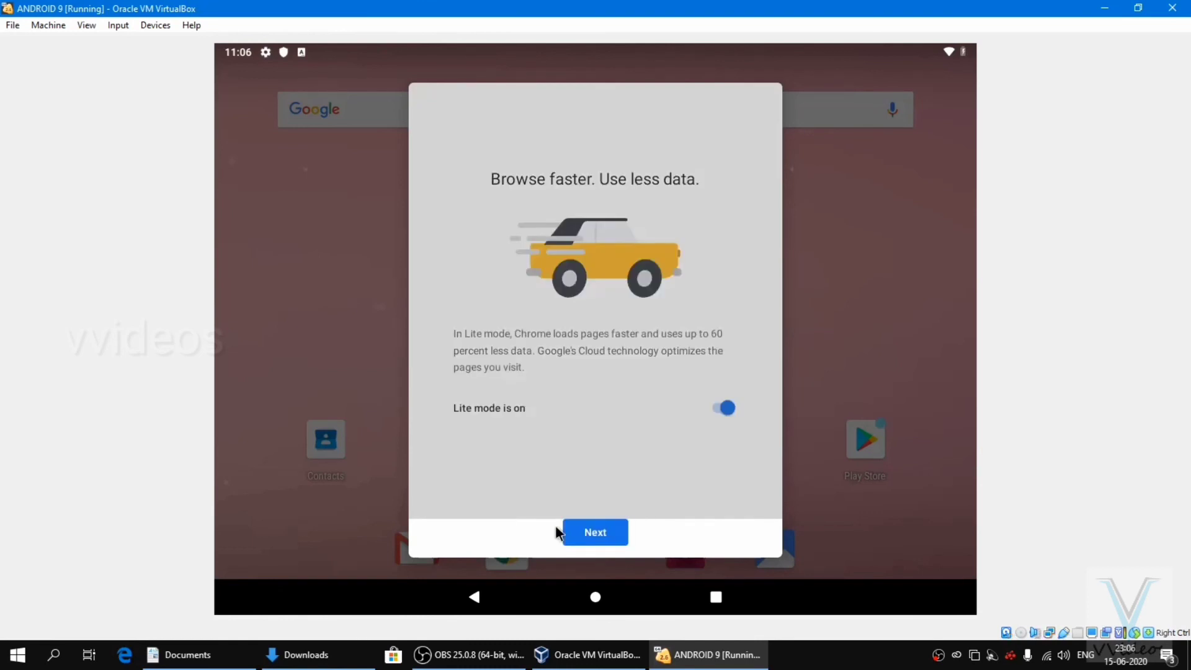
pyautogui.click(608, 538)
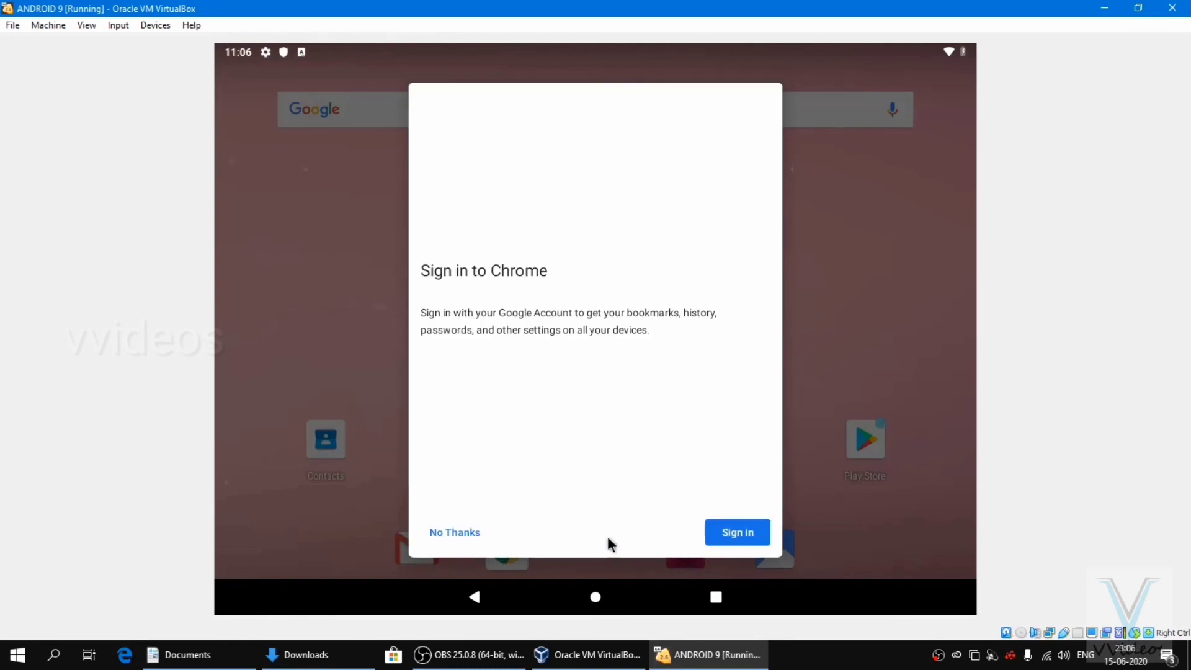
pyautogui.click(436, 538)
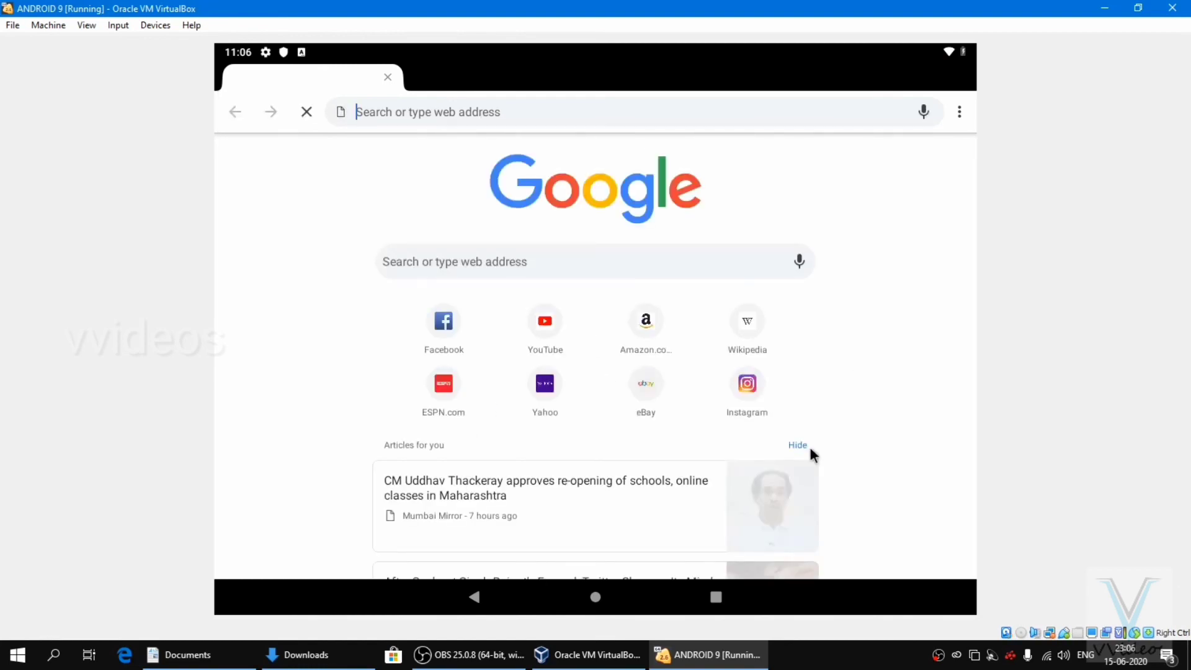
pyautogui.scroll(-2, 719, 466)
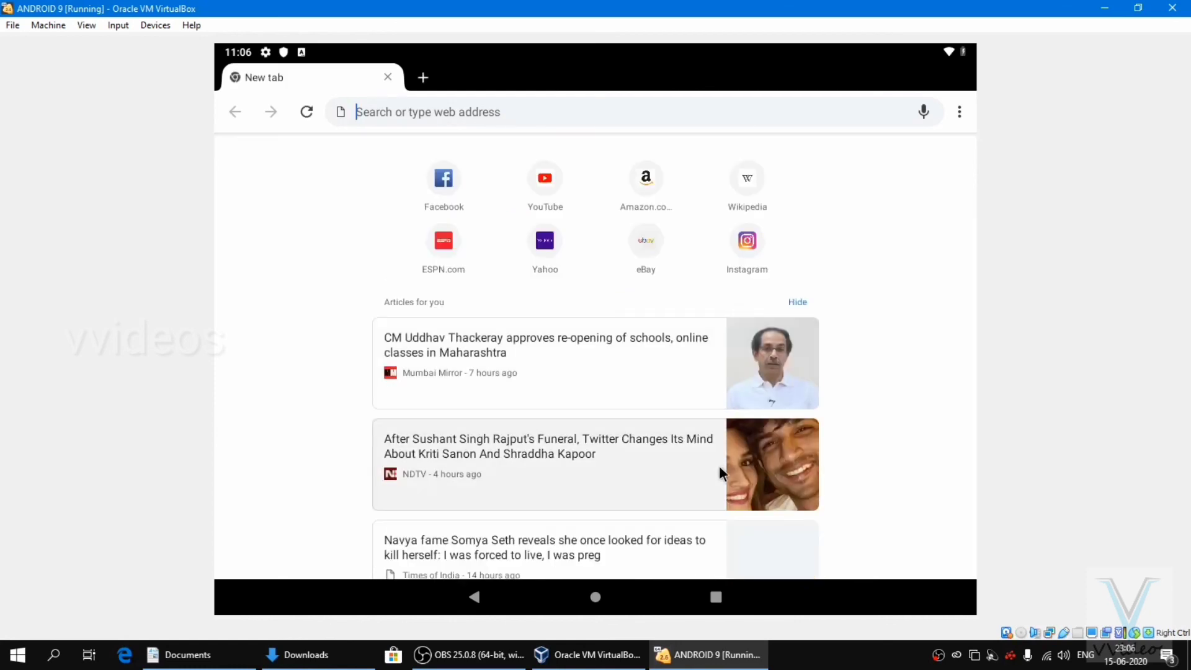
# Open YouTube from Chrome's new tab page and search it for "vvideos".
pyautogui.scroll(-5, 616, 461)
pyautogui.scroll(8, 616, 461)
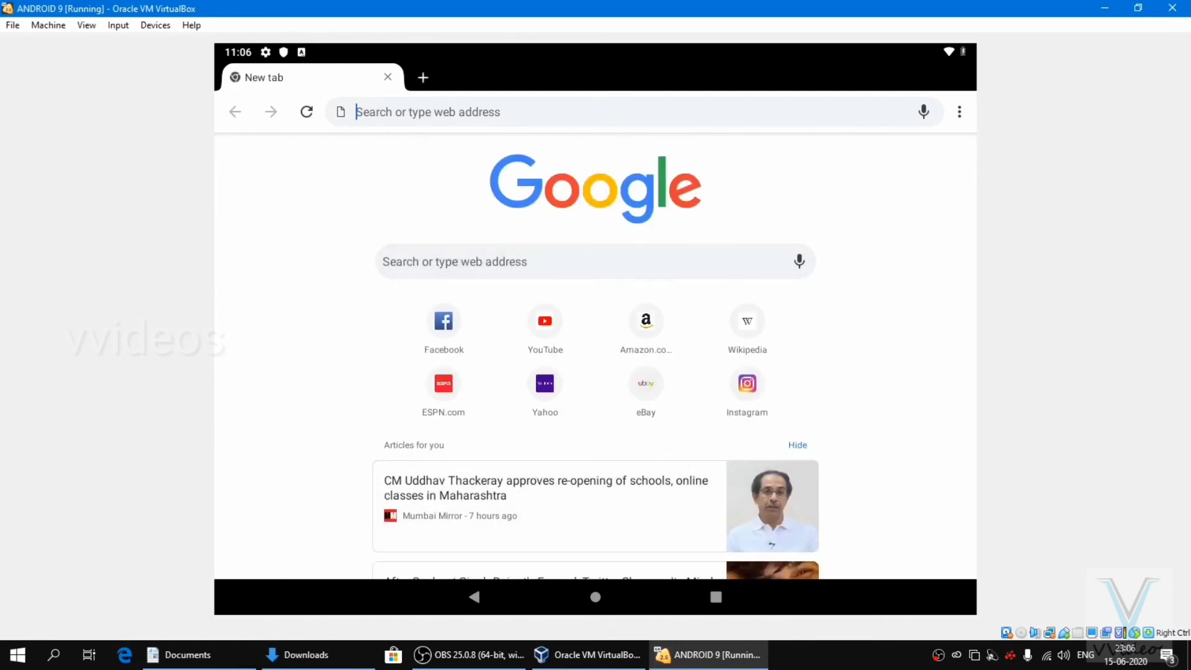
pyautogui.click(537, 302)
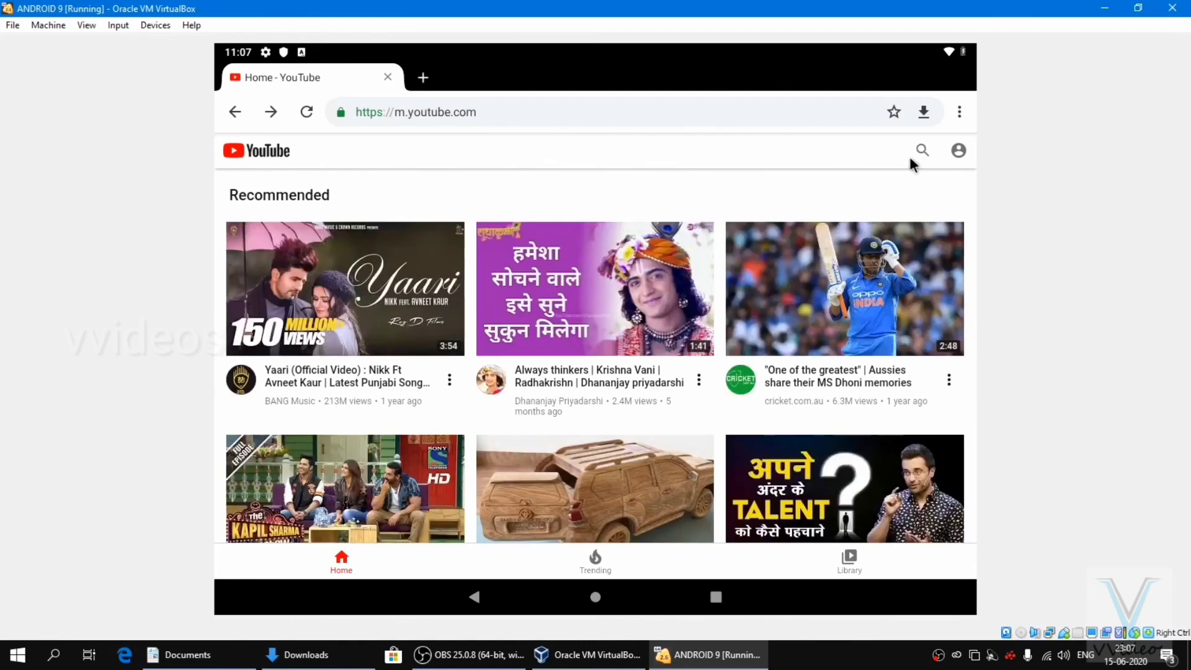
pyautogui.click(922, 151)
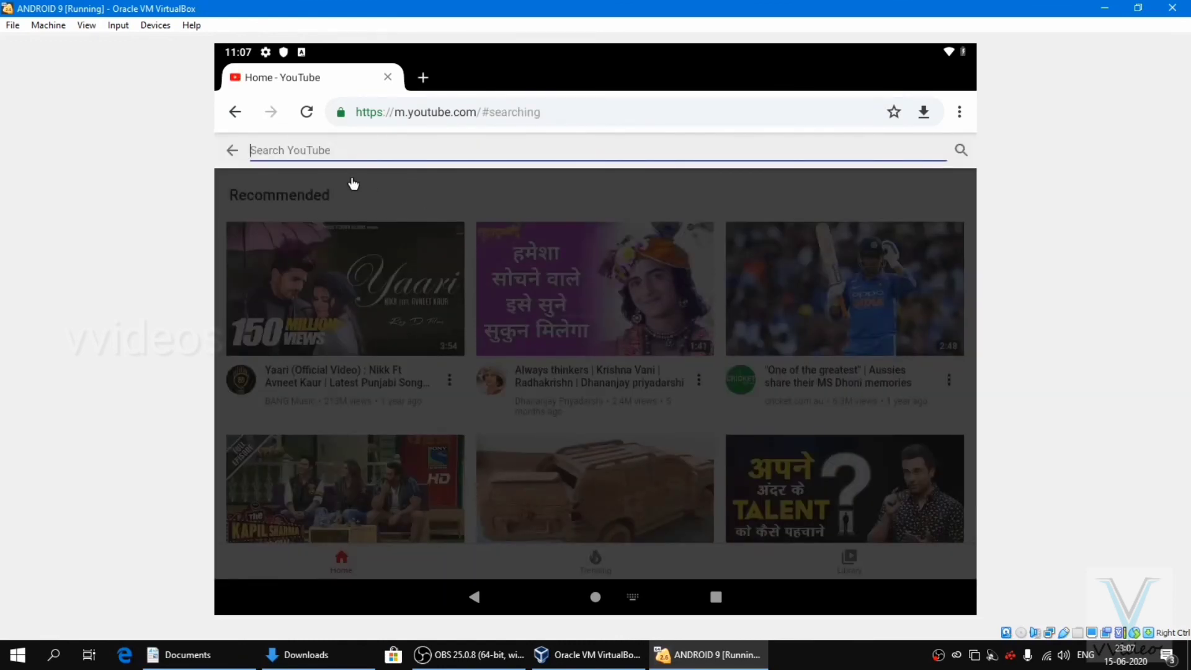
pyautogui.write('vvideos')
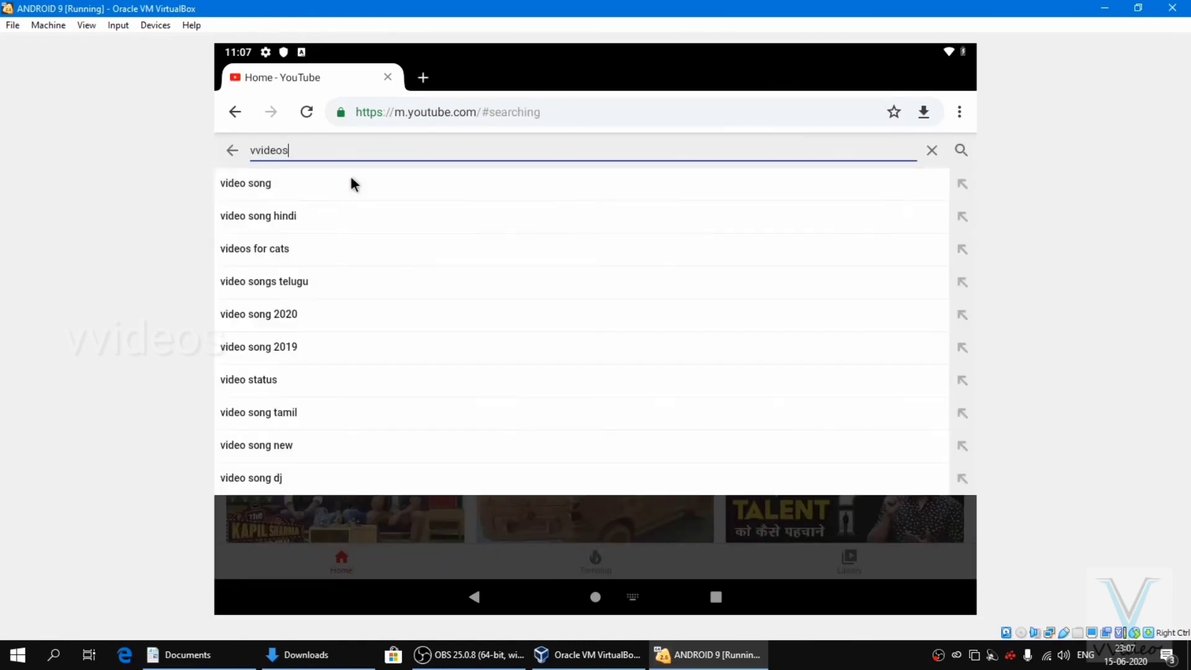
pyautogui.press('Return')
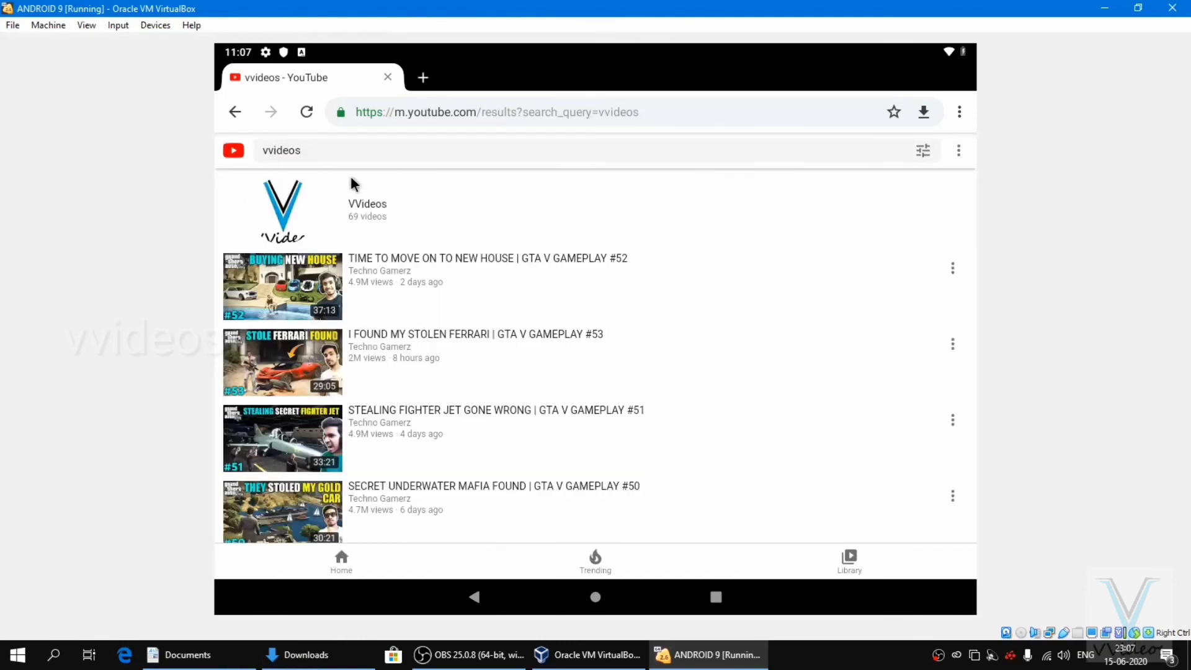
# Open the VVideos channel from the search results, view its uploaded videos, and return to the channel's home section.
pyautogui.click(359, 209)
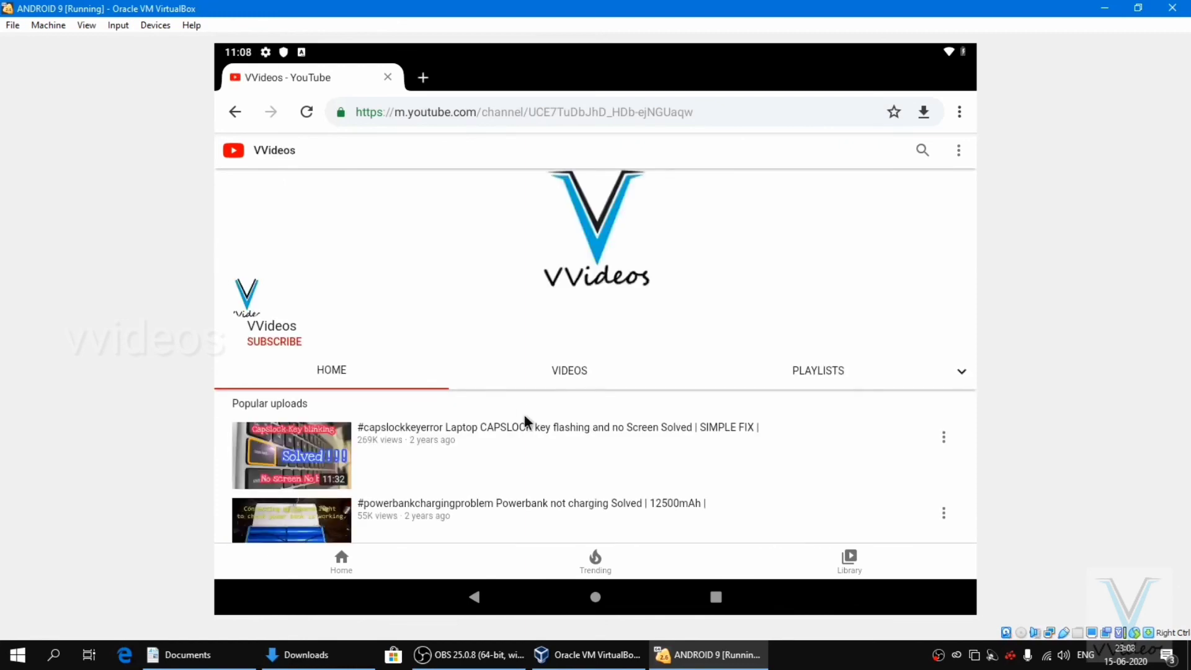
pyautogui.click(566, 370)
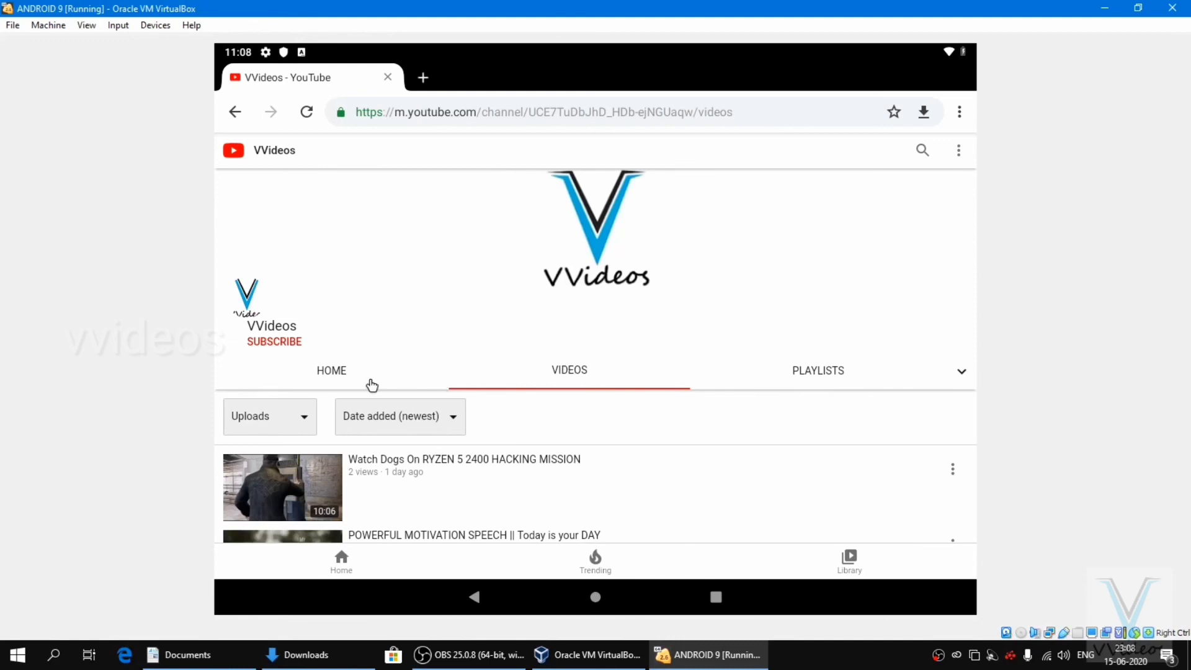
pyautogui.click(371, 379)
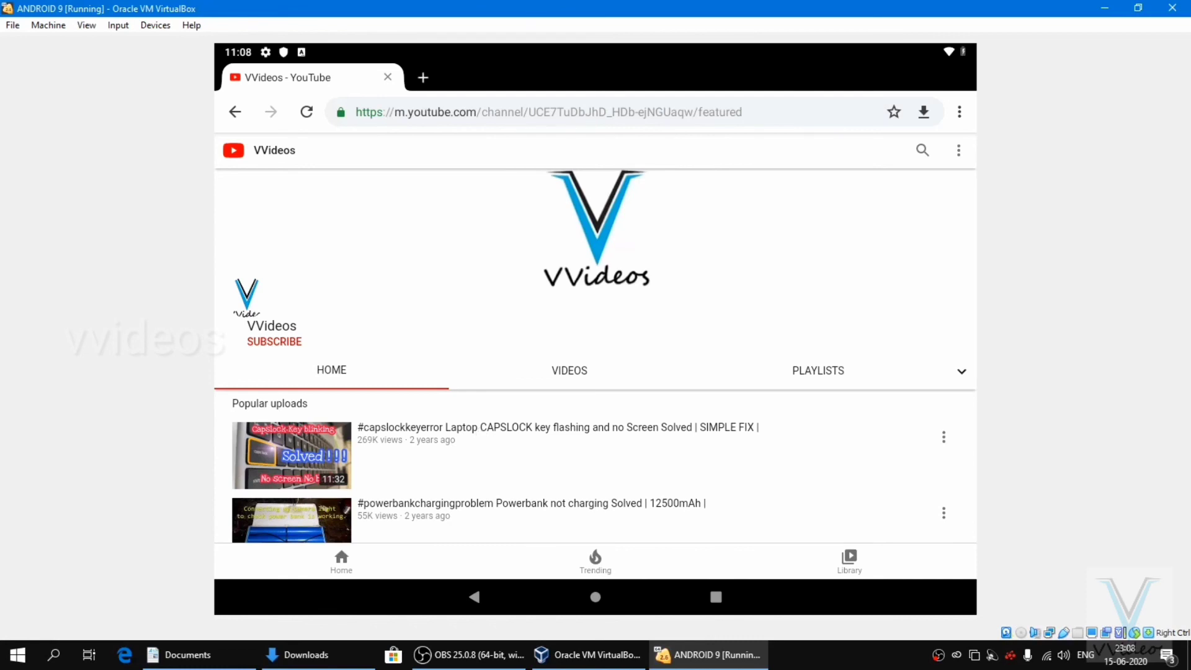
pyautogui.click(12, 26)
pyautogui.moveTo(56, 32)
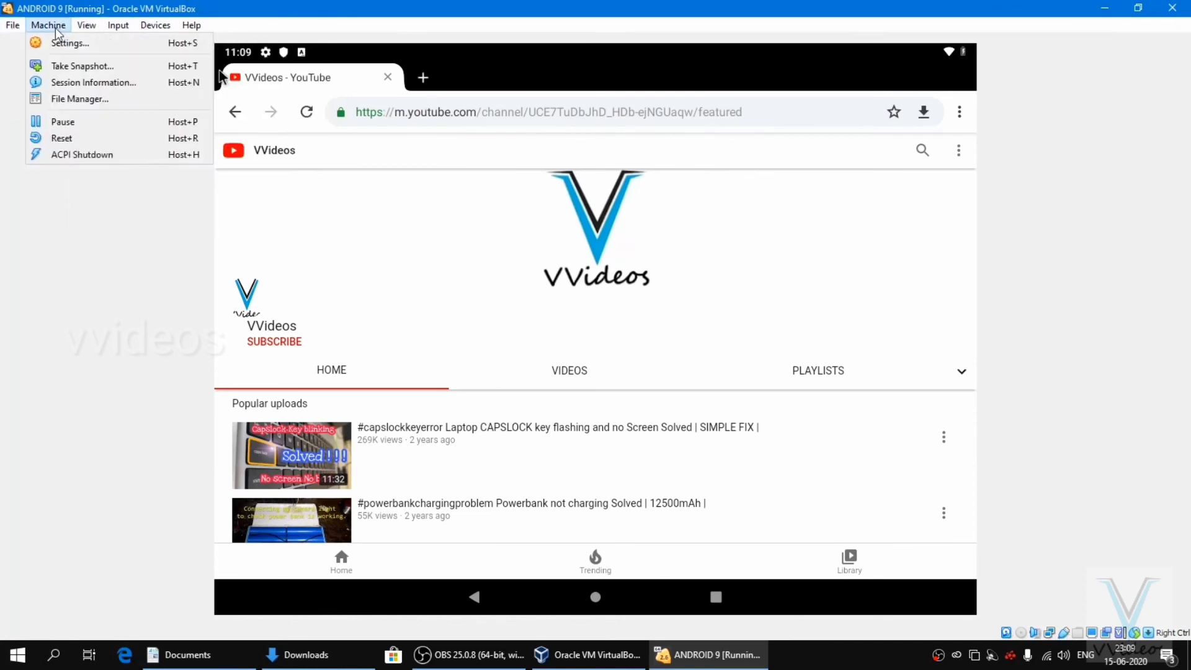
pyautogui.press('Escape')
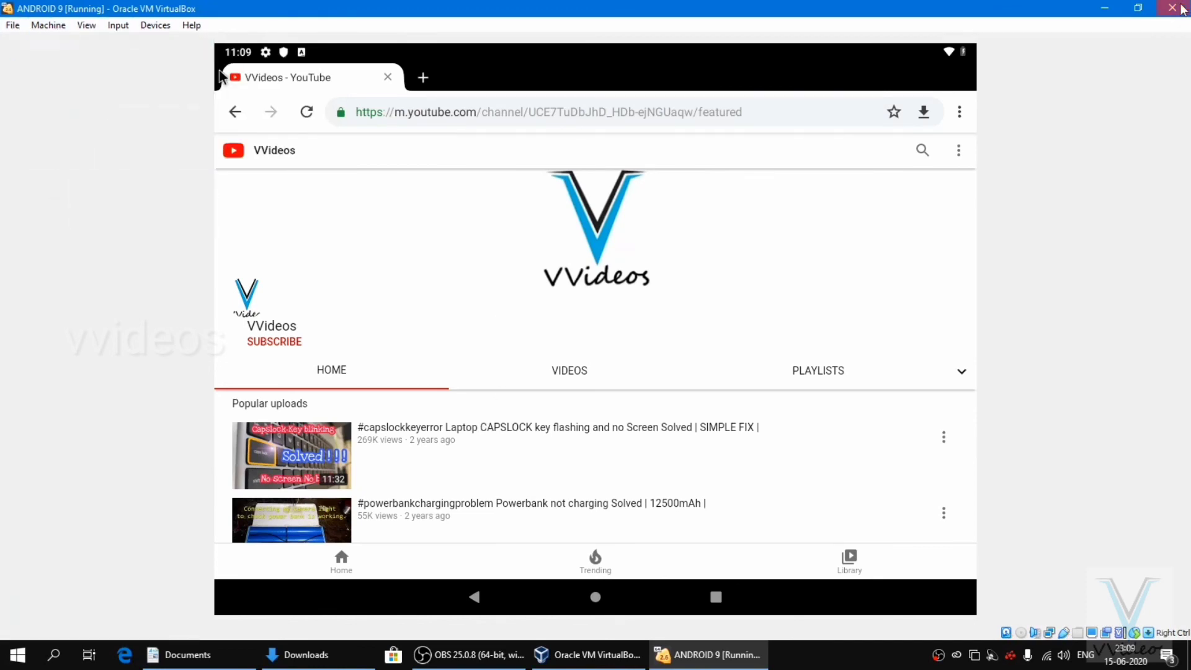
# Close the ANDROID 9 virtual machine by powering it off, and close VirtualBox Manager.
pyautogui.click(1172, 8)
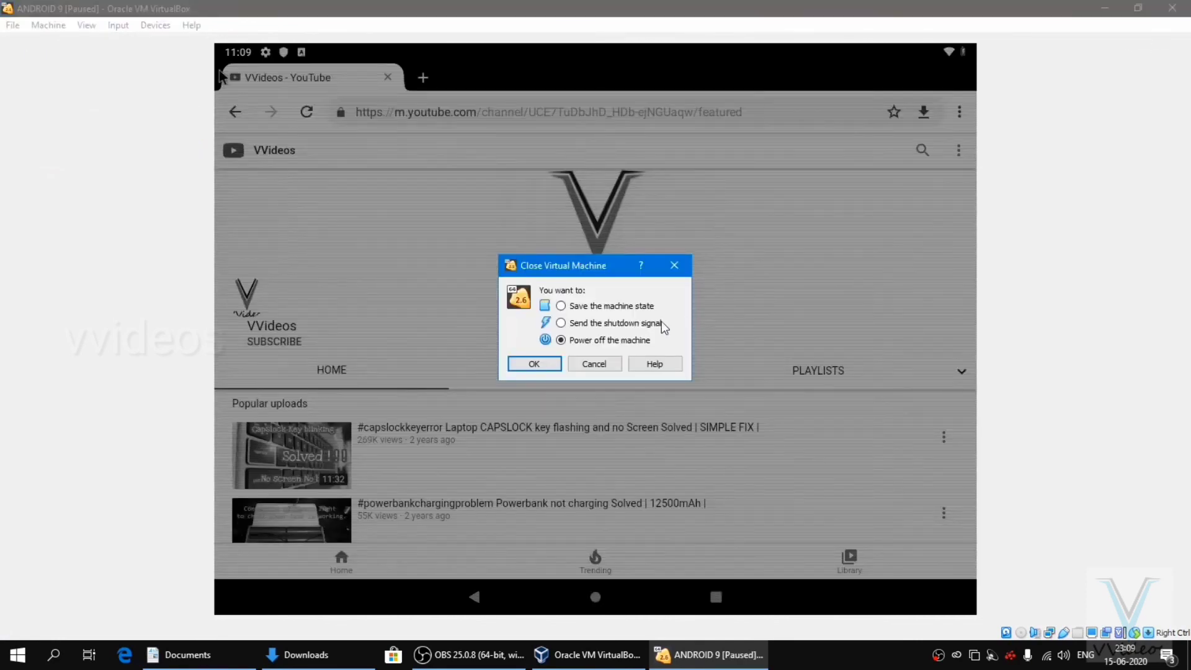
pyautogui.click(539, 364)
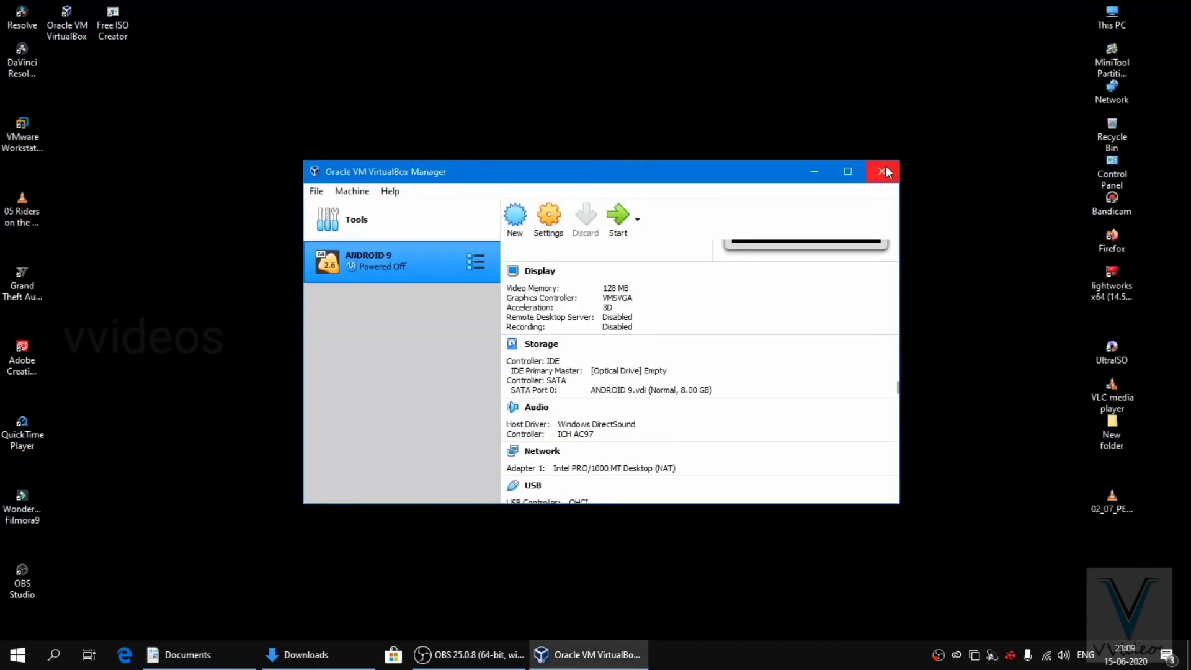
pyautogui.click(885, 166)
pyautogui.click(518, 648)
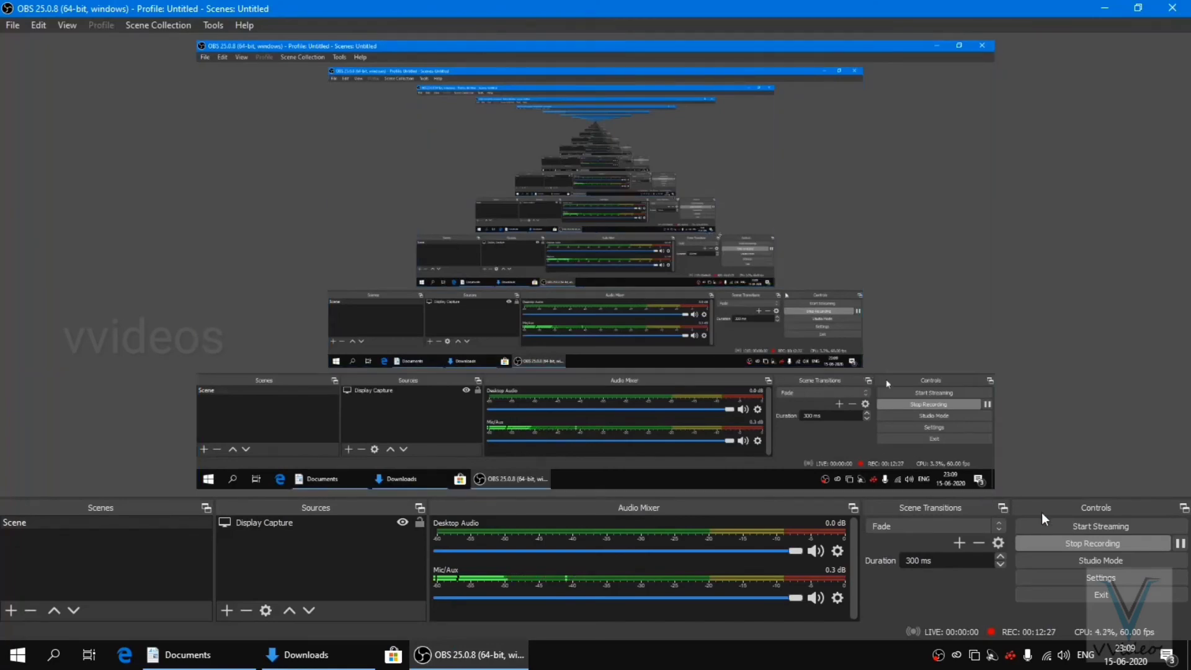